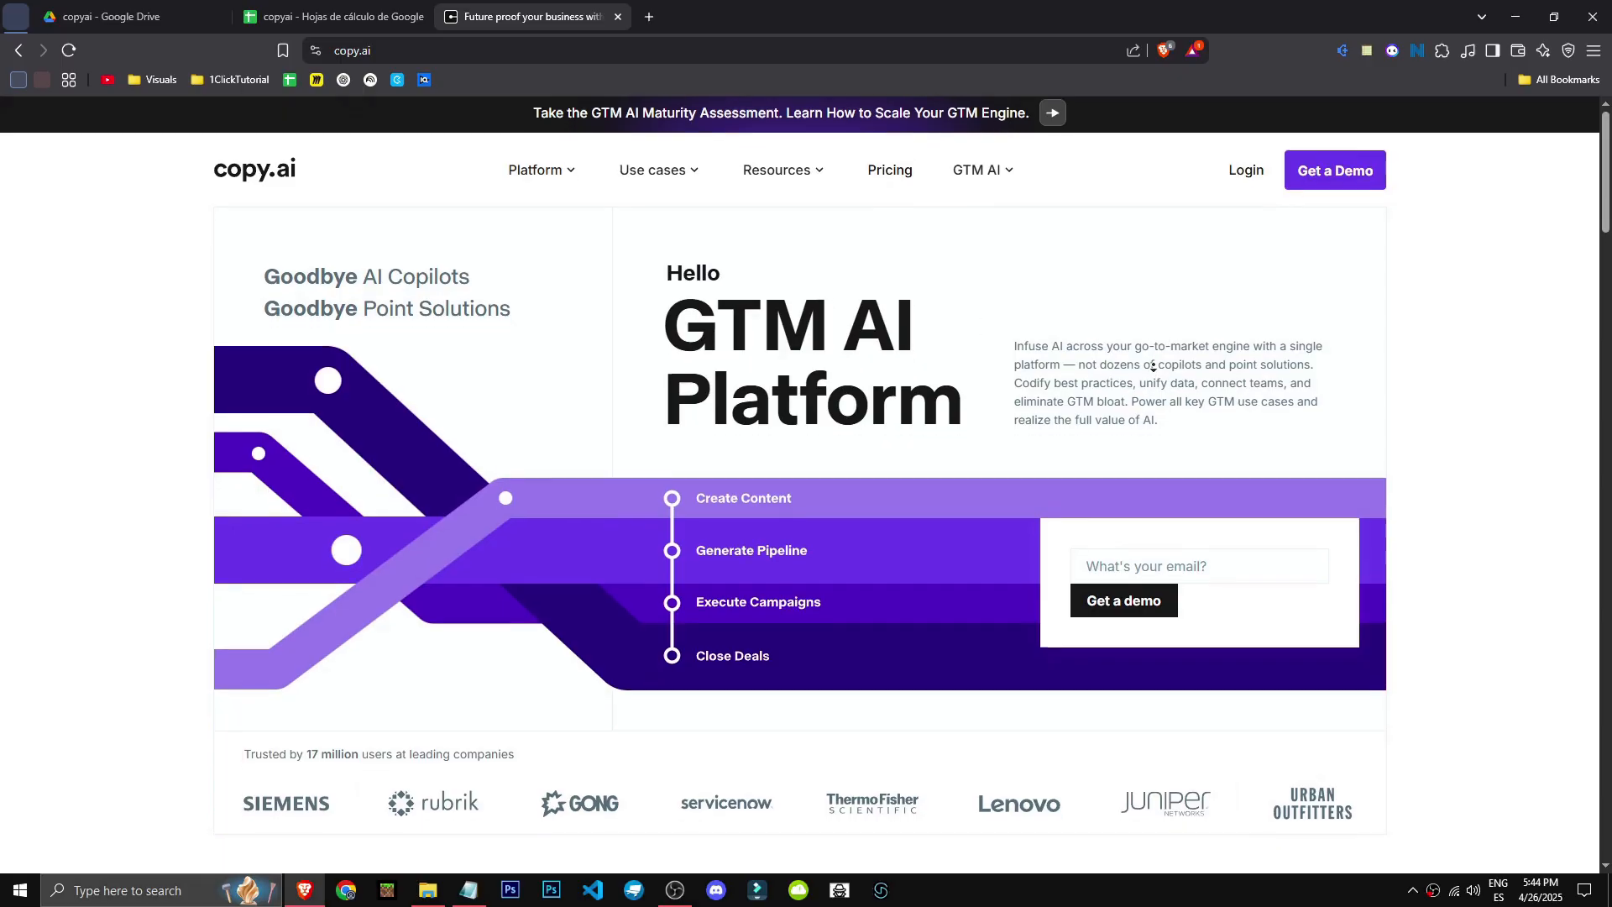
Step: Look through the Copy.ai homepage, including the GTM AI Playbook use cases and the GTM AI Platform overview
scroll(1159, 335, "down", 8)
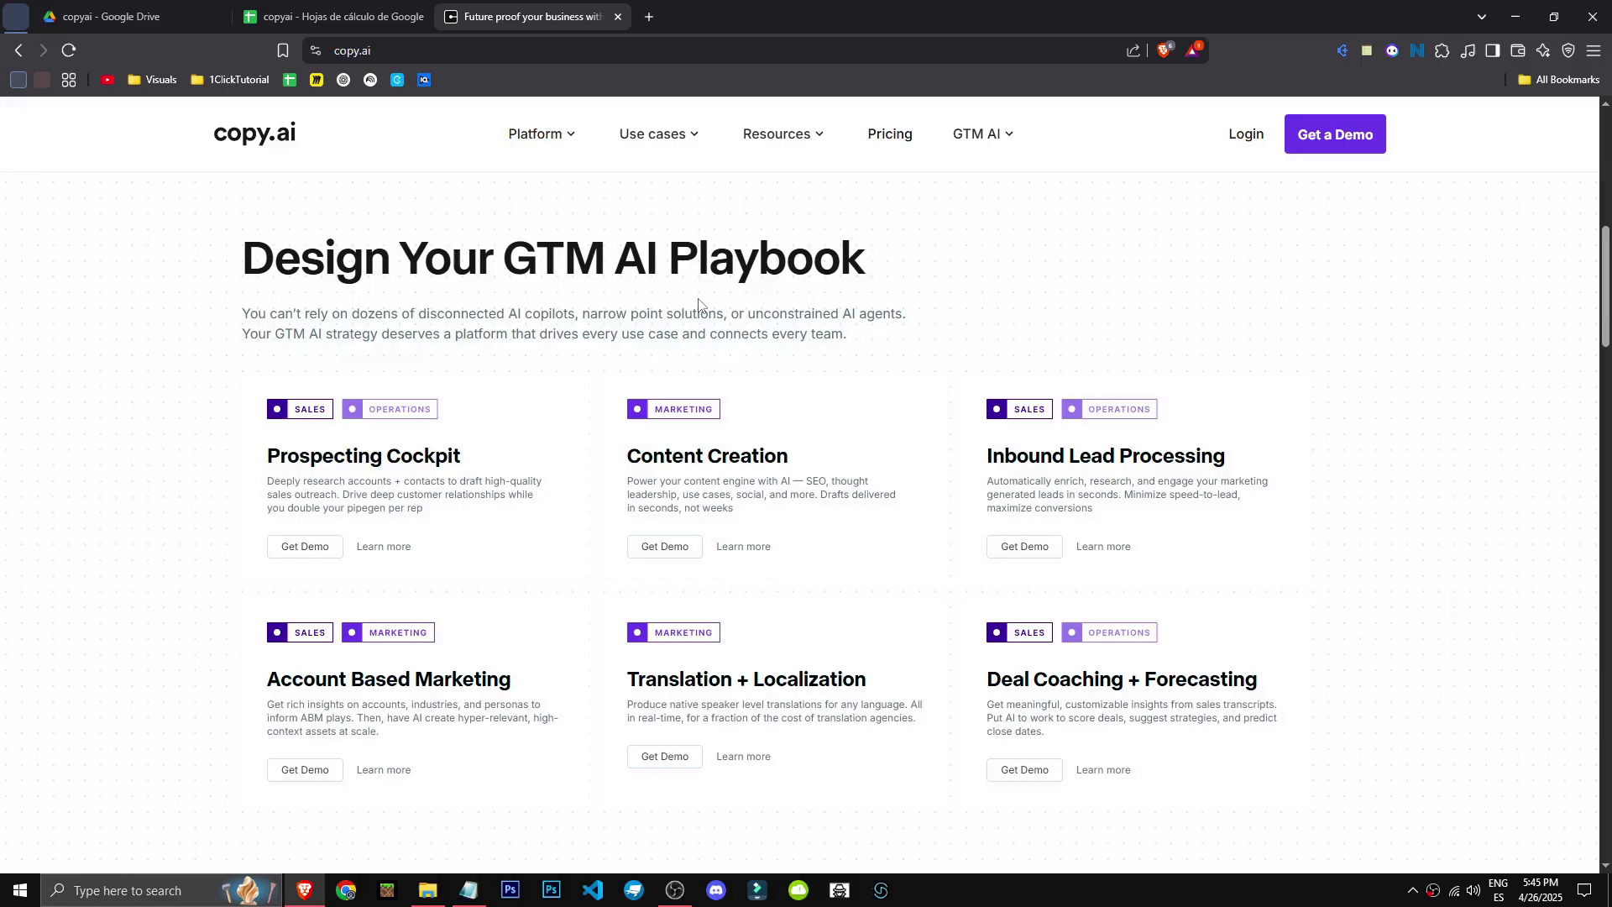
scroll(810, 361, "down", 10)
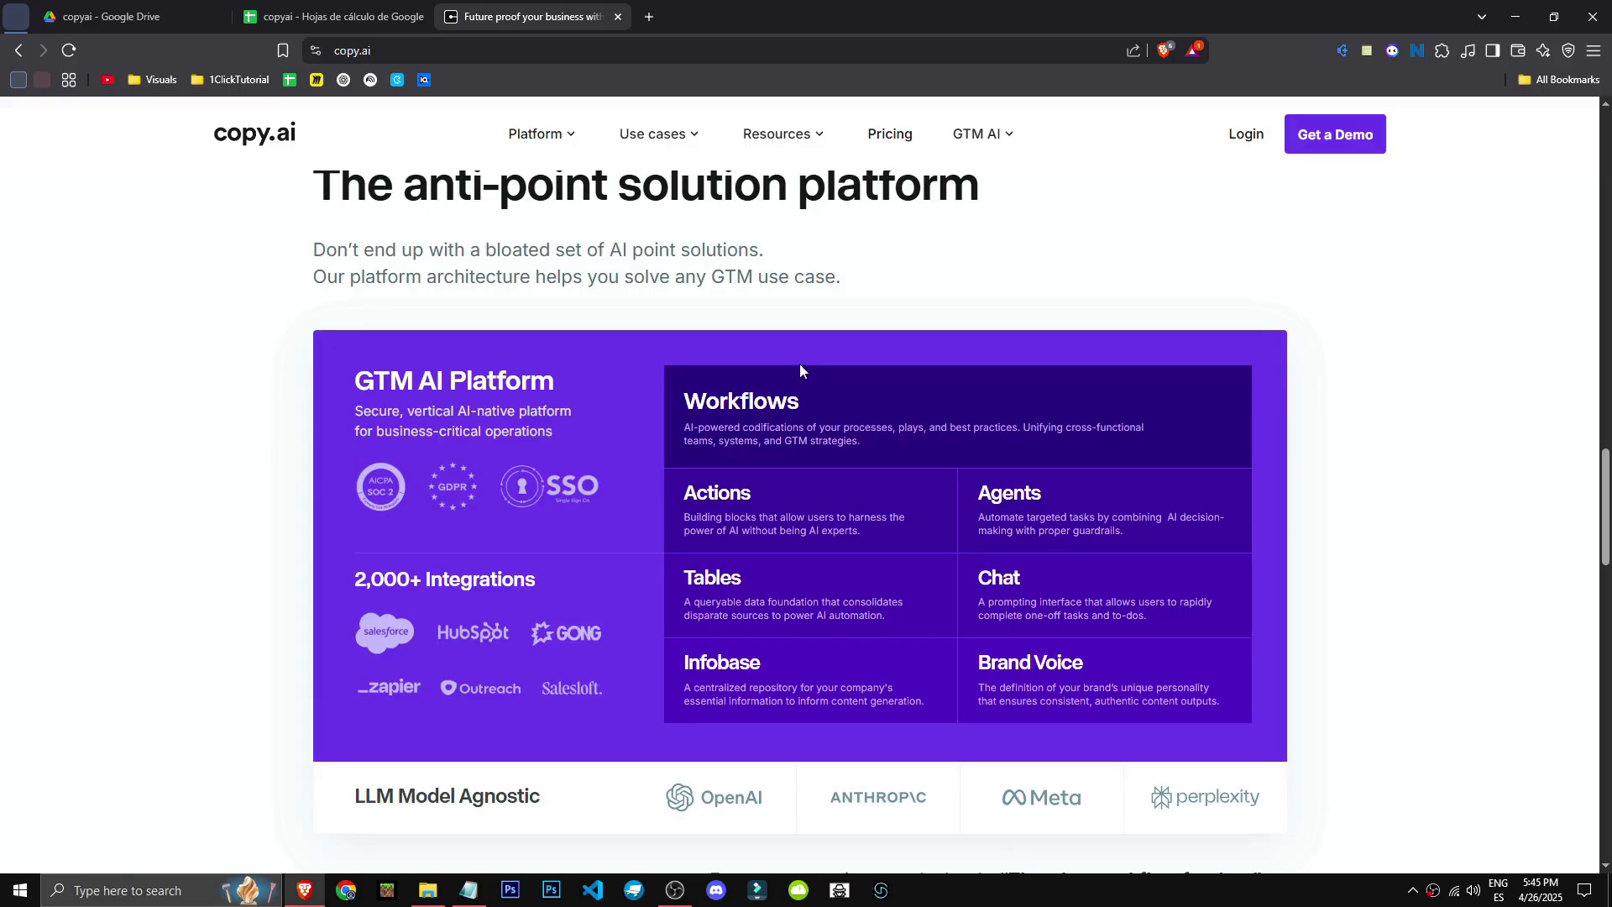
scroll(790, 376, "up", 3)
scroll(785, 379, "down", 3)
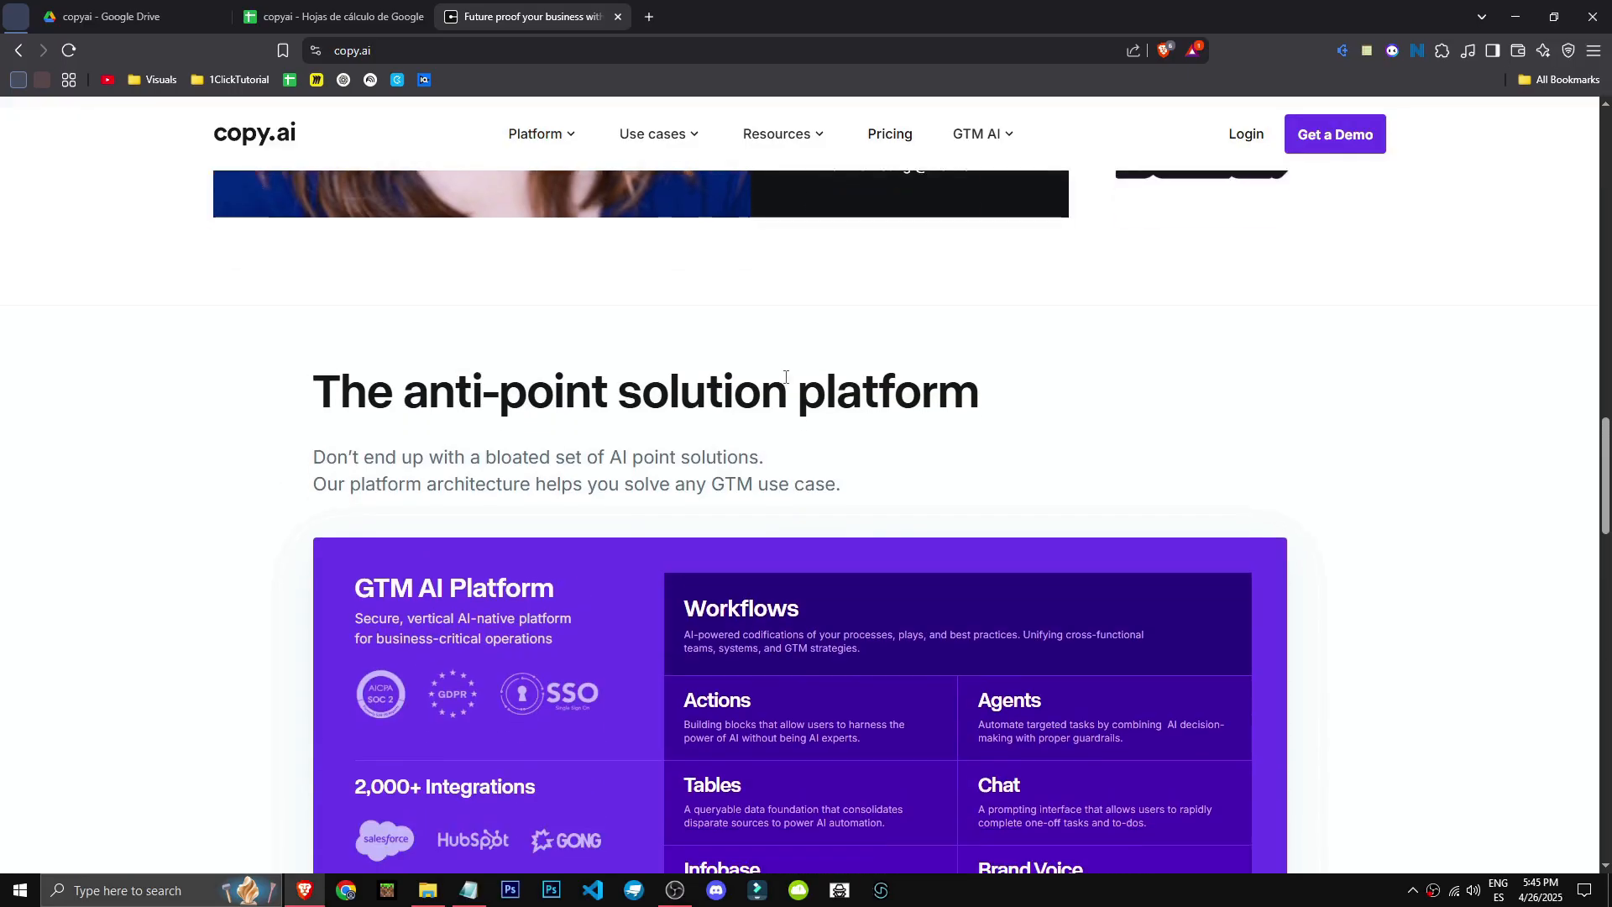
scroll(683, 374, "down", 10)
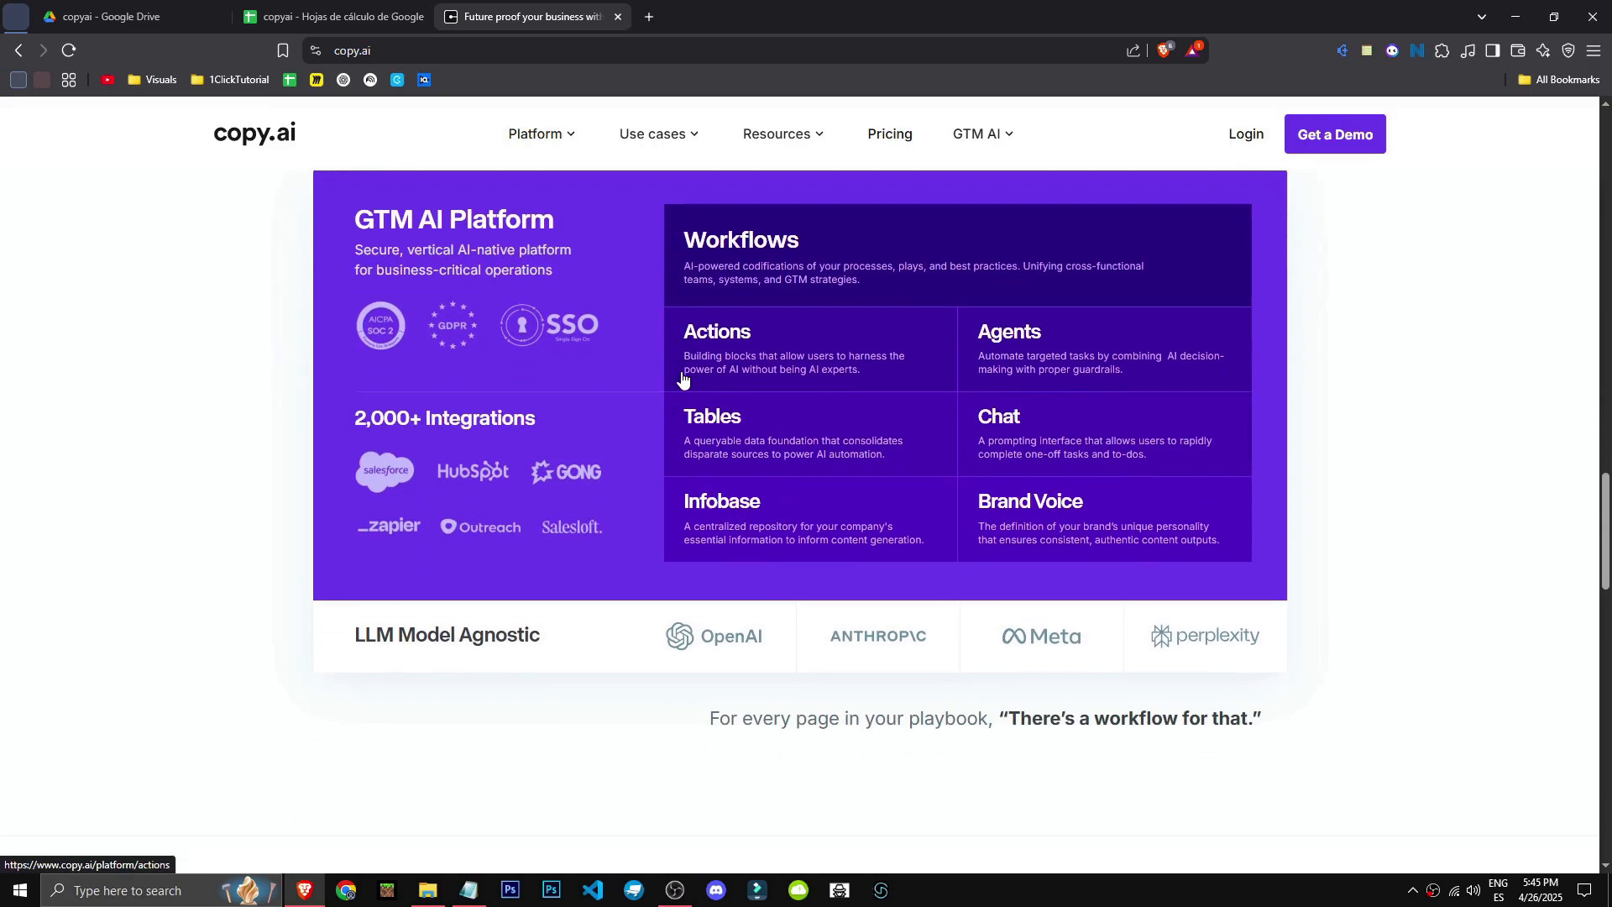
scroll(681, 374, "down", 12)
scroll(1319, 430, "up", 20)
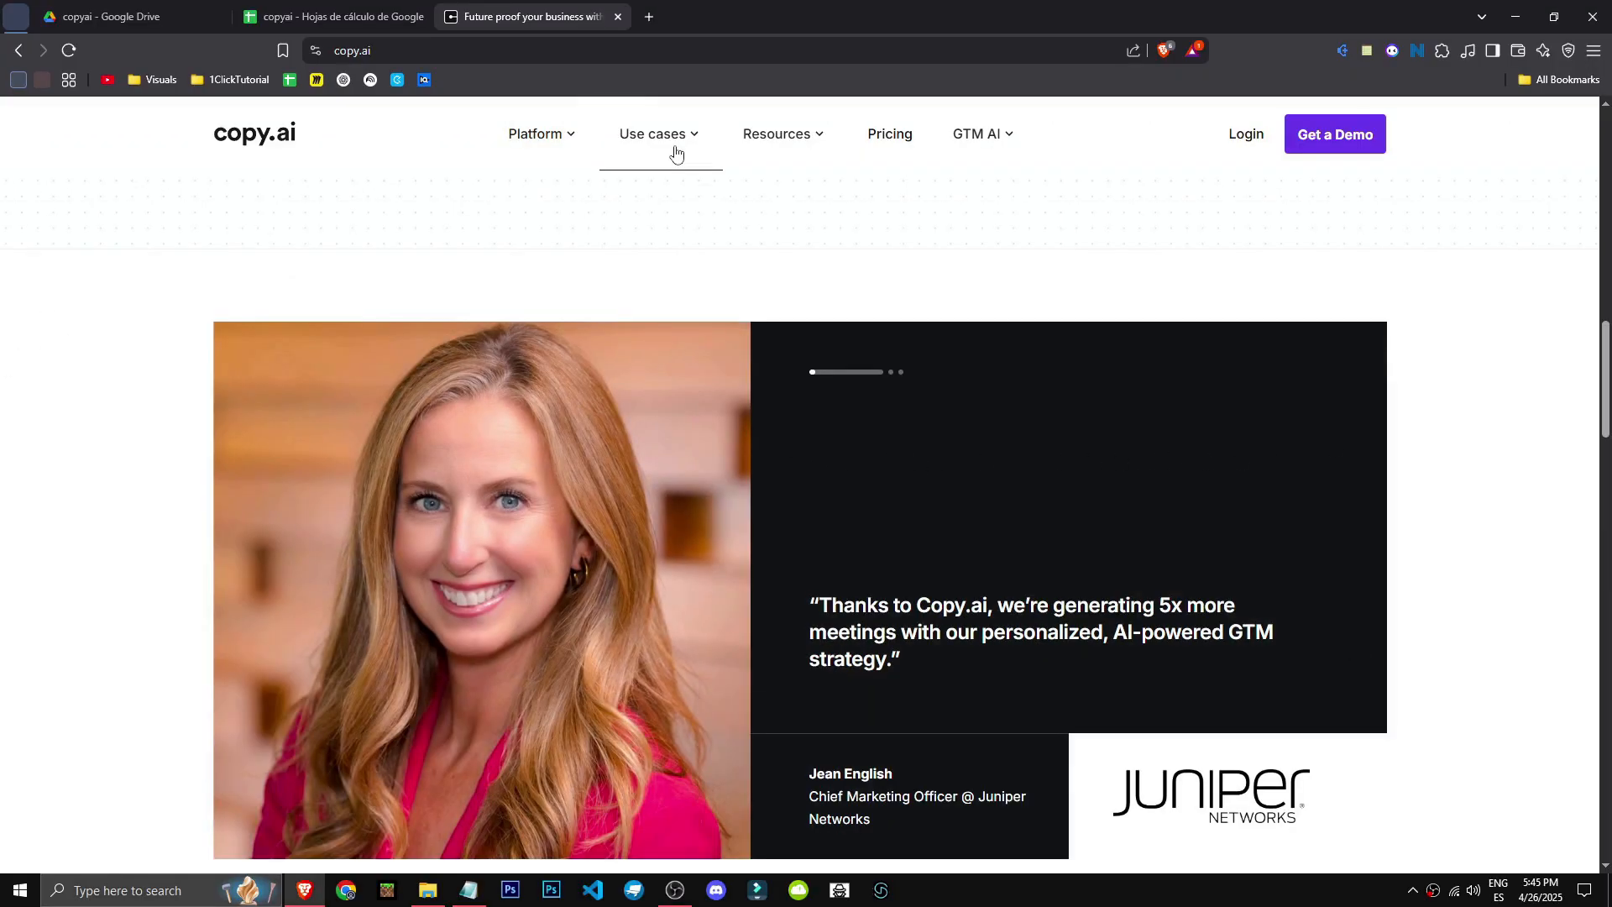
Step: Review the available use cases and open the demo request page from the Content Creation card
mouse_move(647, 85)
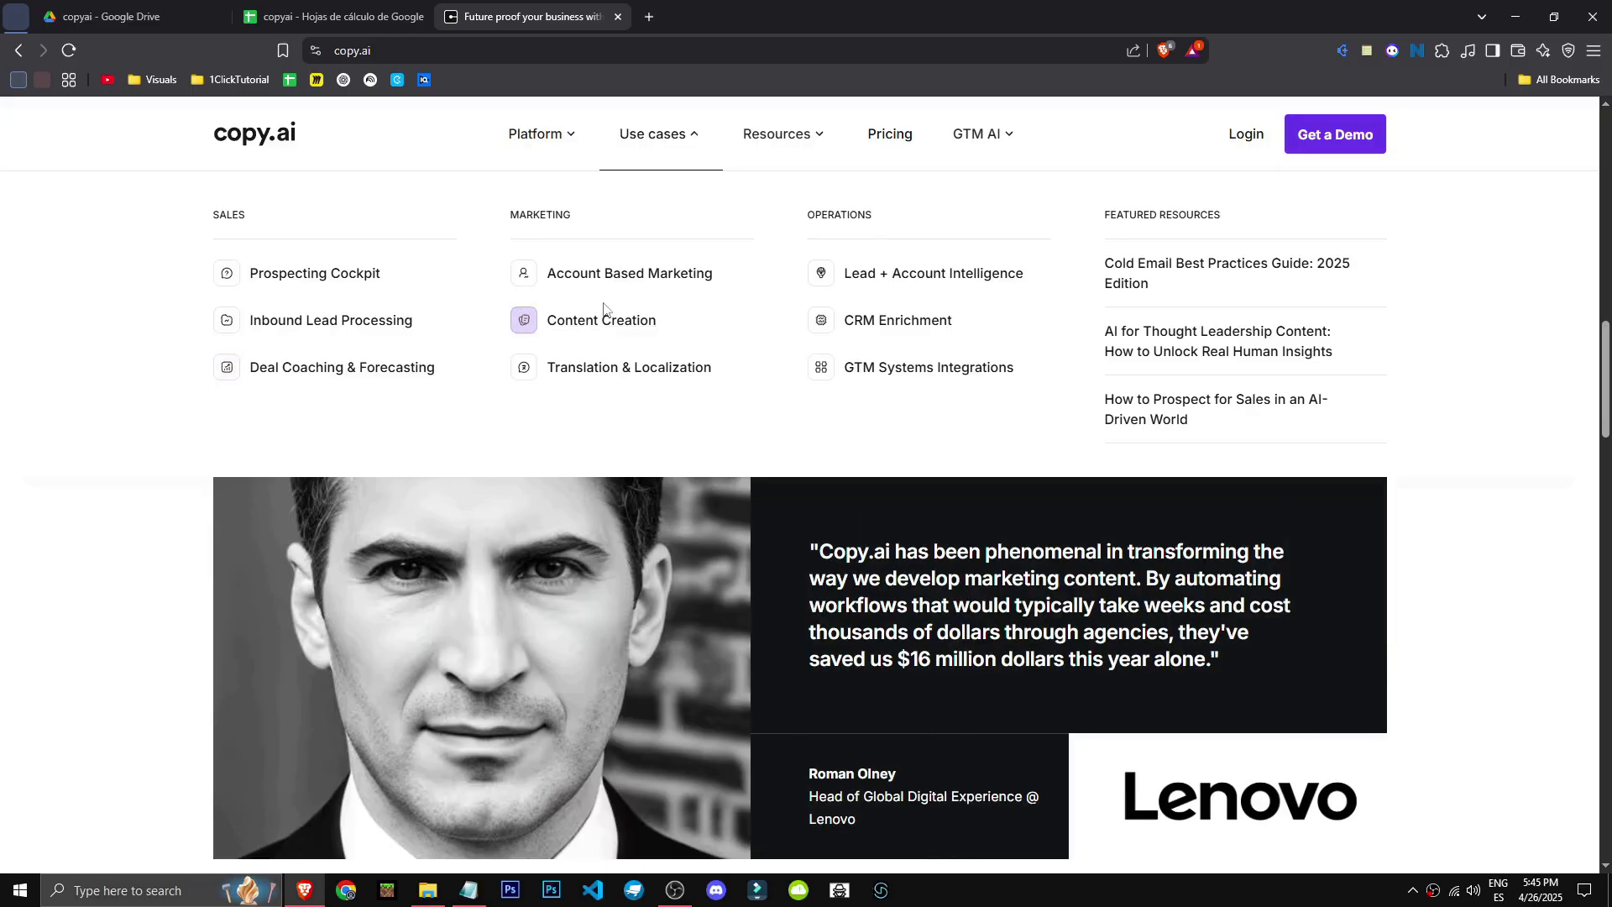
left_click(538, 293)
left_click_drag(595, 430, 757, 430)
left_click(675, 432)
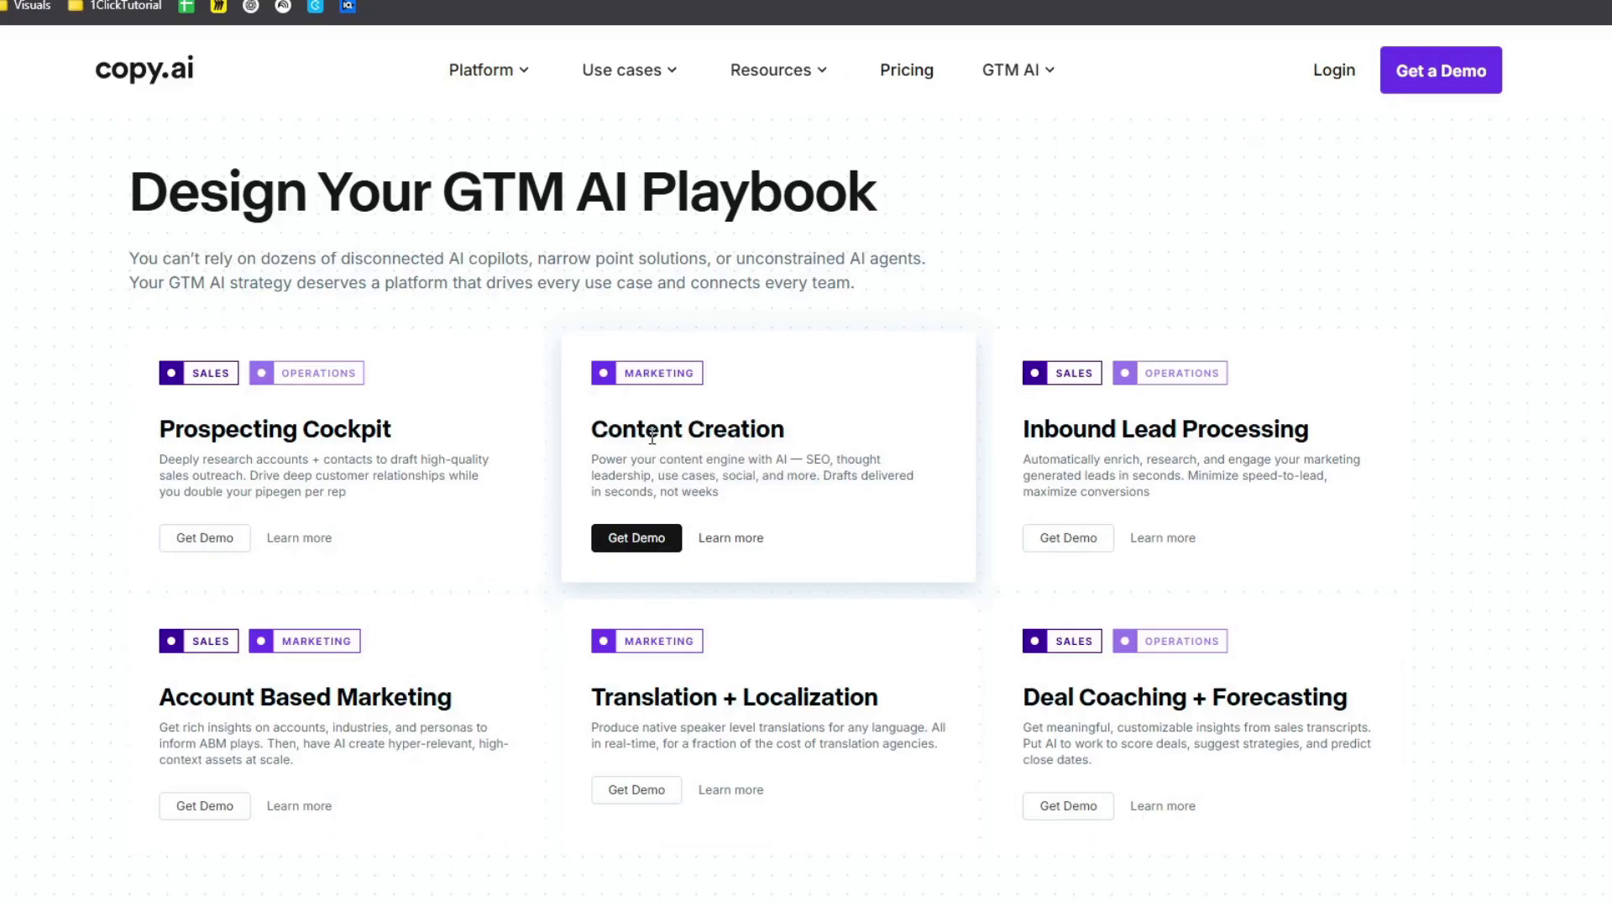
left_click(651, 546)
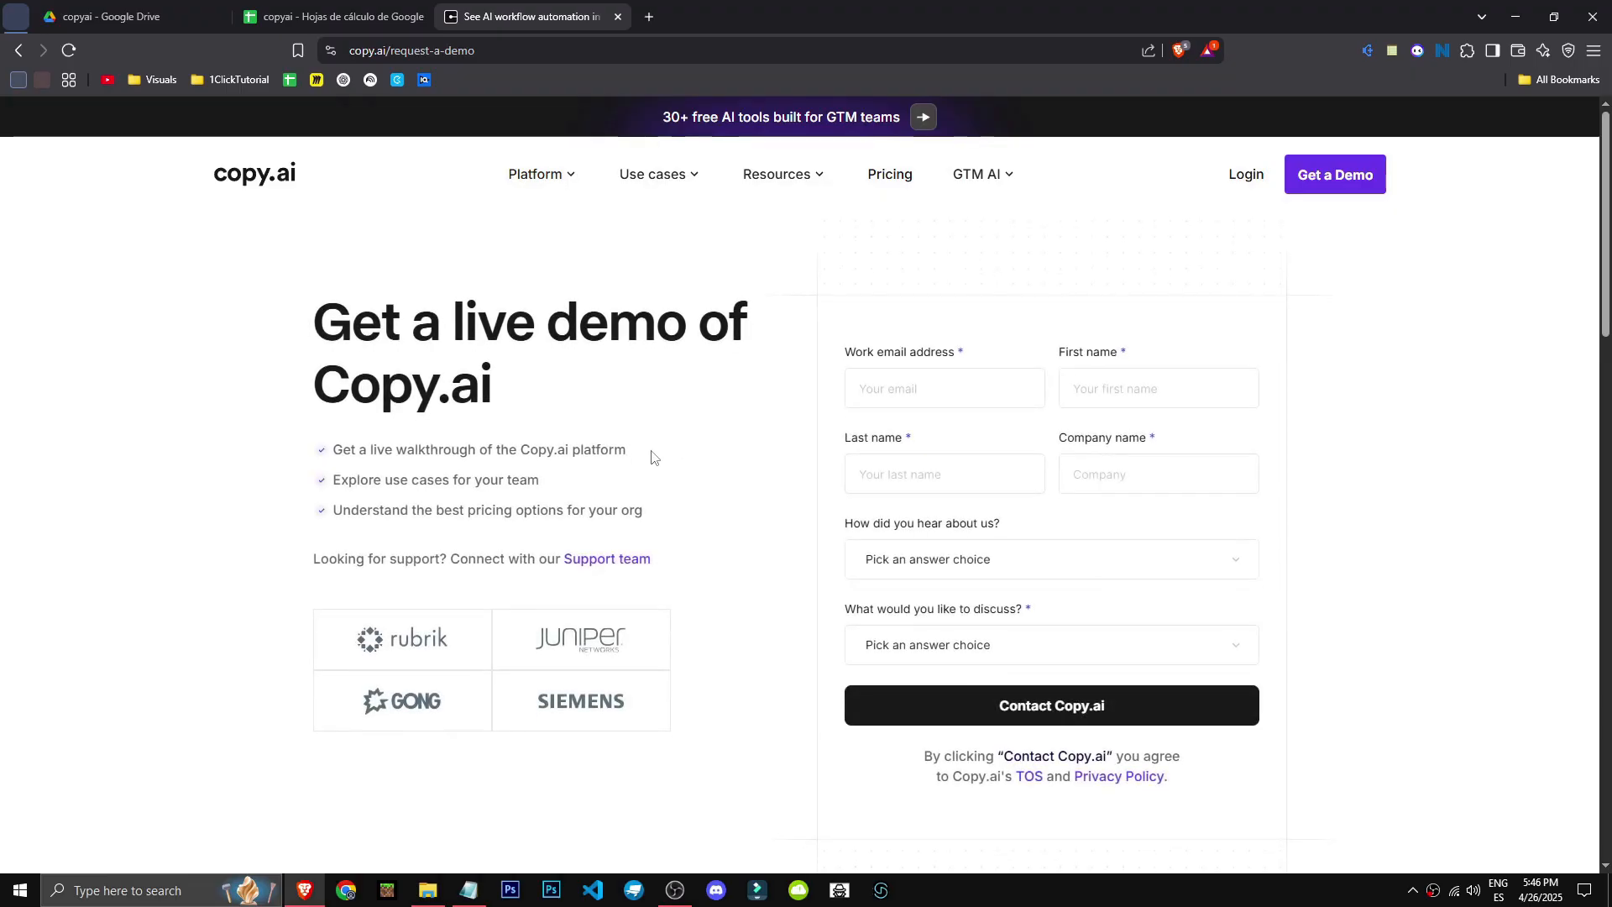
Step: Examine the live demo request page, including its benefits list and the contact form's required fields
scroll(654, 479, "down", 1)
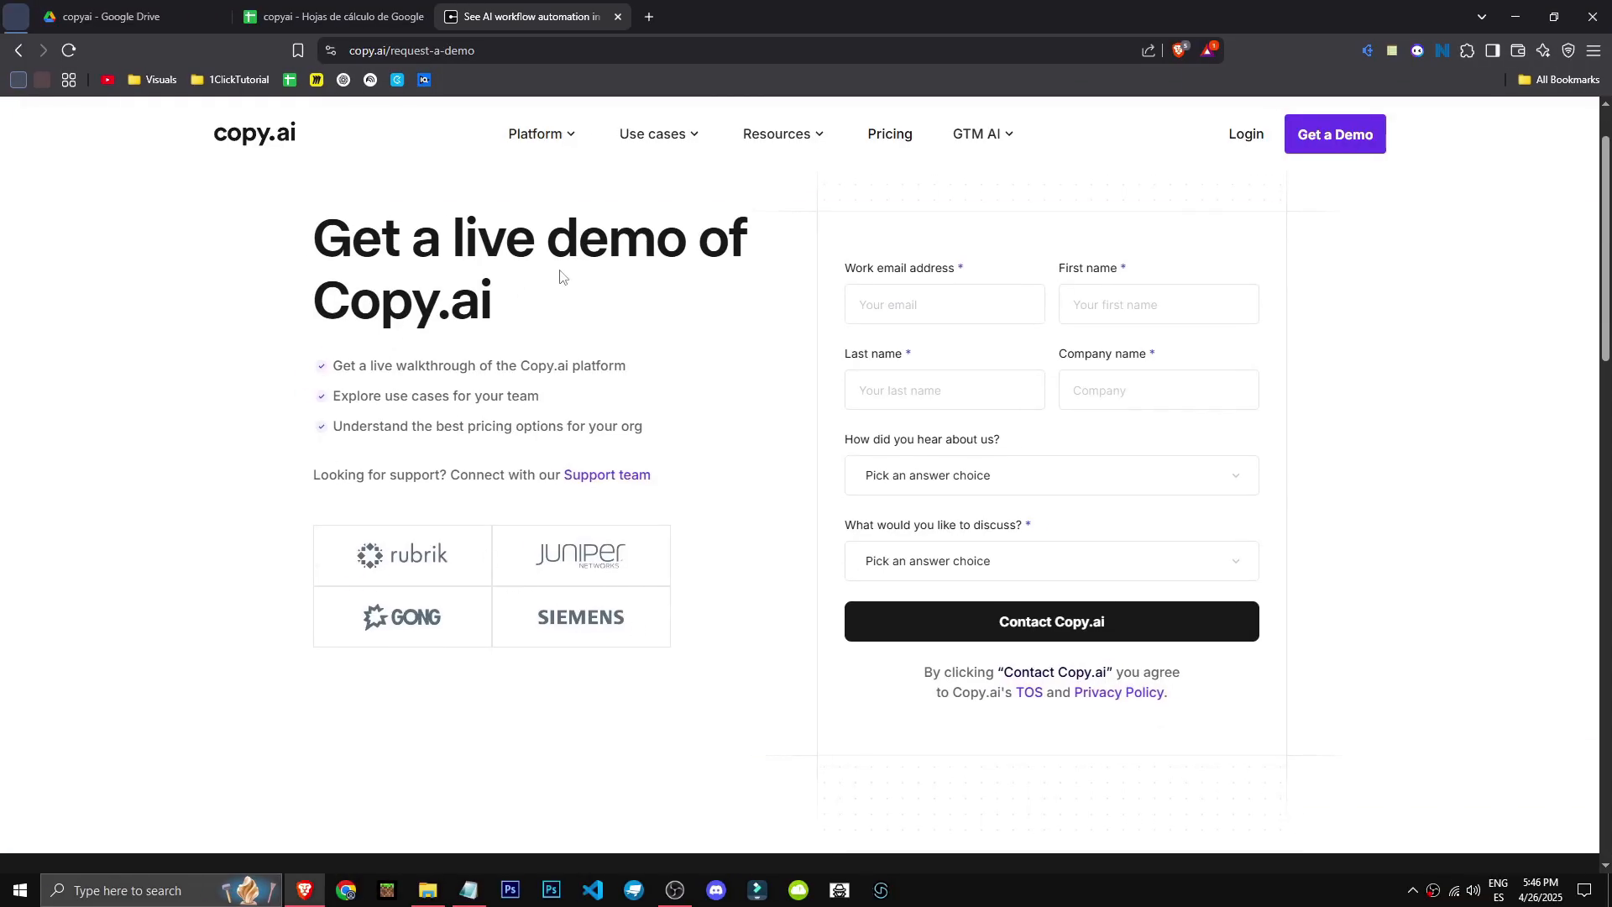
left_click_drag(356, 244, 420, 246)
left_click(673, 273)
scroll(674, 558, "up", 1)
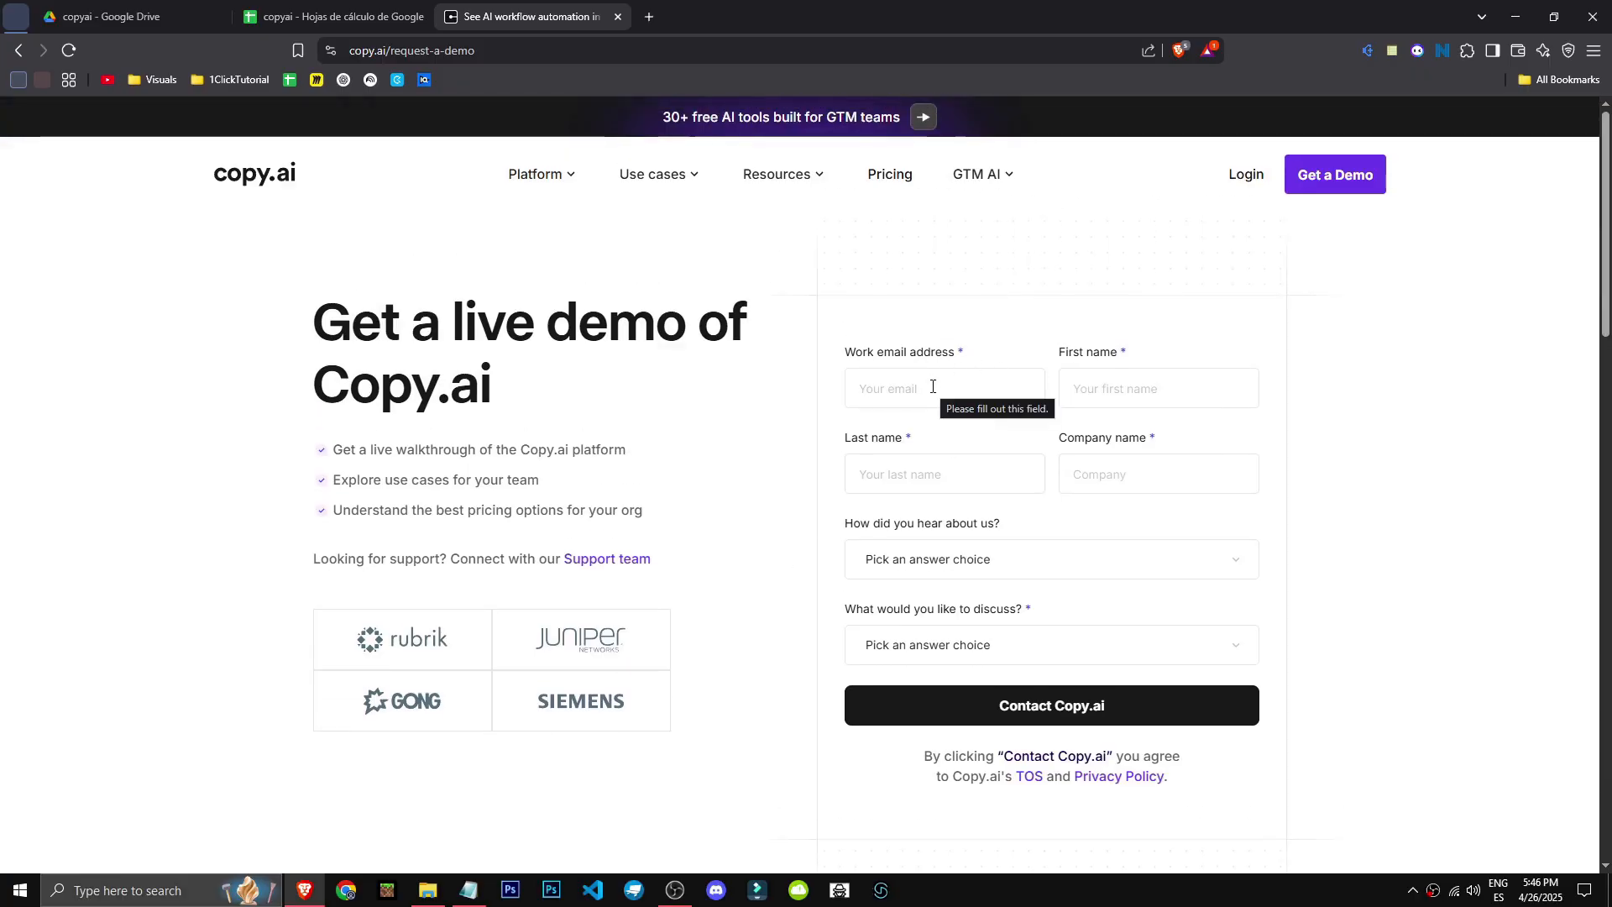
scroll(761, 455, "down", 1)
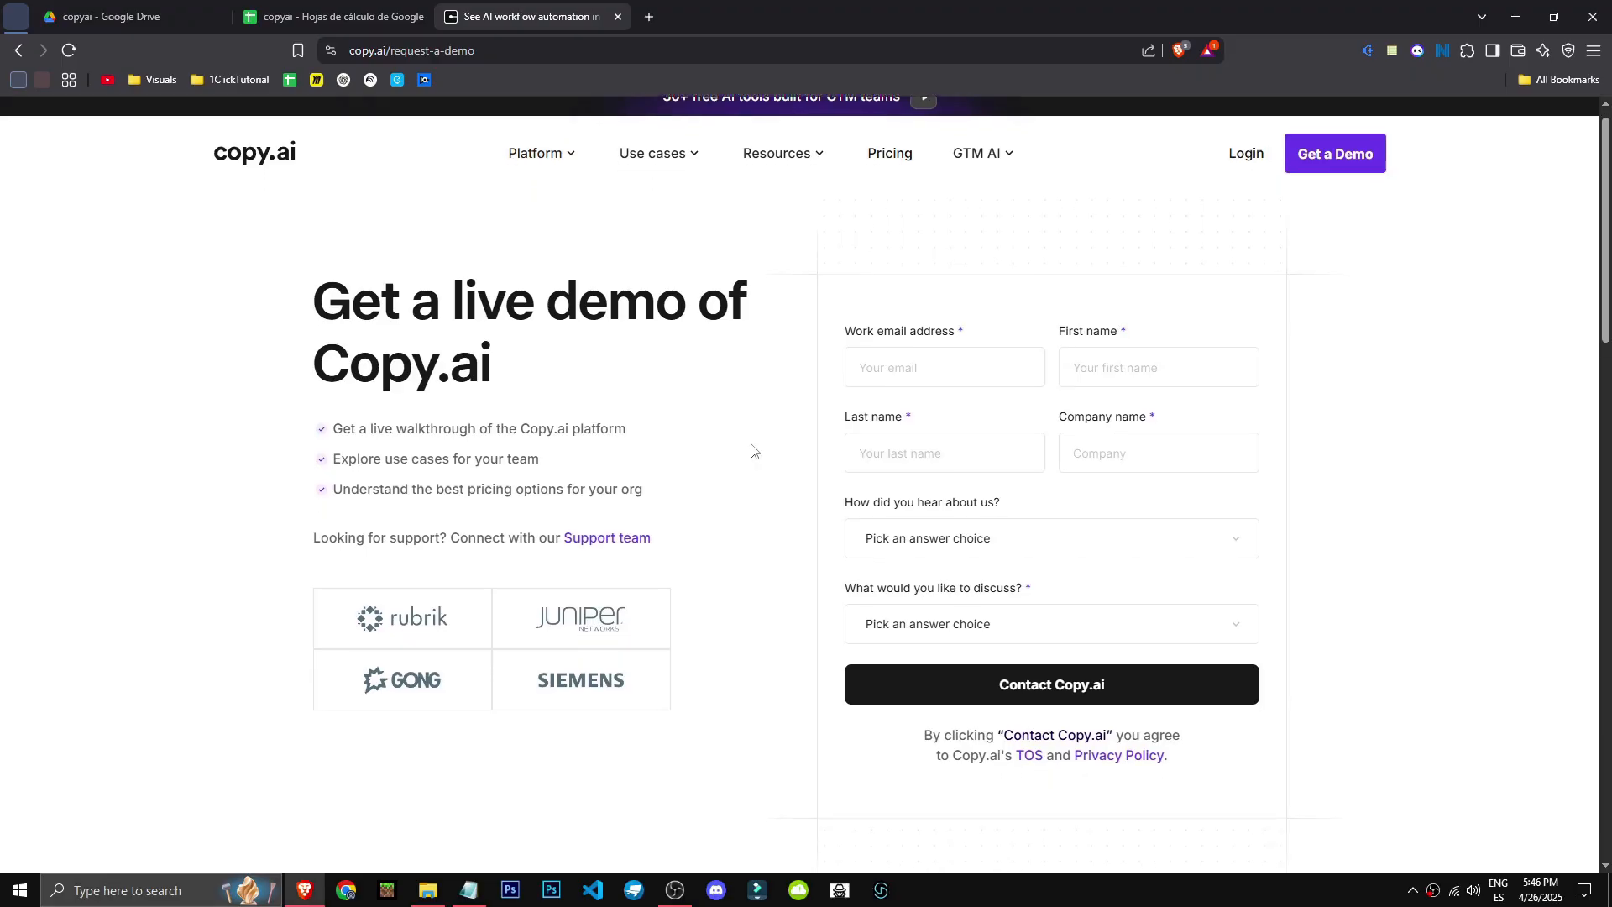
scroll(789, 525, "up", 1)
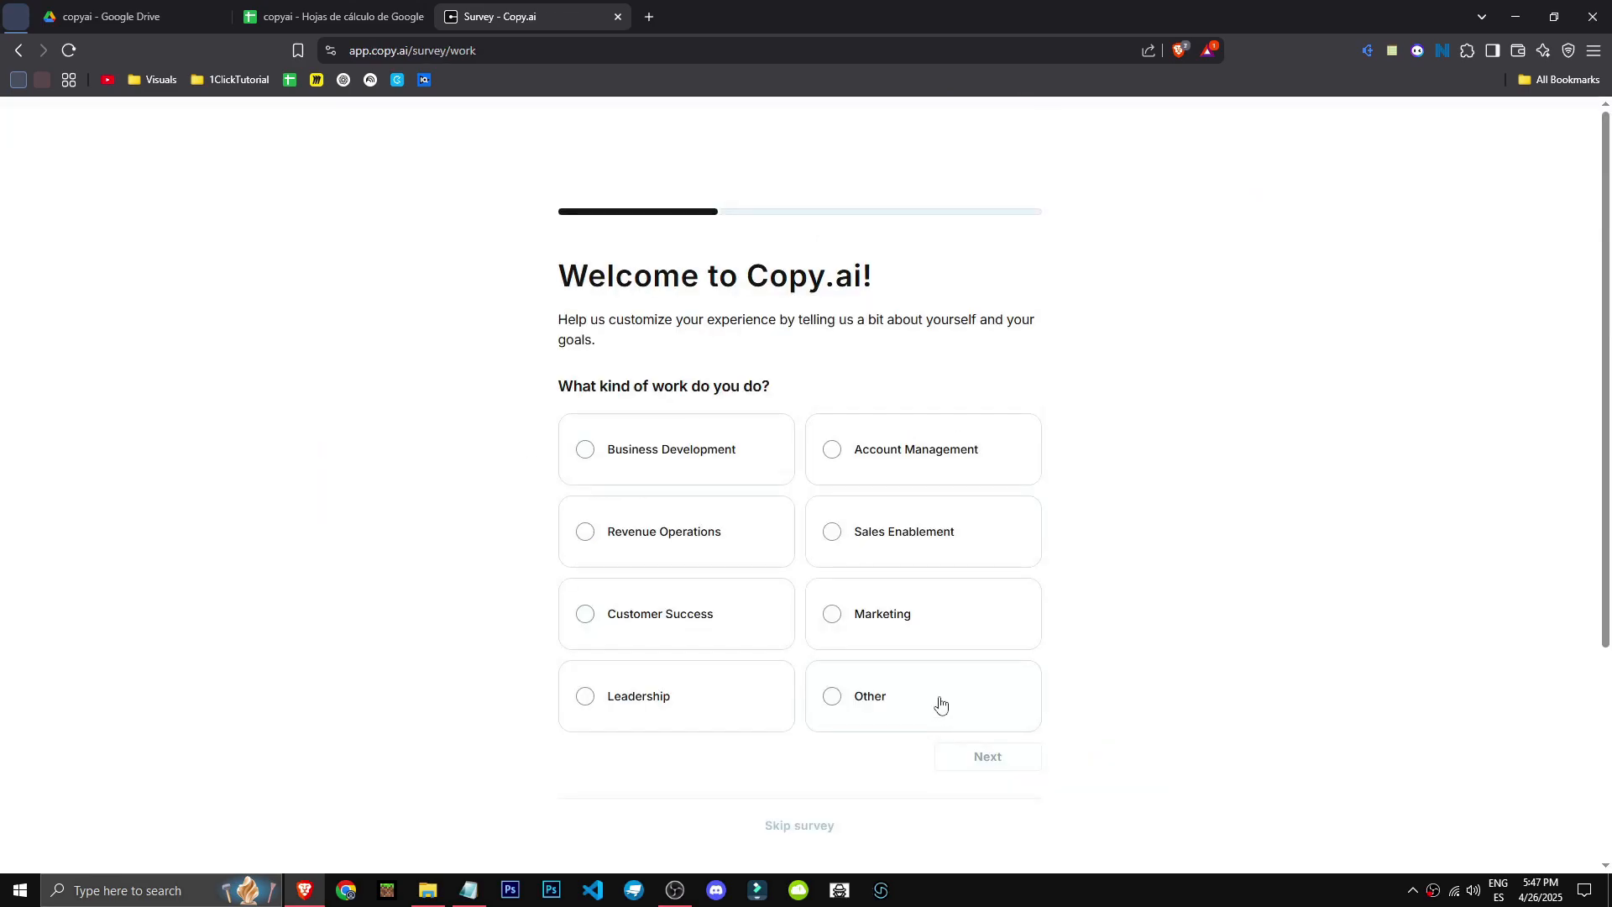
Step: Answer the welcome survey's question about the kind of work with Marketing and continue
left_click(941, 704)
left_click(861, 641)
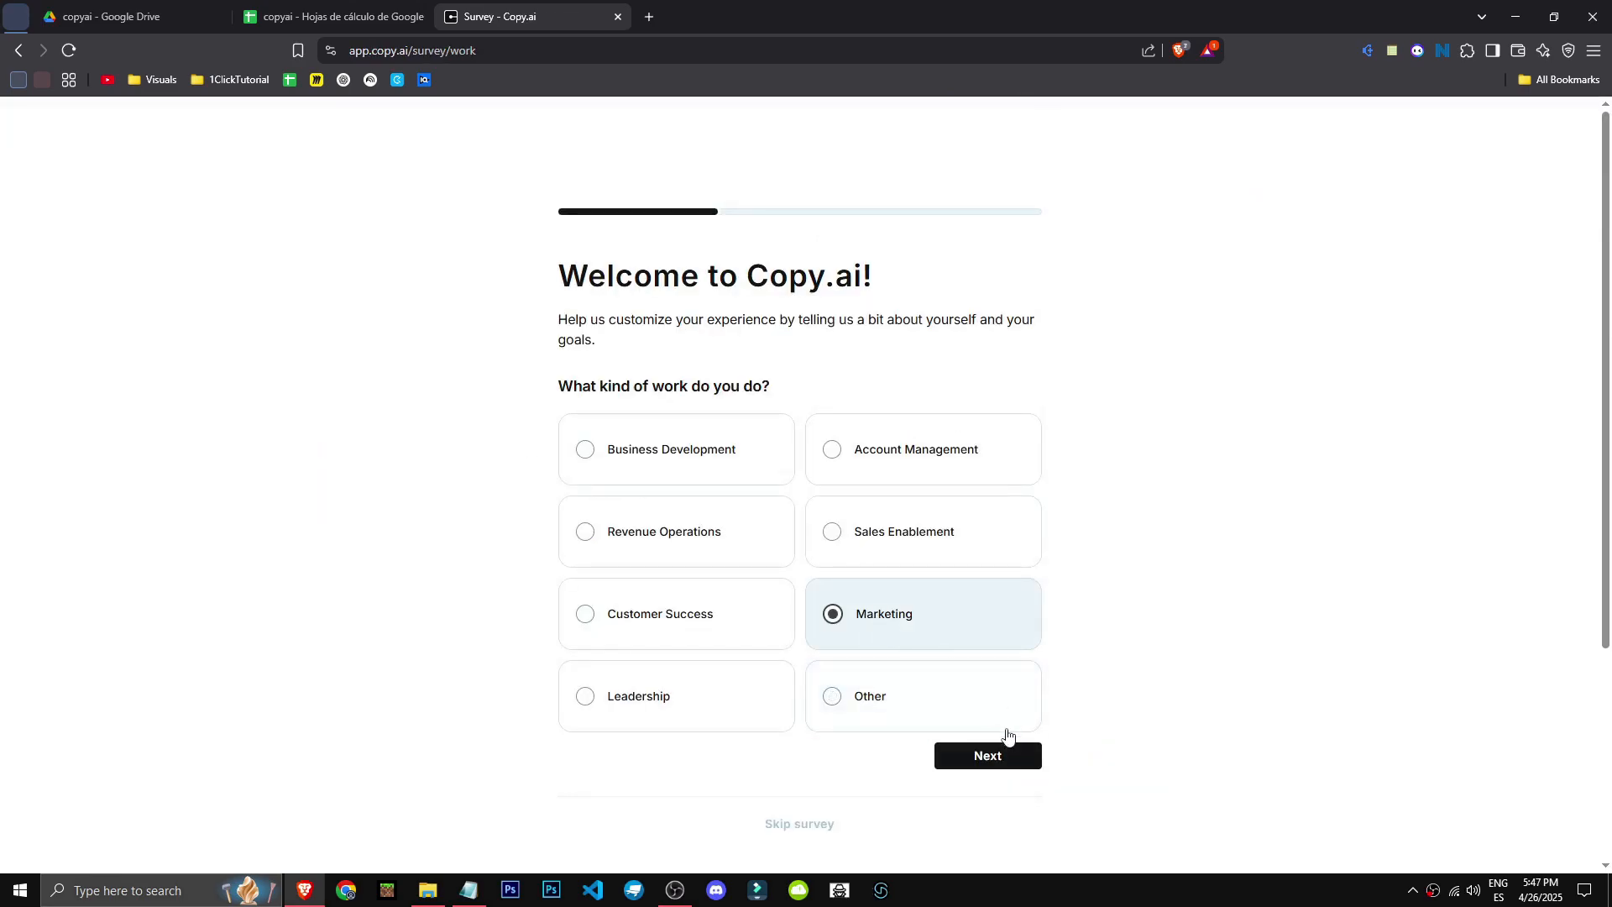
left_click(1006, 755)
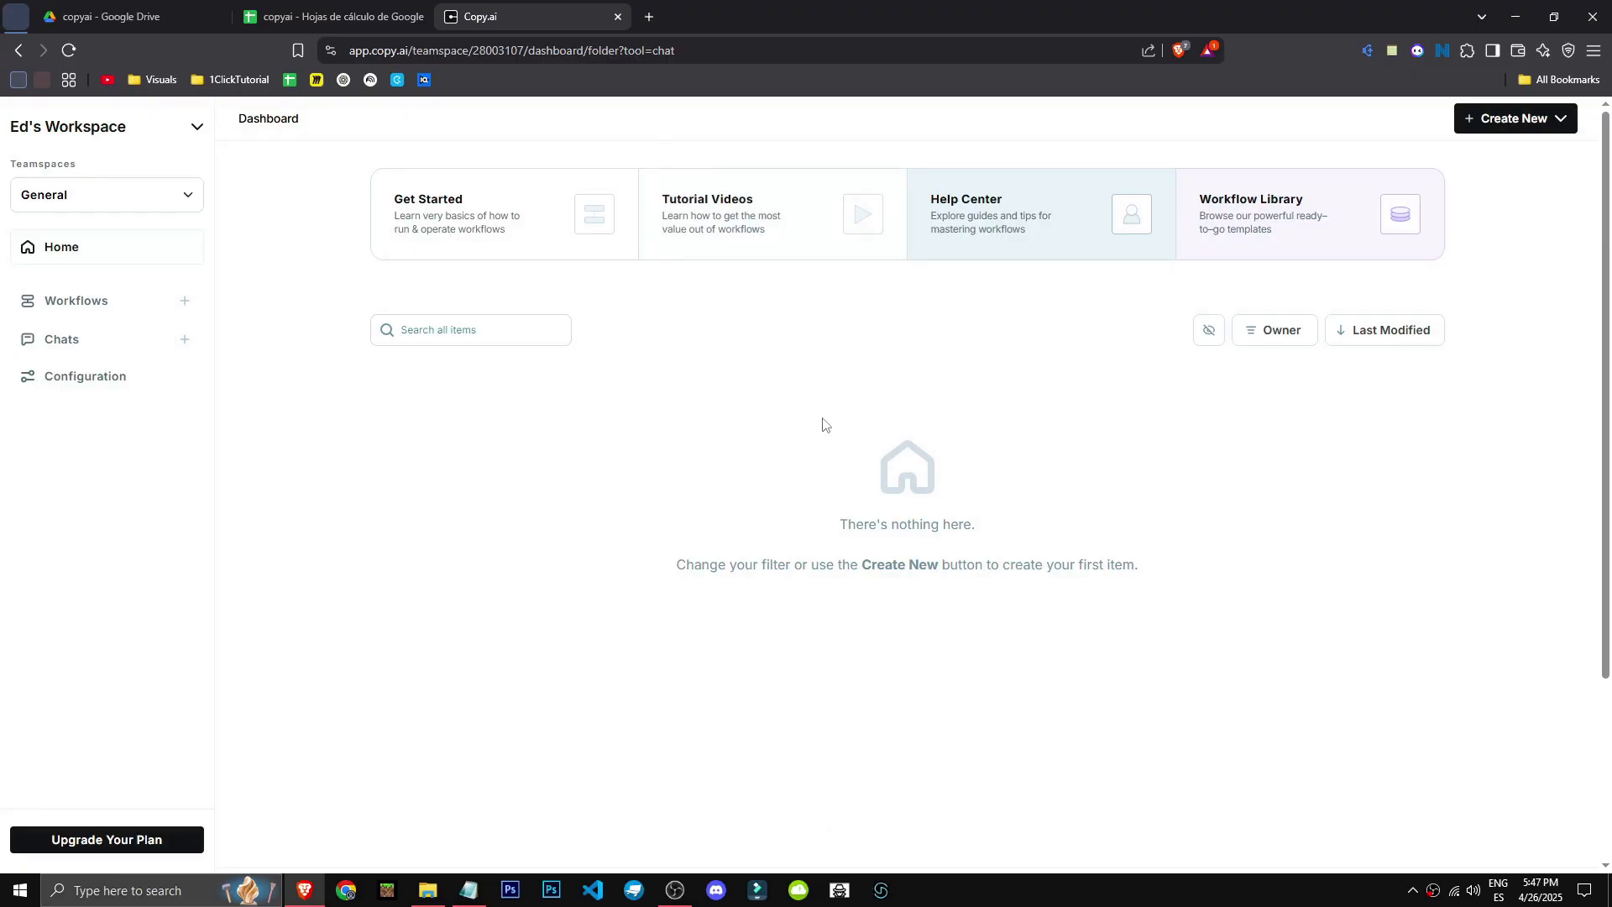
Step: Search the web for "copy ai" in a new tab and open the official Copy.ai site
key("ctrl+t")
type("cop")
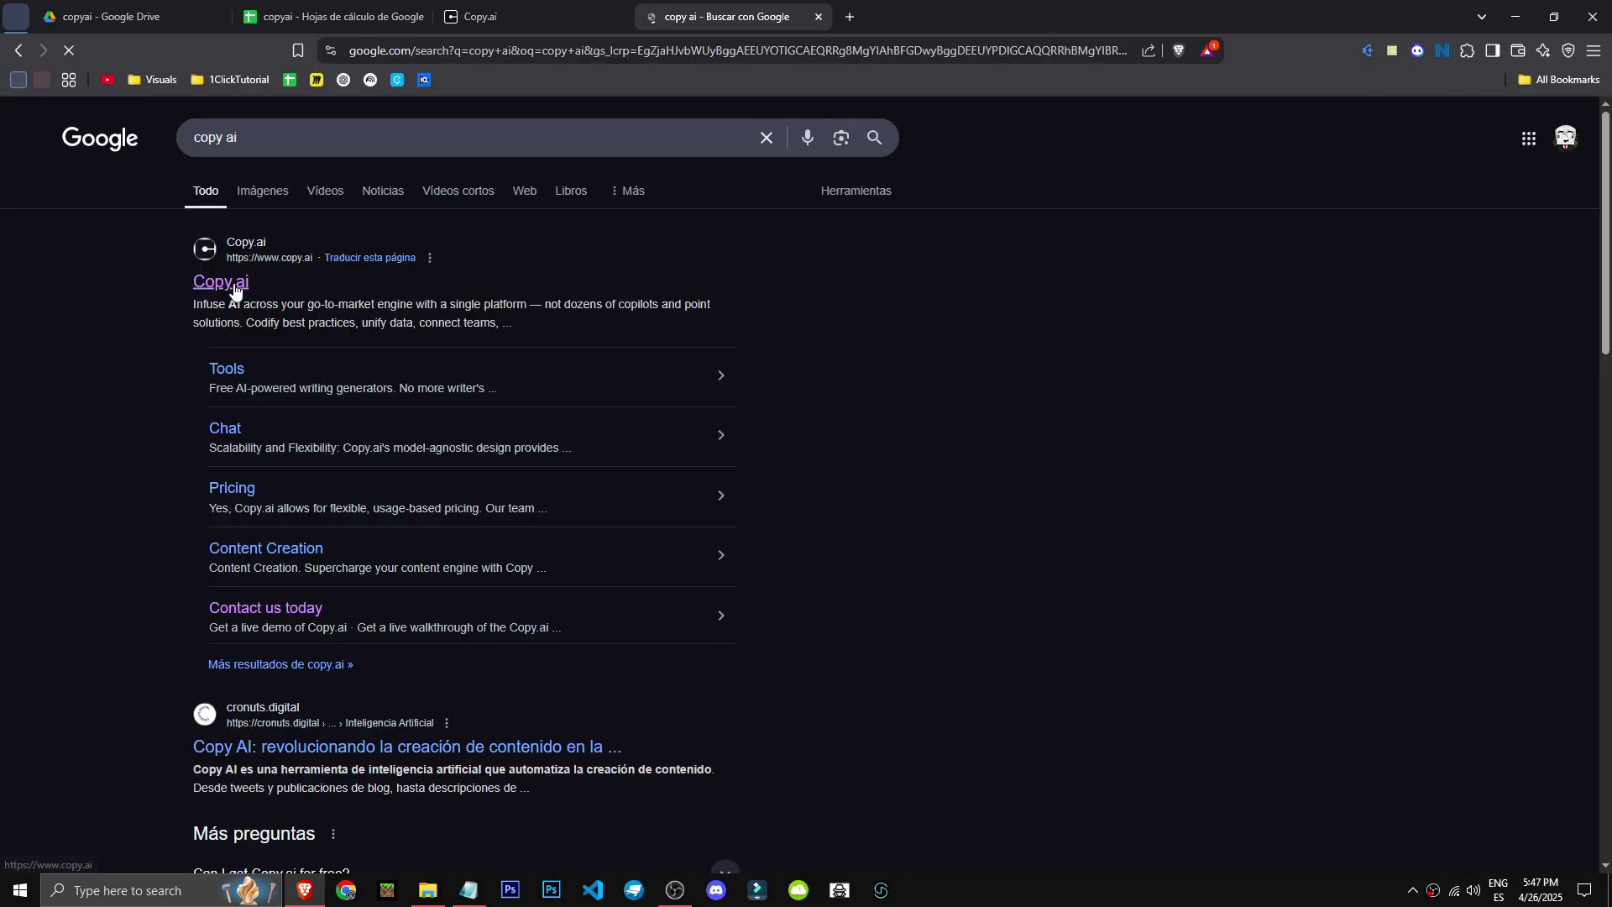
left_click(233, 284)
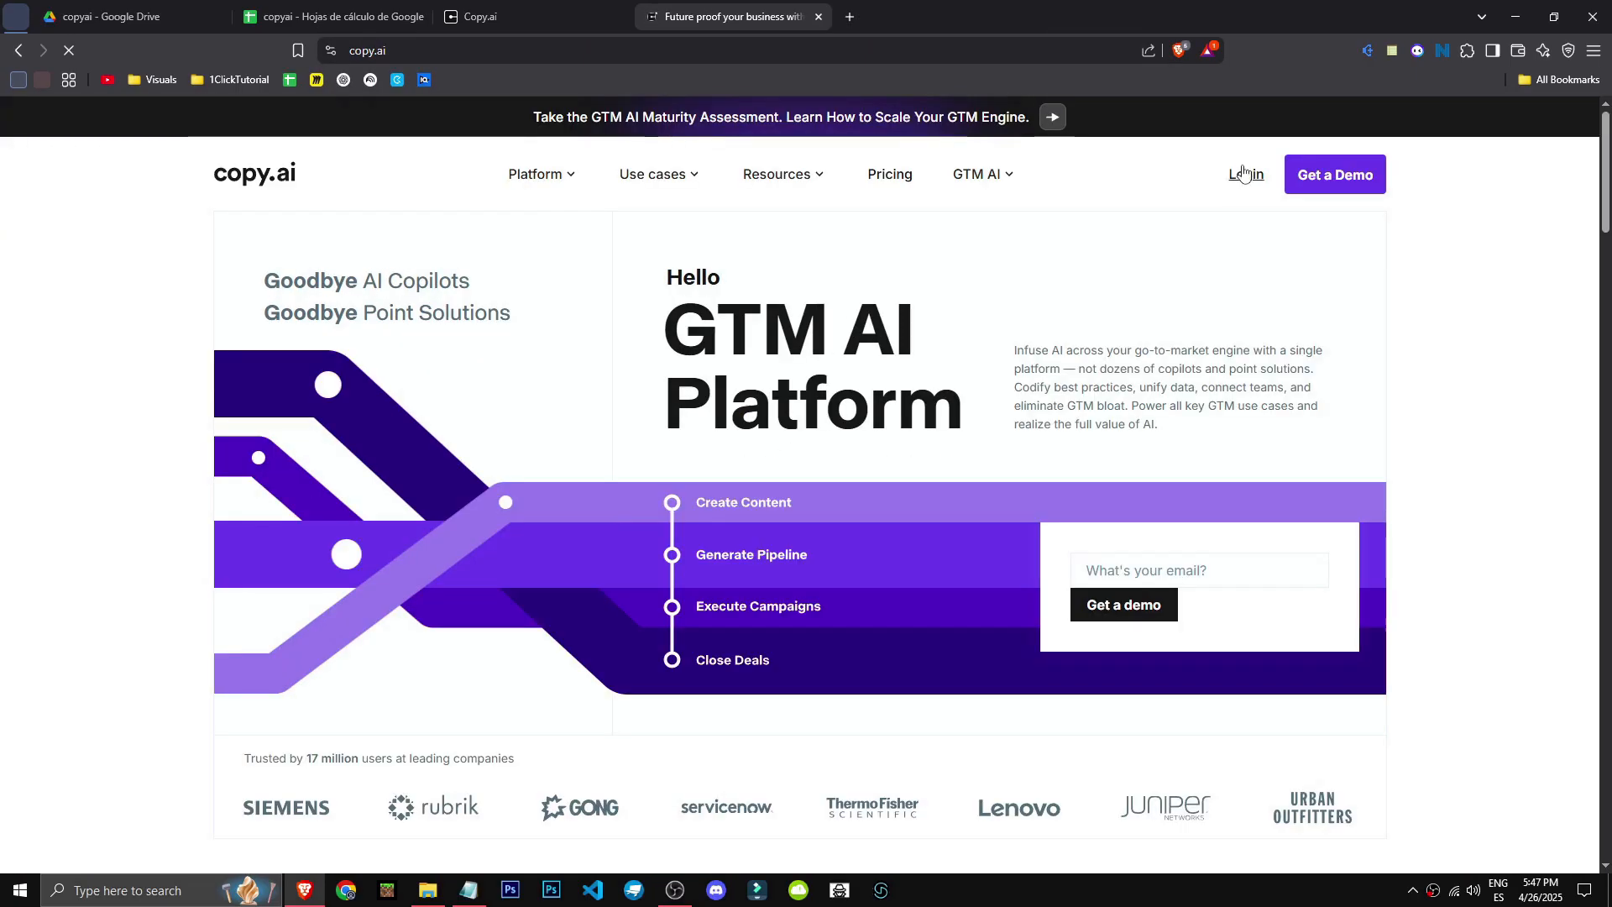
Step: Look over the homepage's hero and playbook sections, and close its tab to return to the workspace dashboard
scroll(1094, 477, "down", 2)
scroll(1099, 479, "down", 2)
scroll(1125, 487, "up", 5)
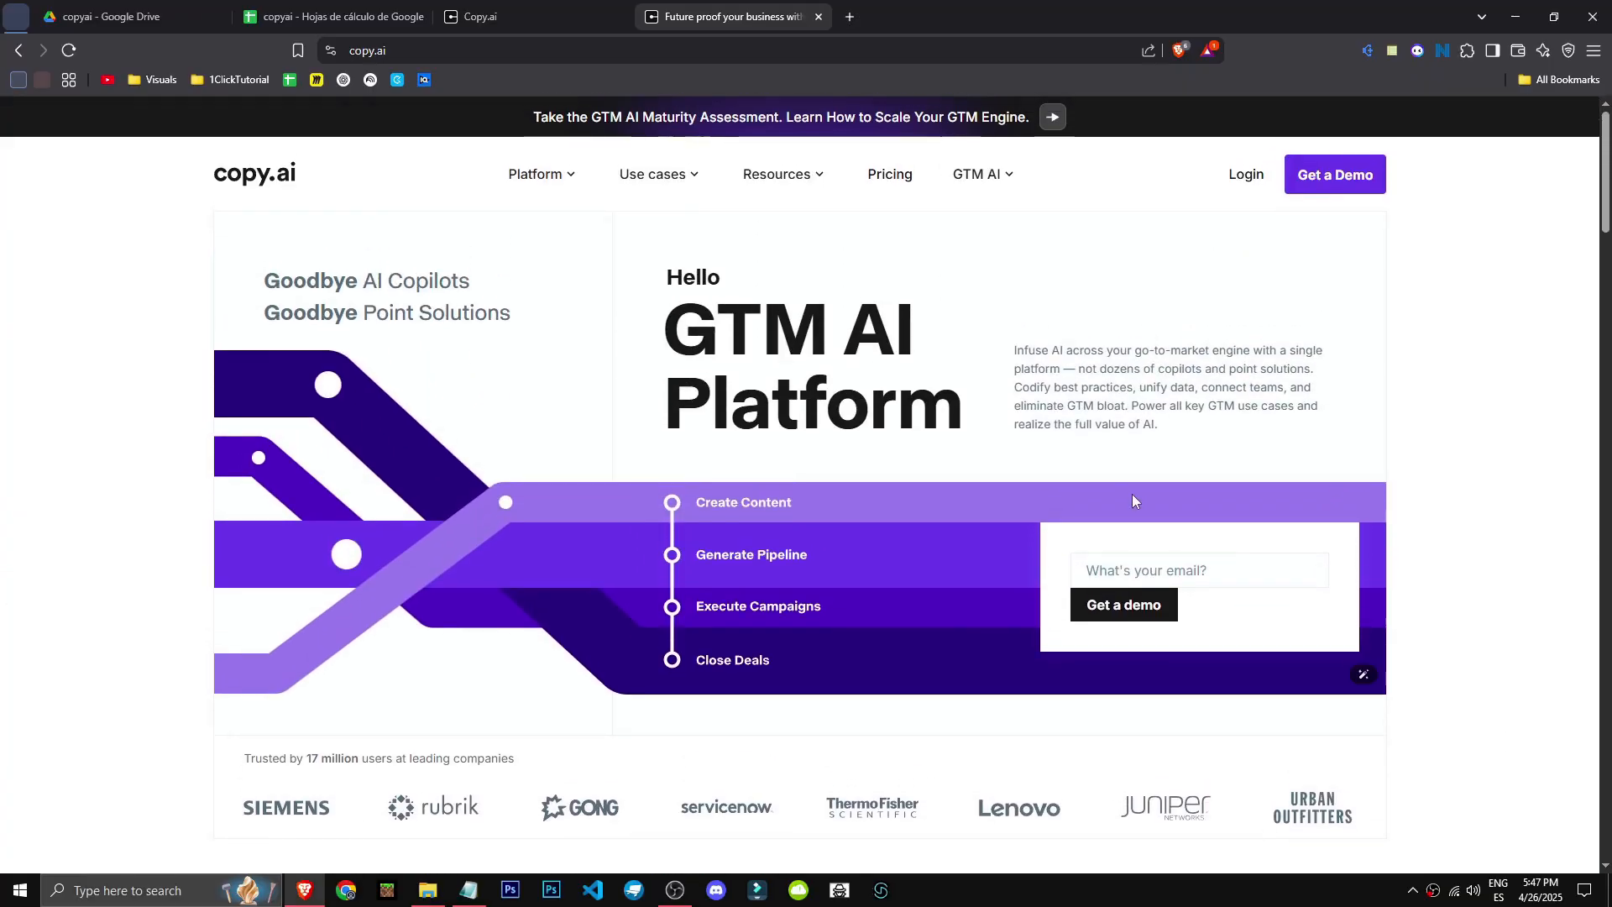
scroll(1159, 504, "down", 5)
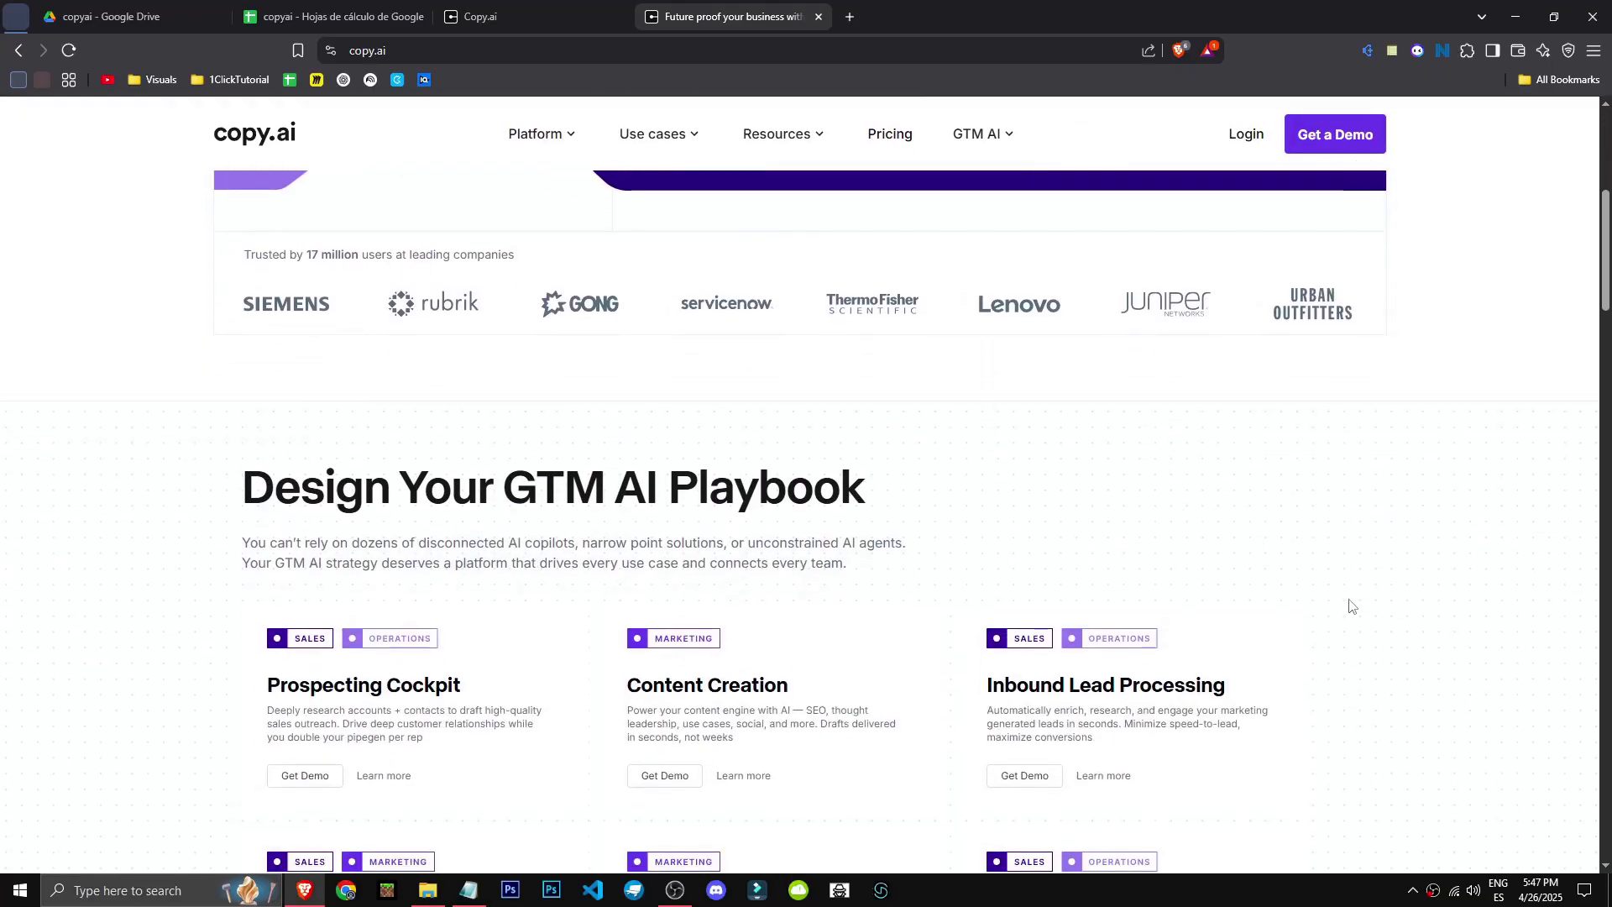
scroll(1347, 617, "up", 5)
key("ctrl+w")
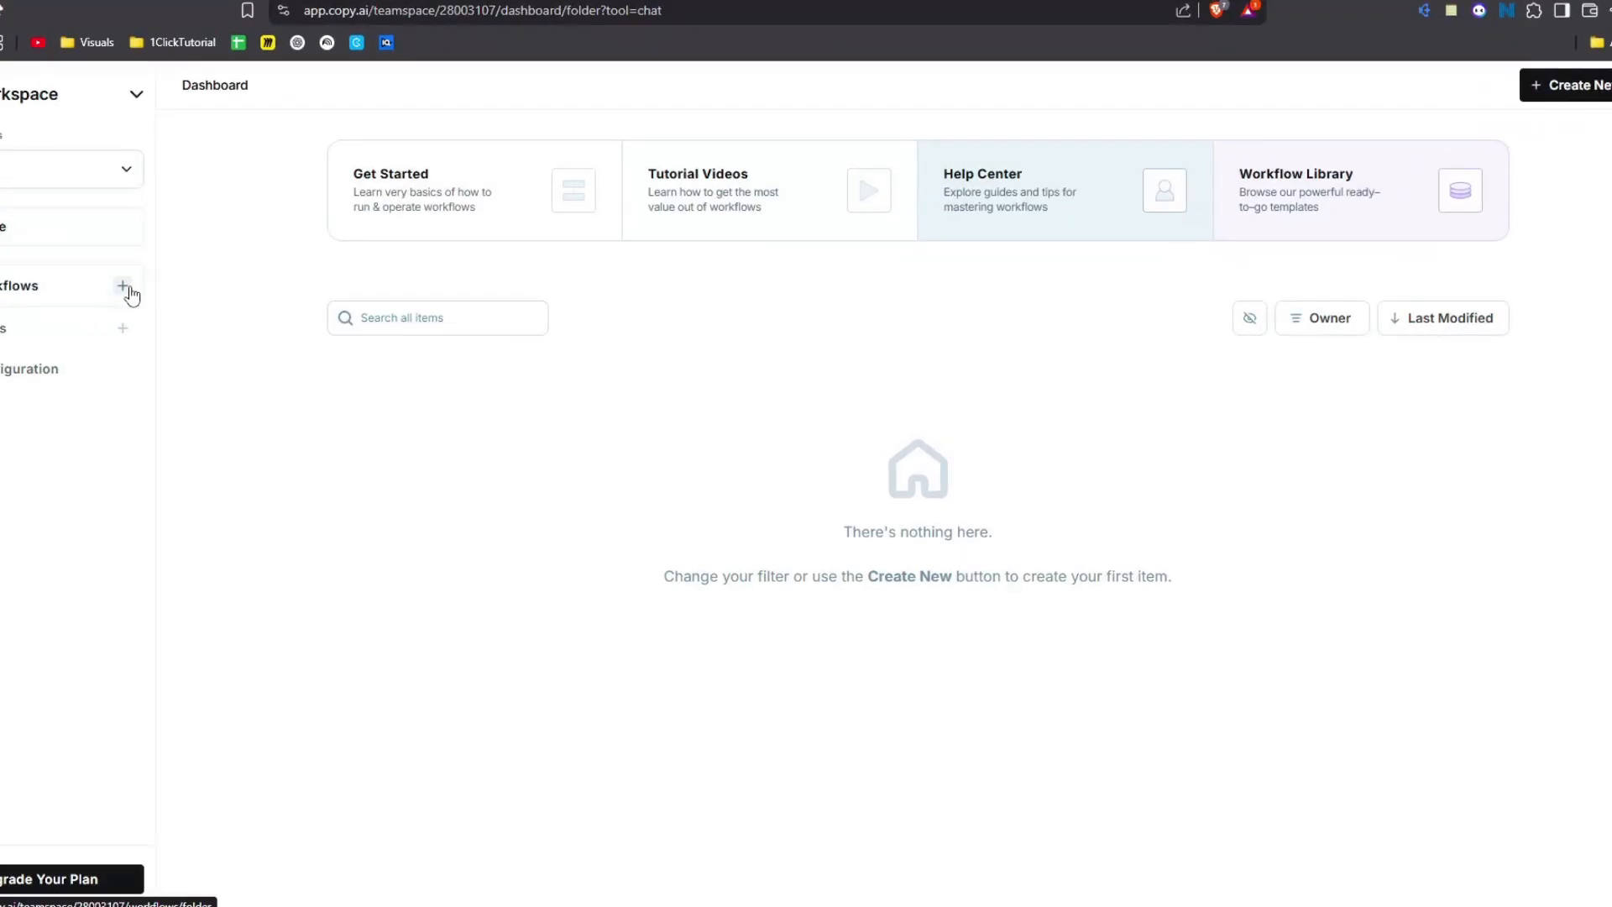
Step: Look at the workspace's Workflows and Chats sections, and create a new workflow from the dashboard
left_click(65, 295)
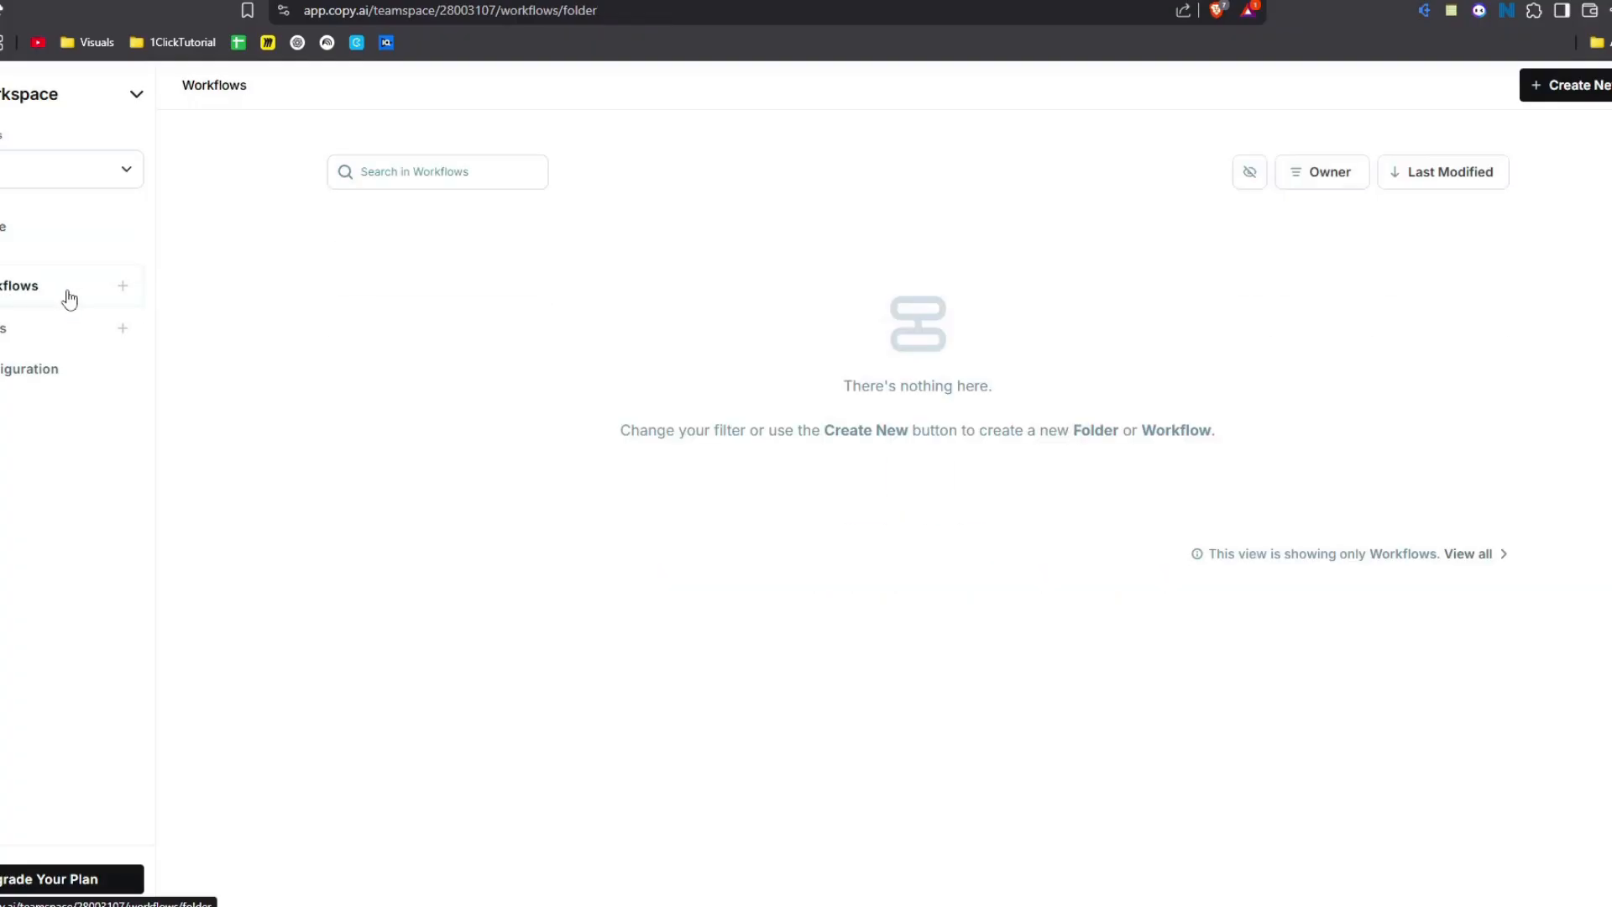
left_click(65, 345)
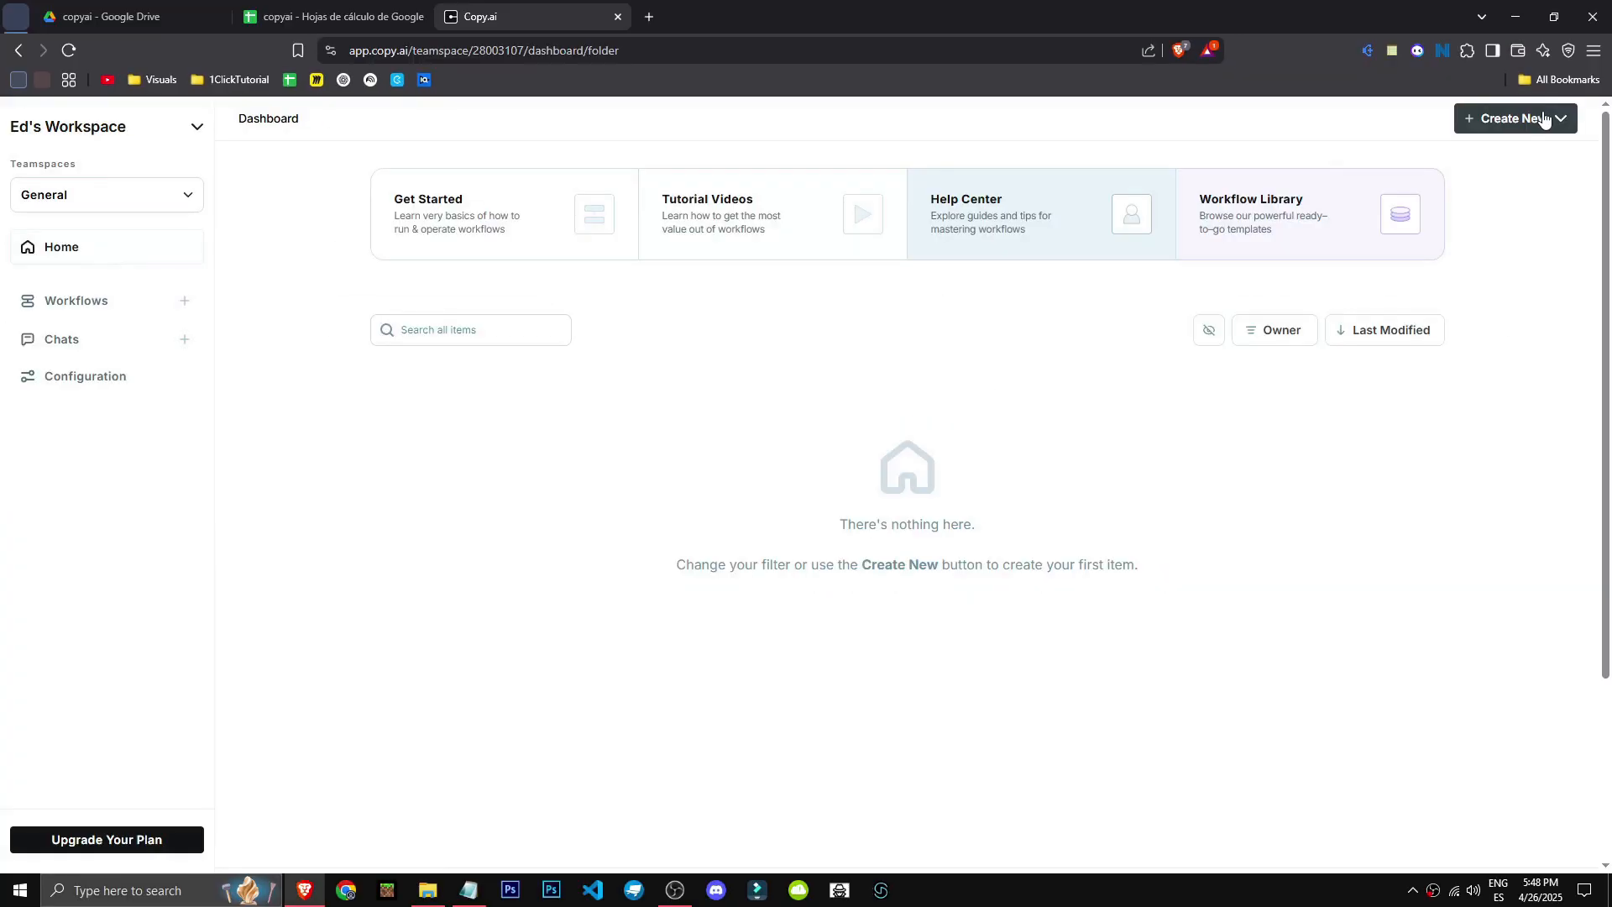
left_click(1547, 119)
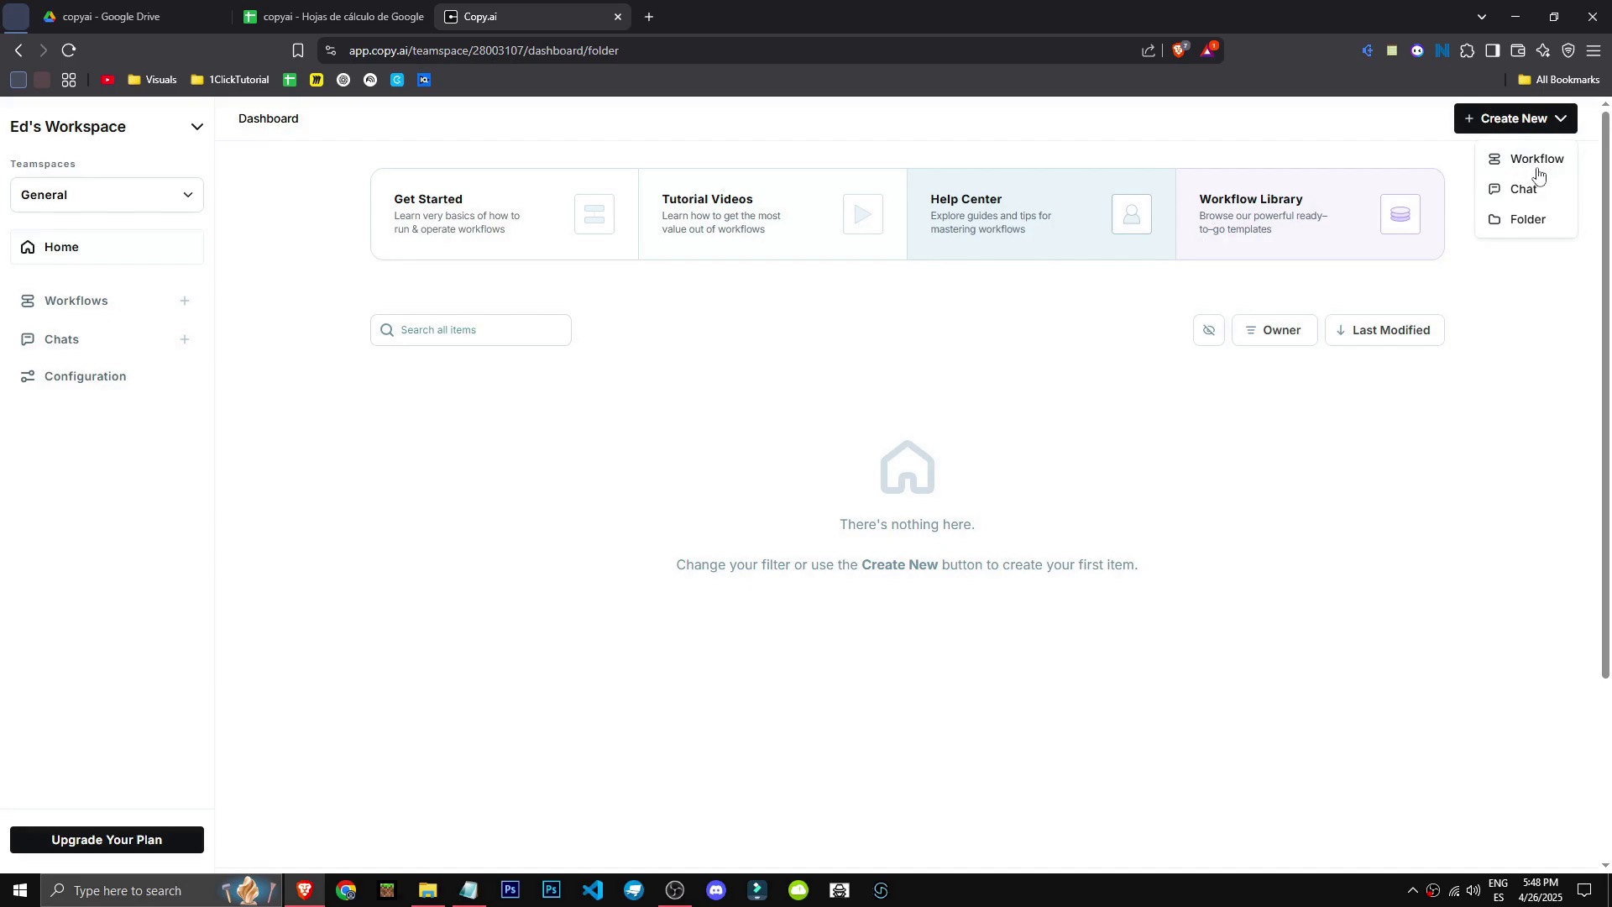
left_click(1537, 170)
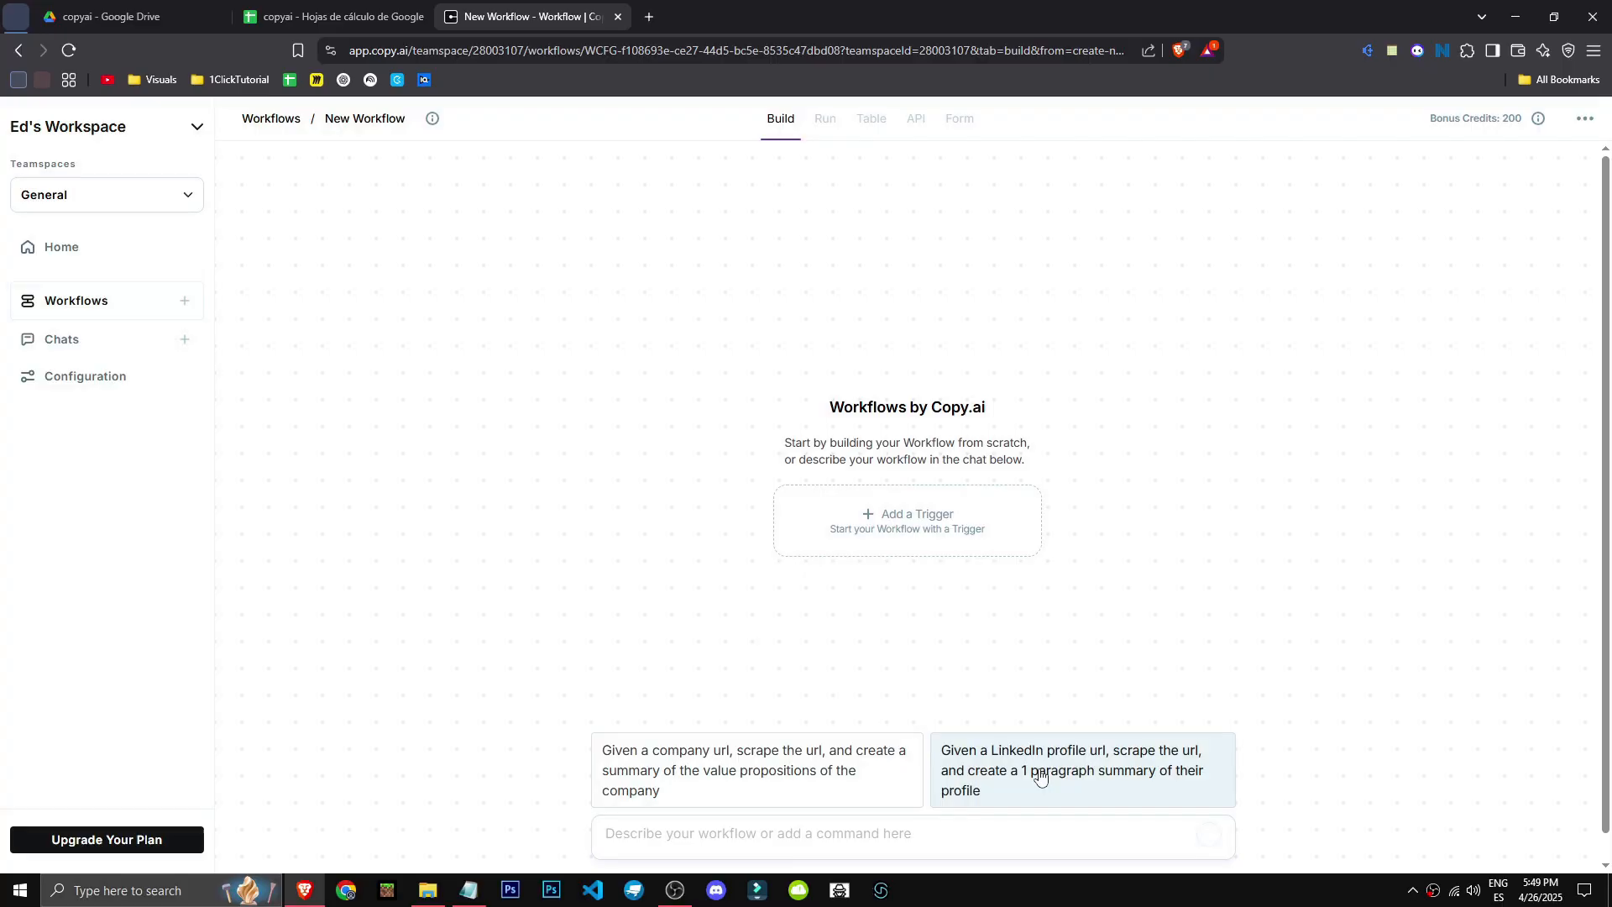
Step: Generate the workflow from the prompt "Given a Youtube video link, scrape the url to obtain video transcription, and create a SEO article about it"
left_click(1054, 836)
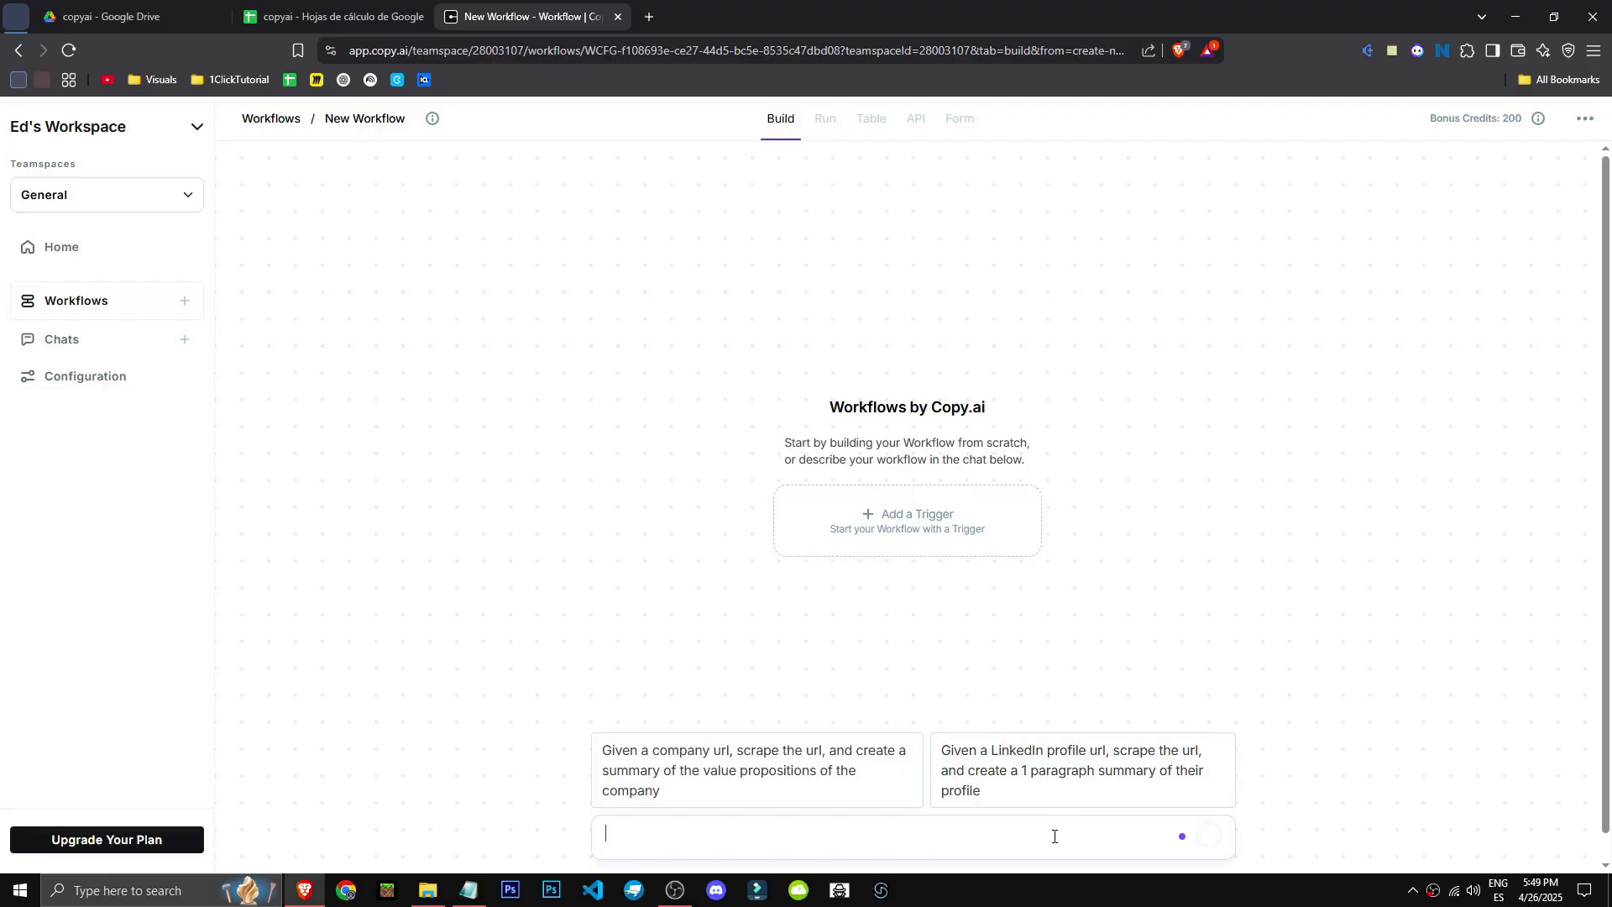
type("Given a Youtube ")
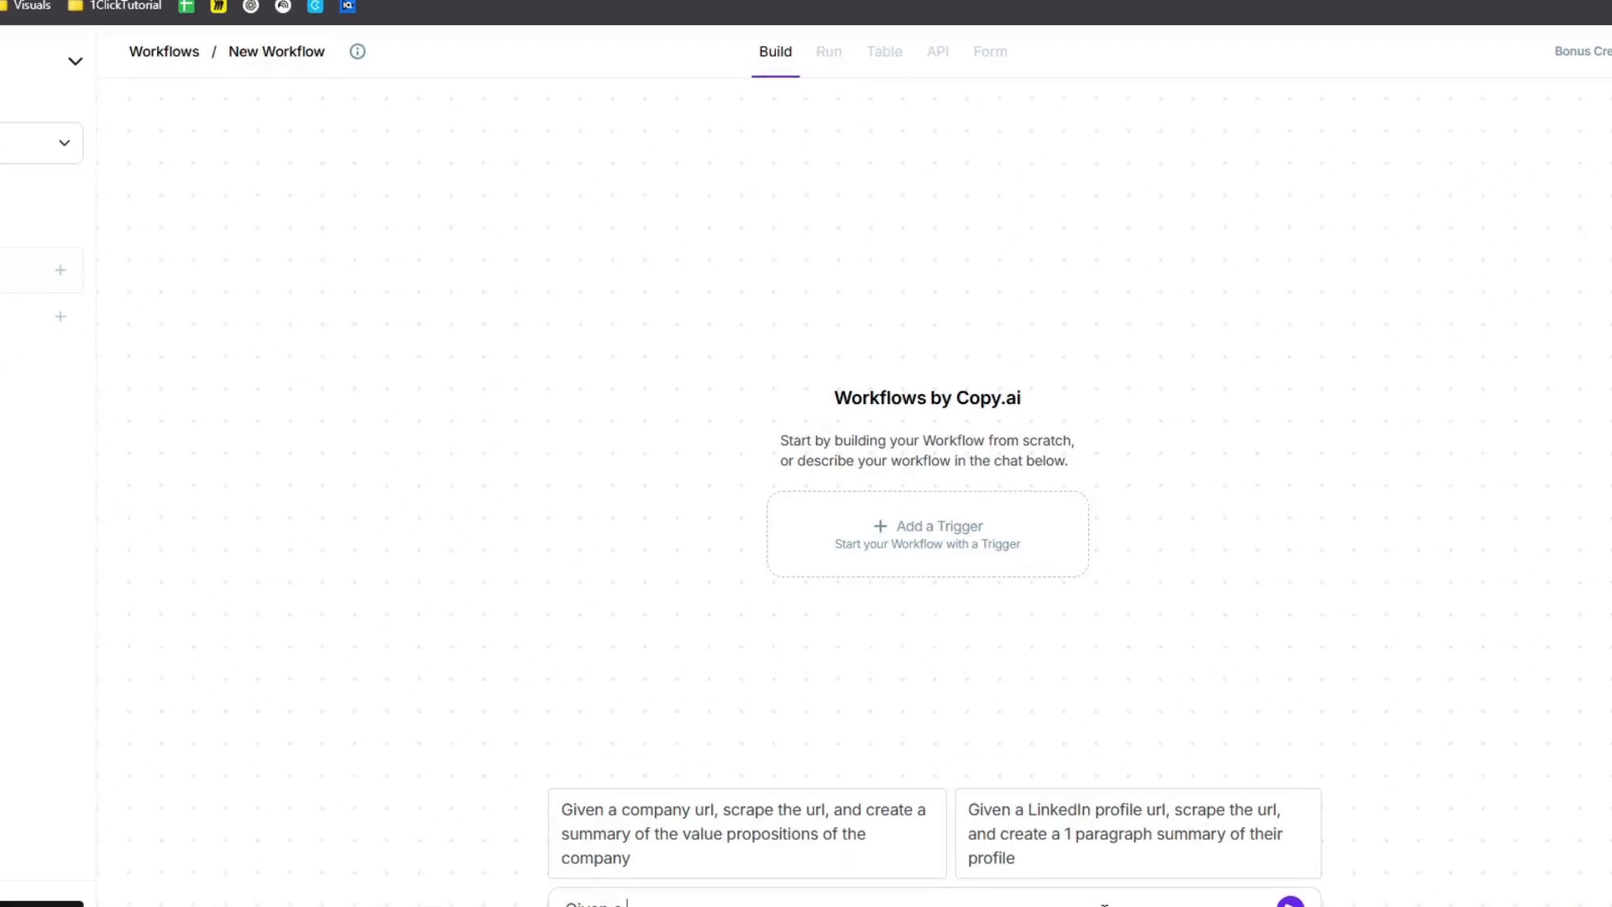
type("vud")
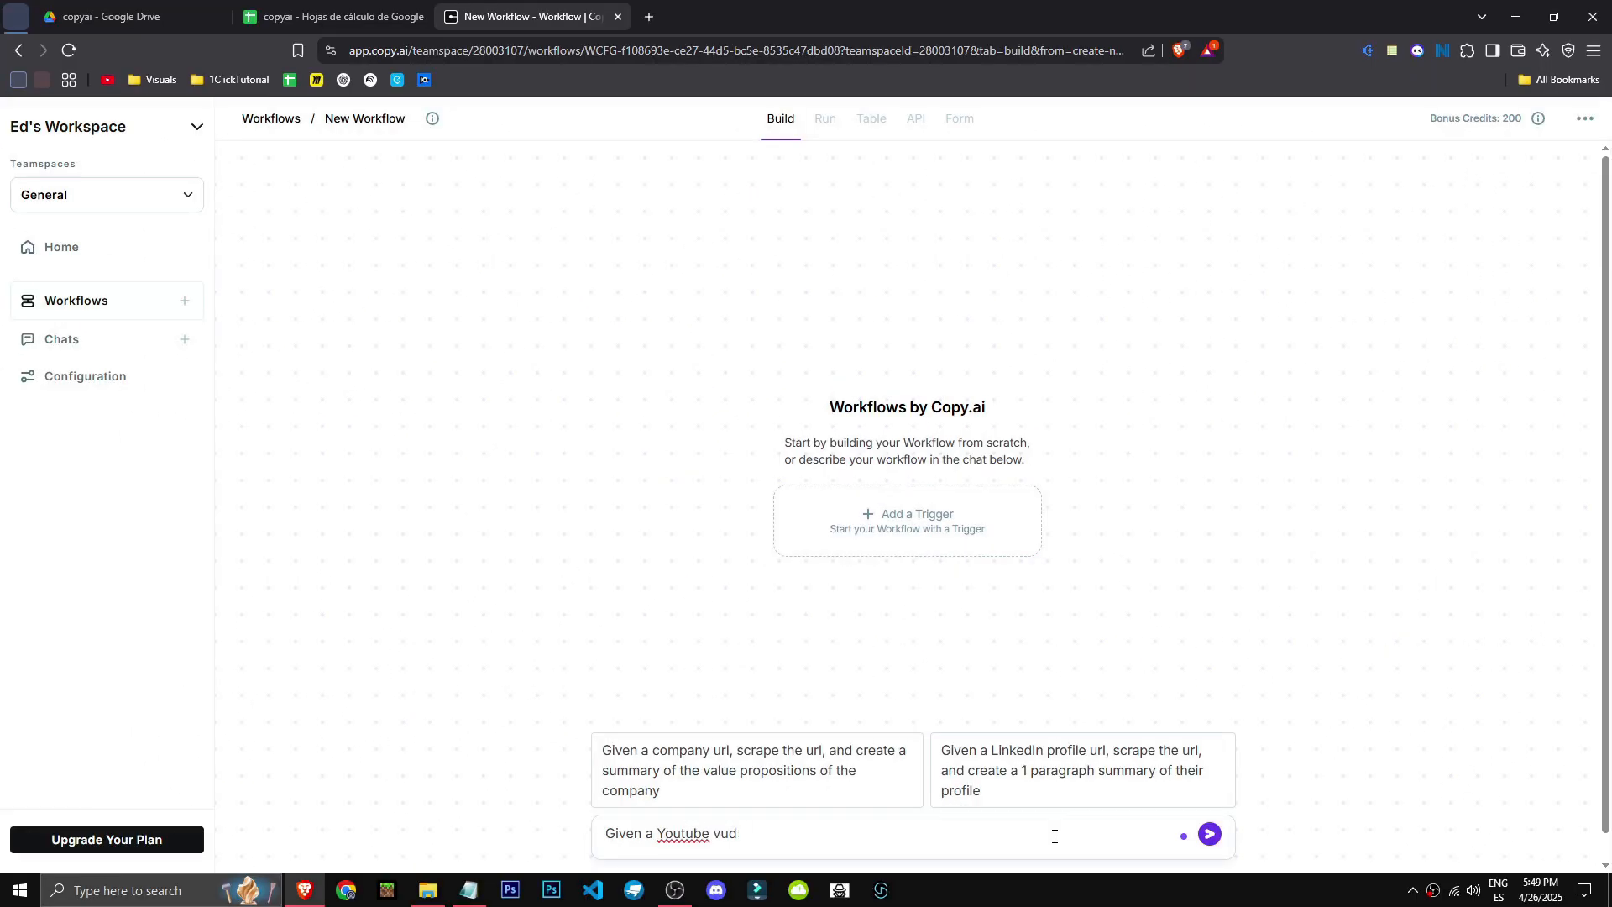
type("eo link , scrape the url to obtain video transcription.")
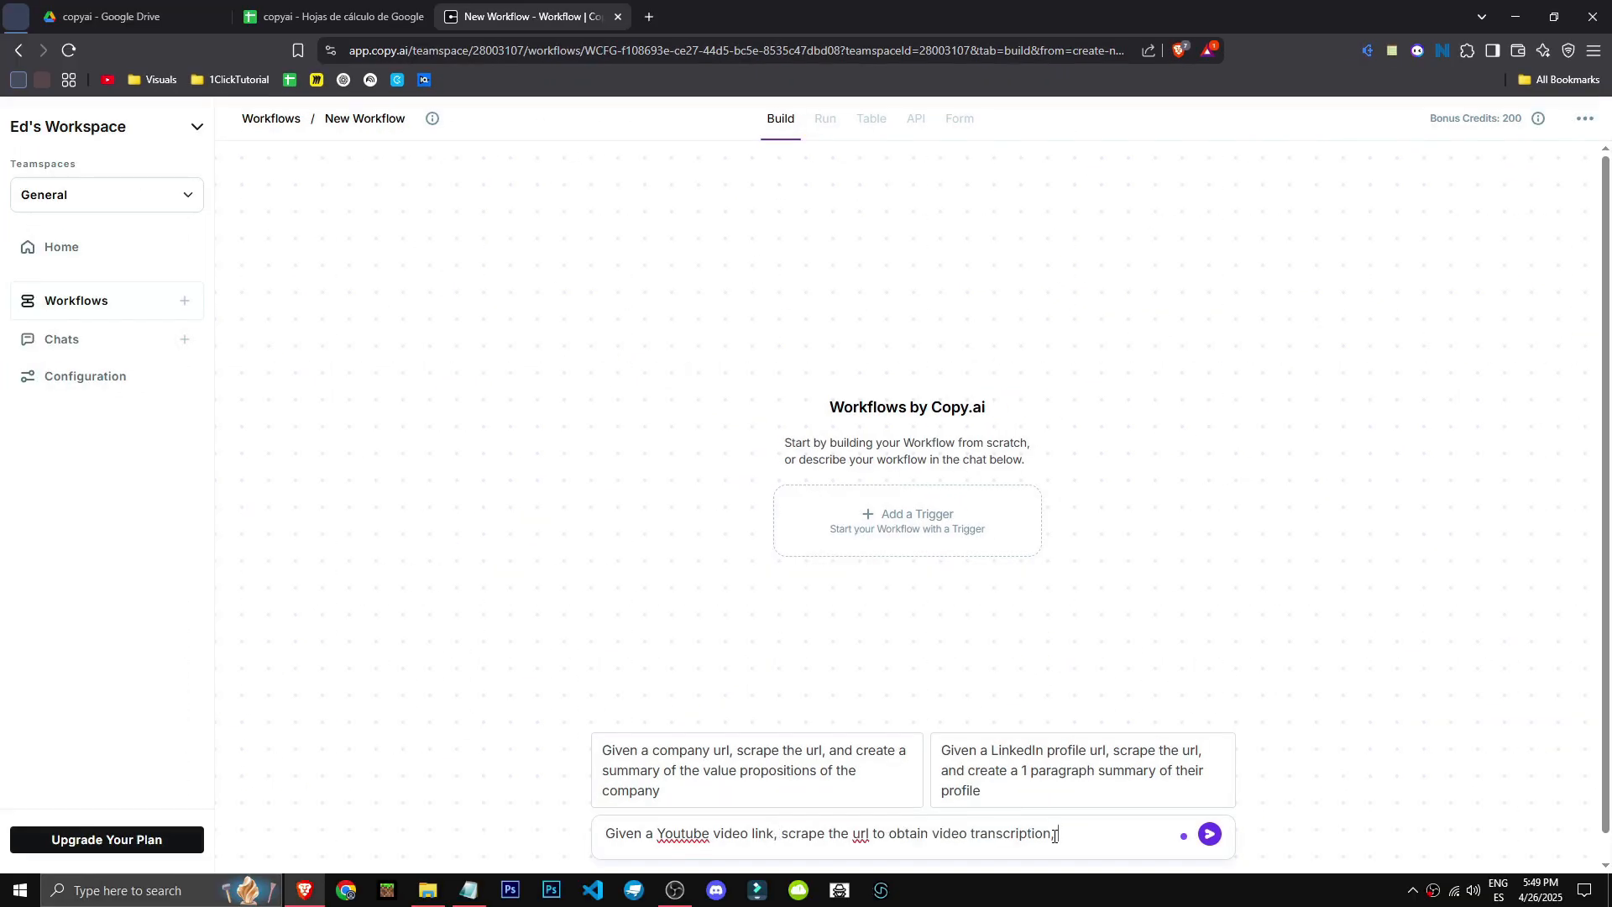
type(" and create a SEO article about it")
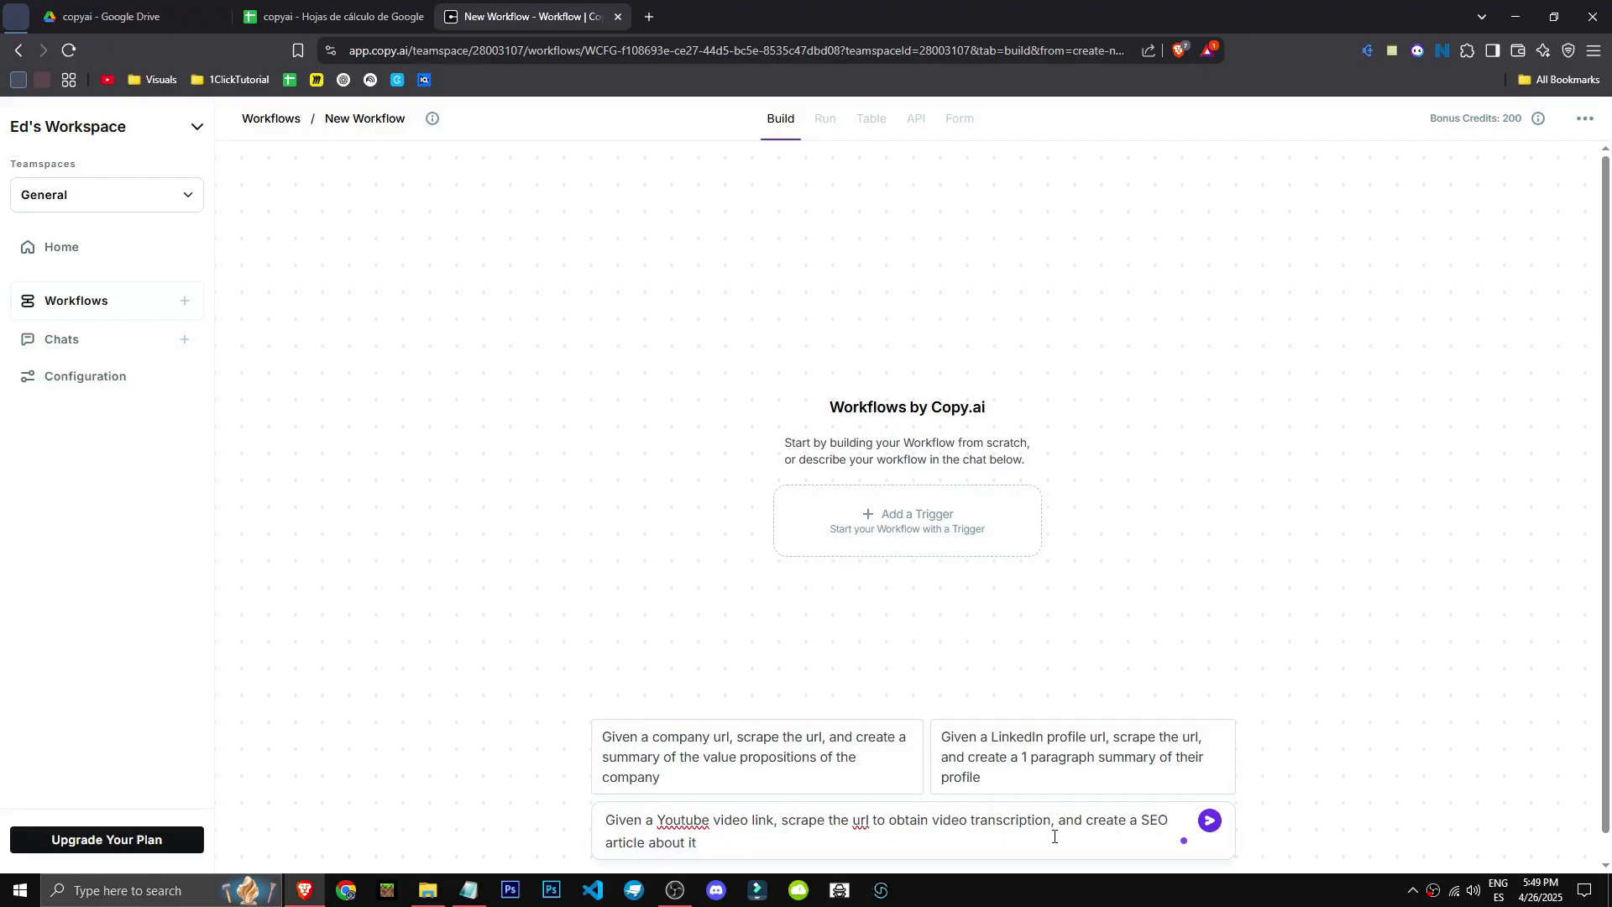
key("Return")
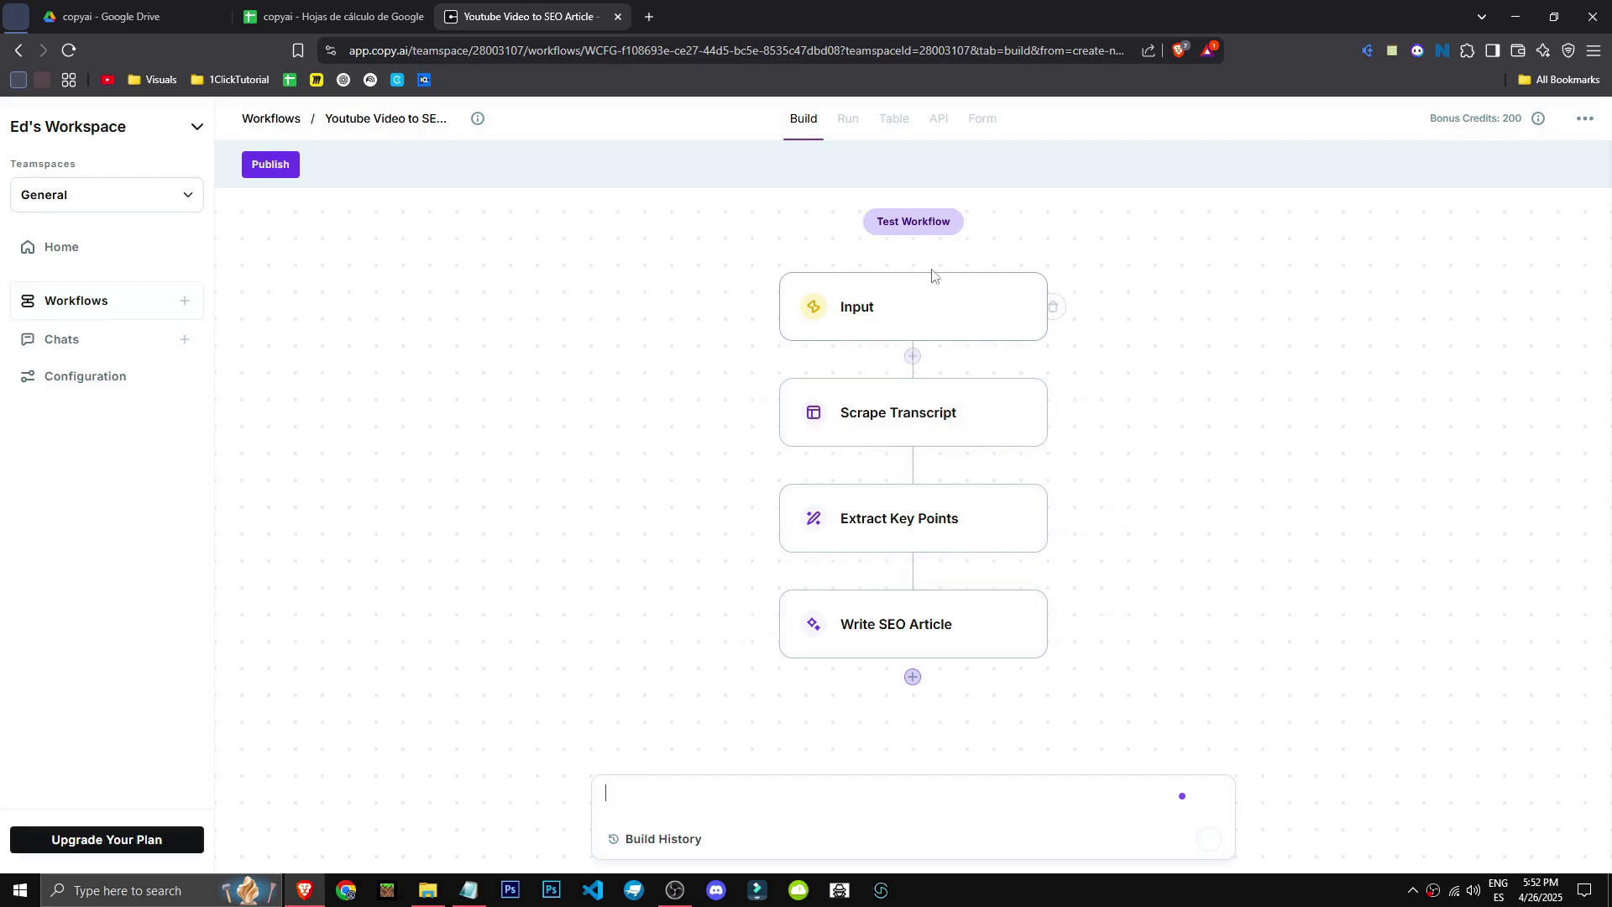
left_click(913, 221)
left_click(1227, 333)
key("ctrl+v")
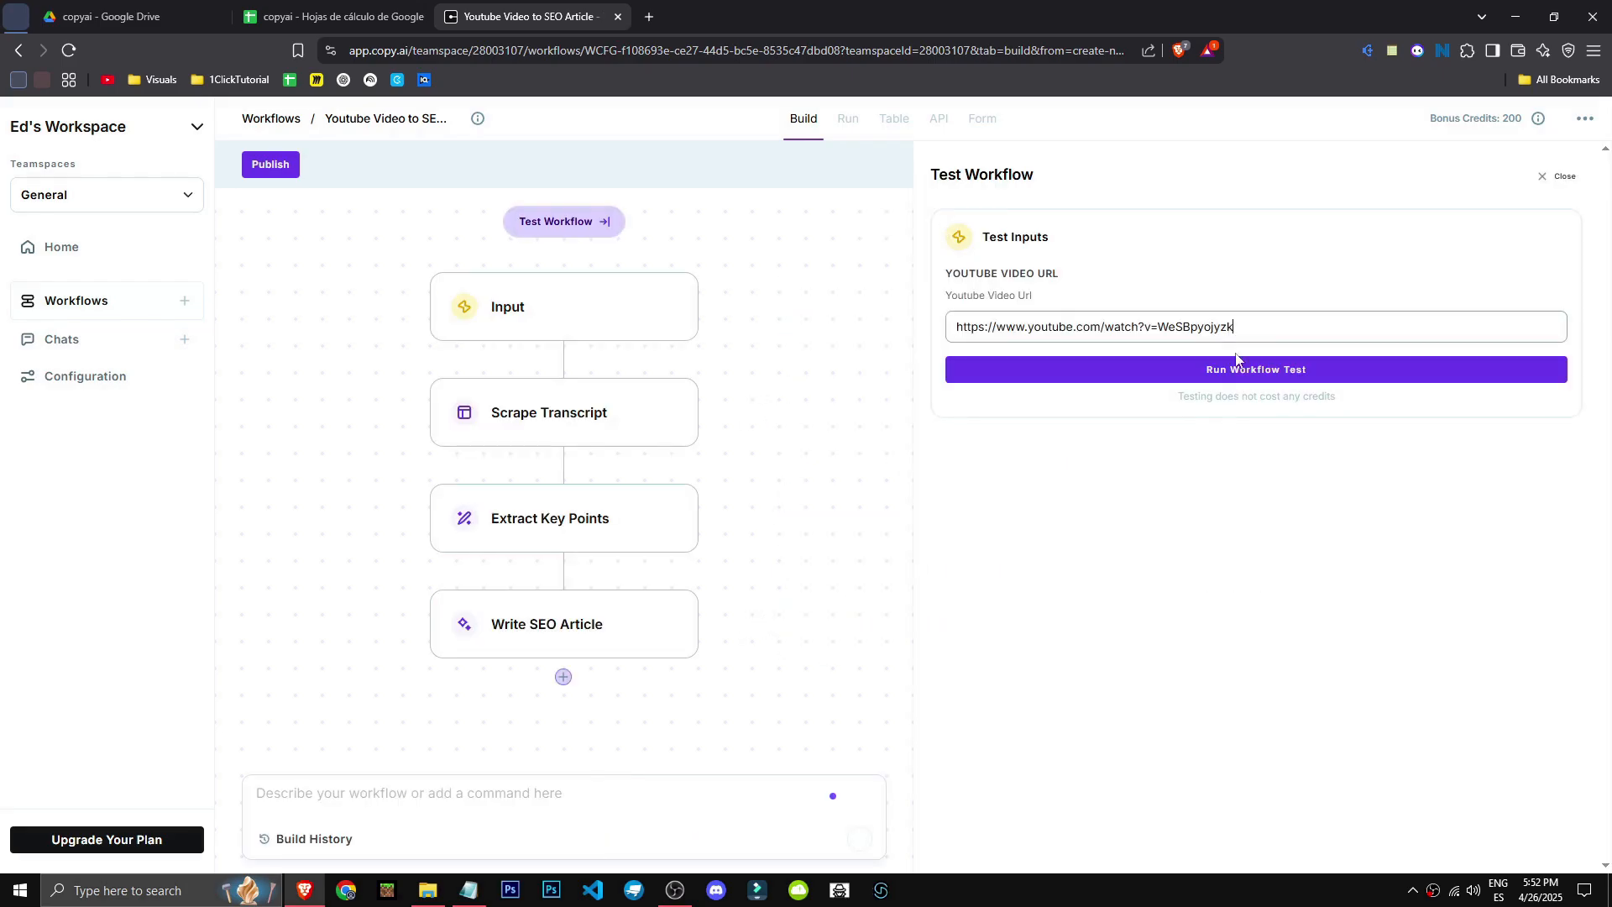
left_click(646, 17)
type("https://www.youtube.com/watch?v=WeSBpyojyzk")
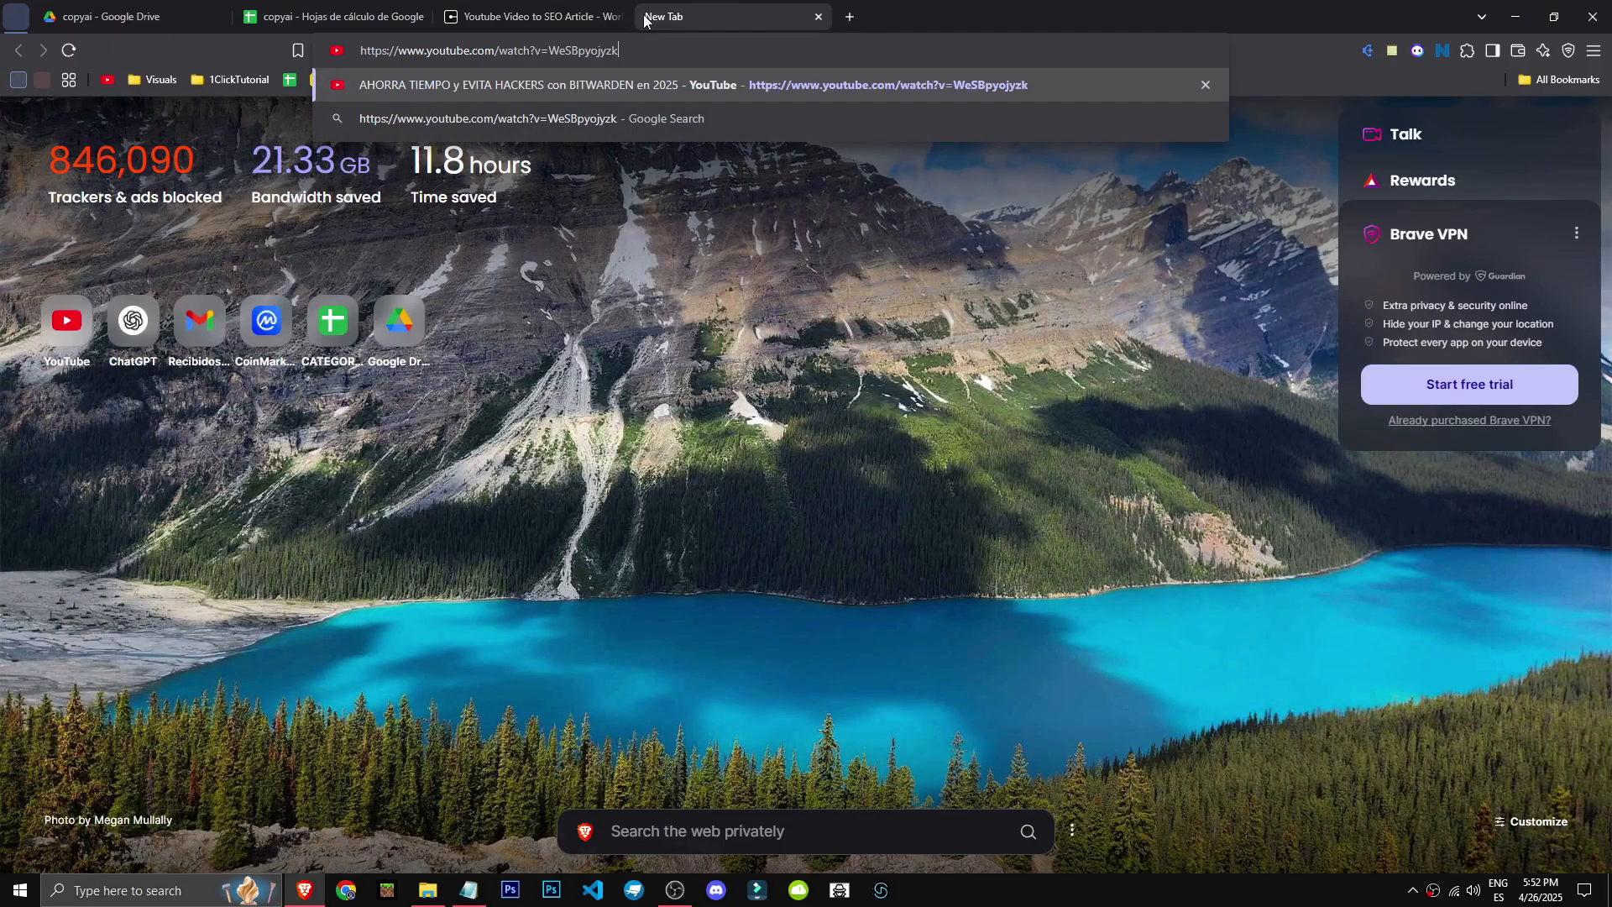
key("Return")
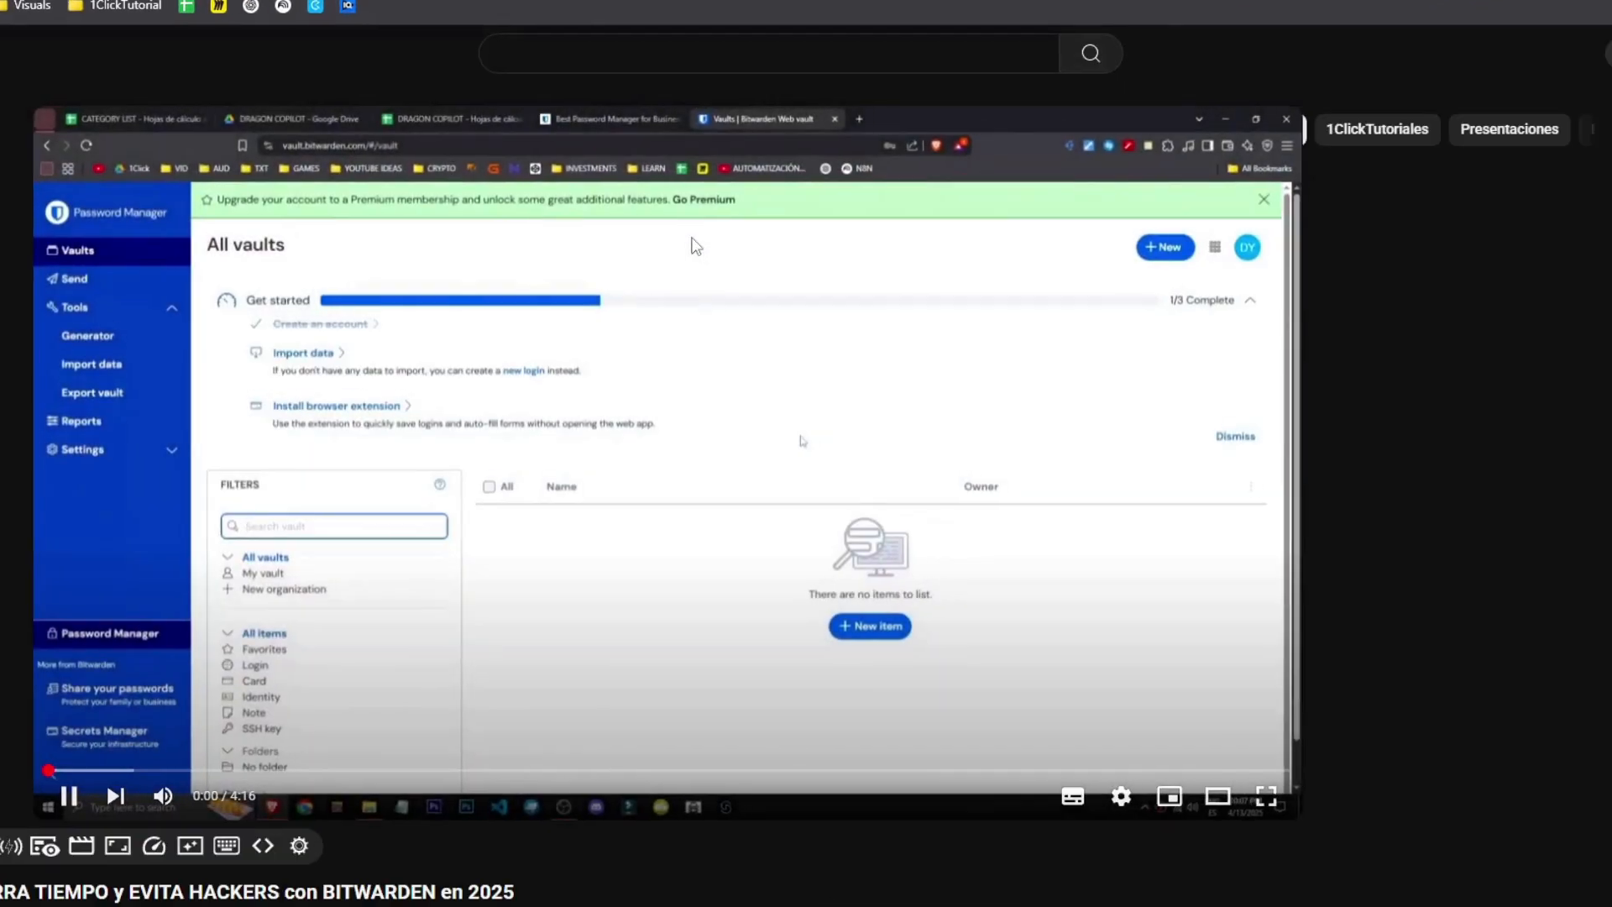
scroll(638, 286, "down", 1)
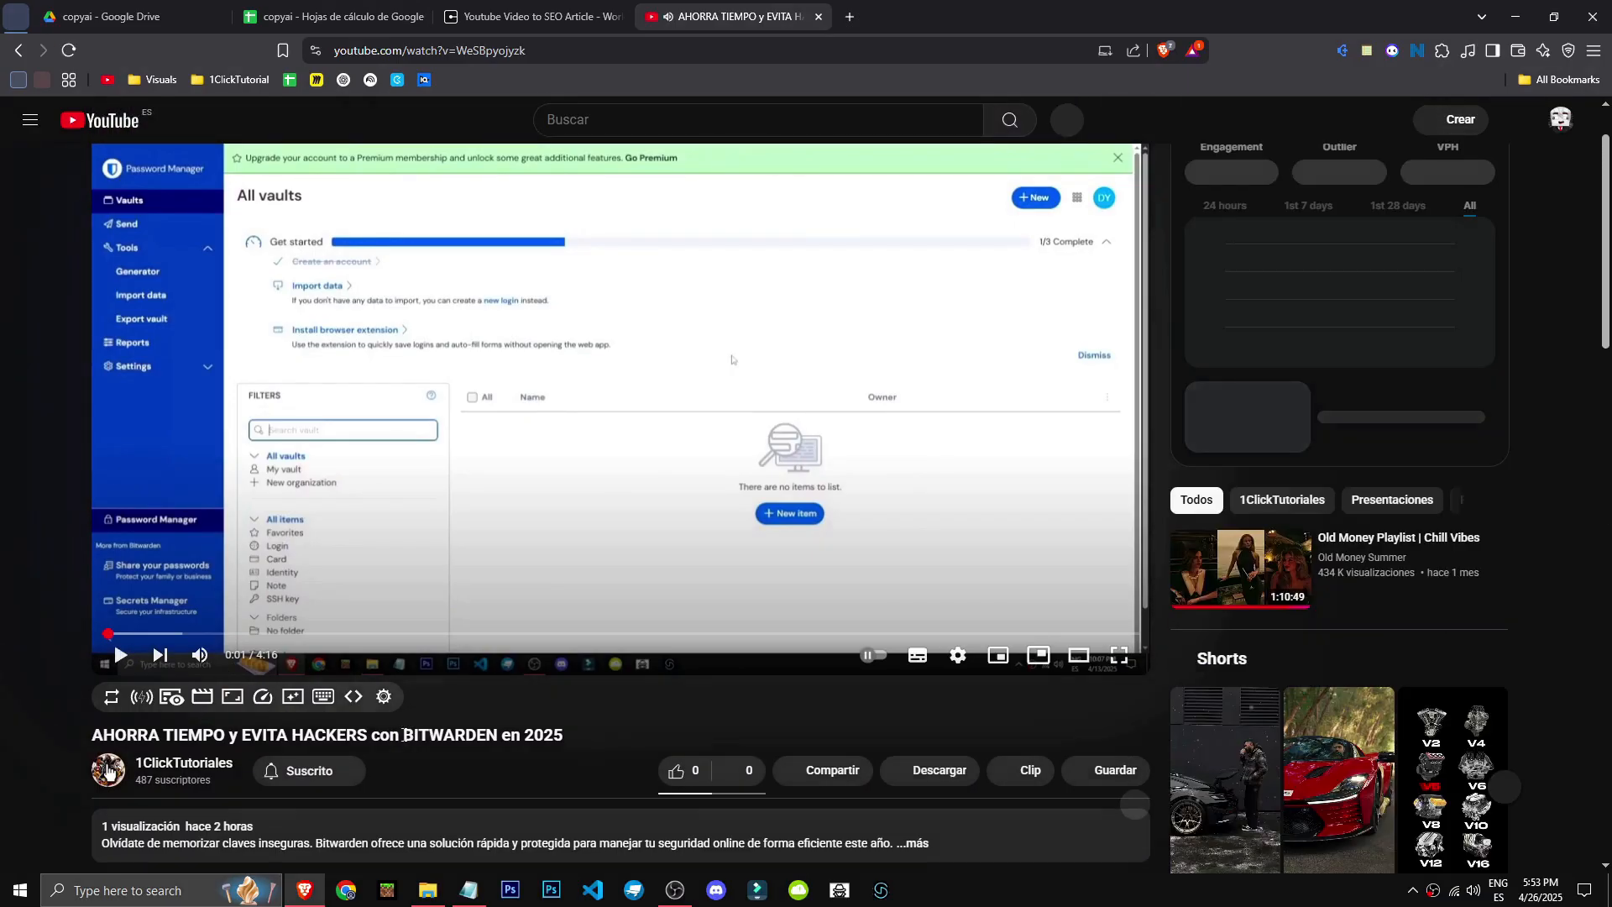
left_click_drag(516, 892, 322, 892)
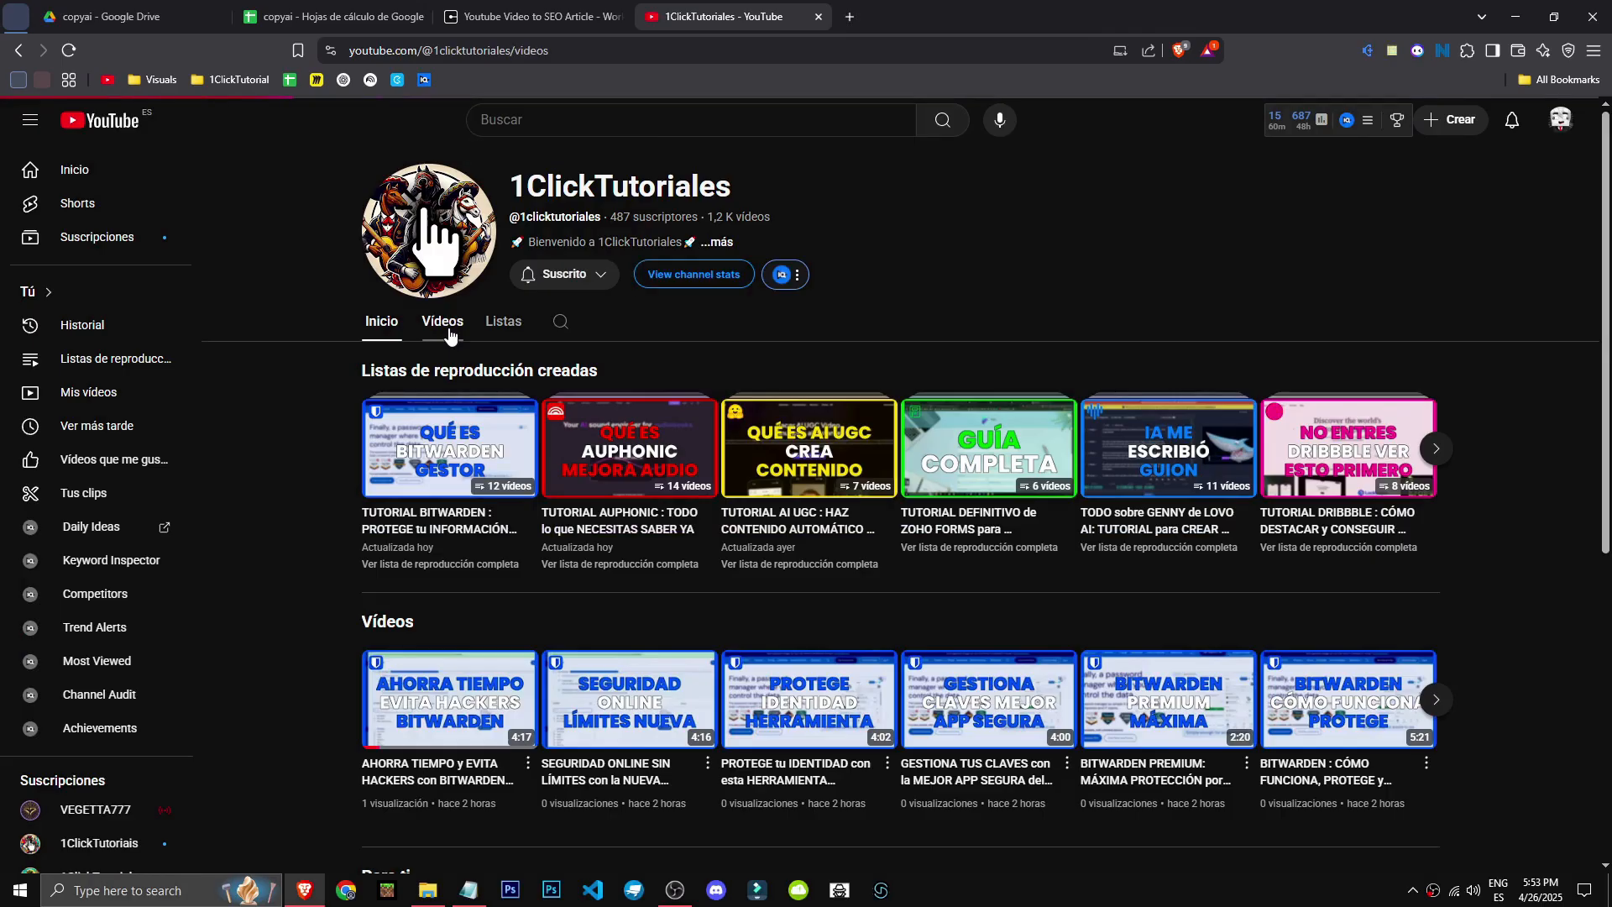
left_click(443, 322)
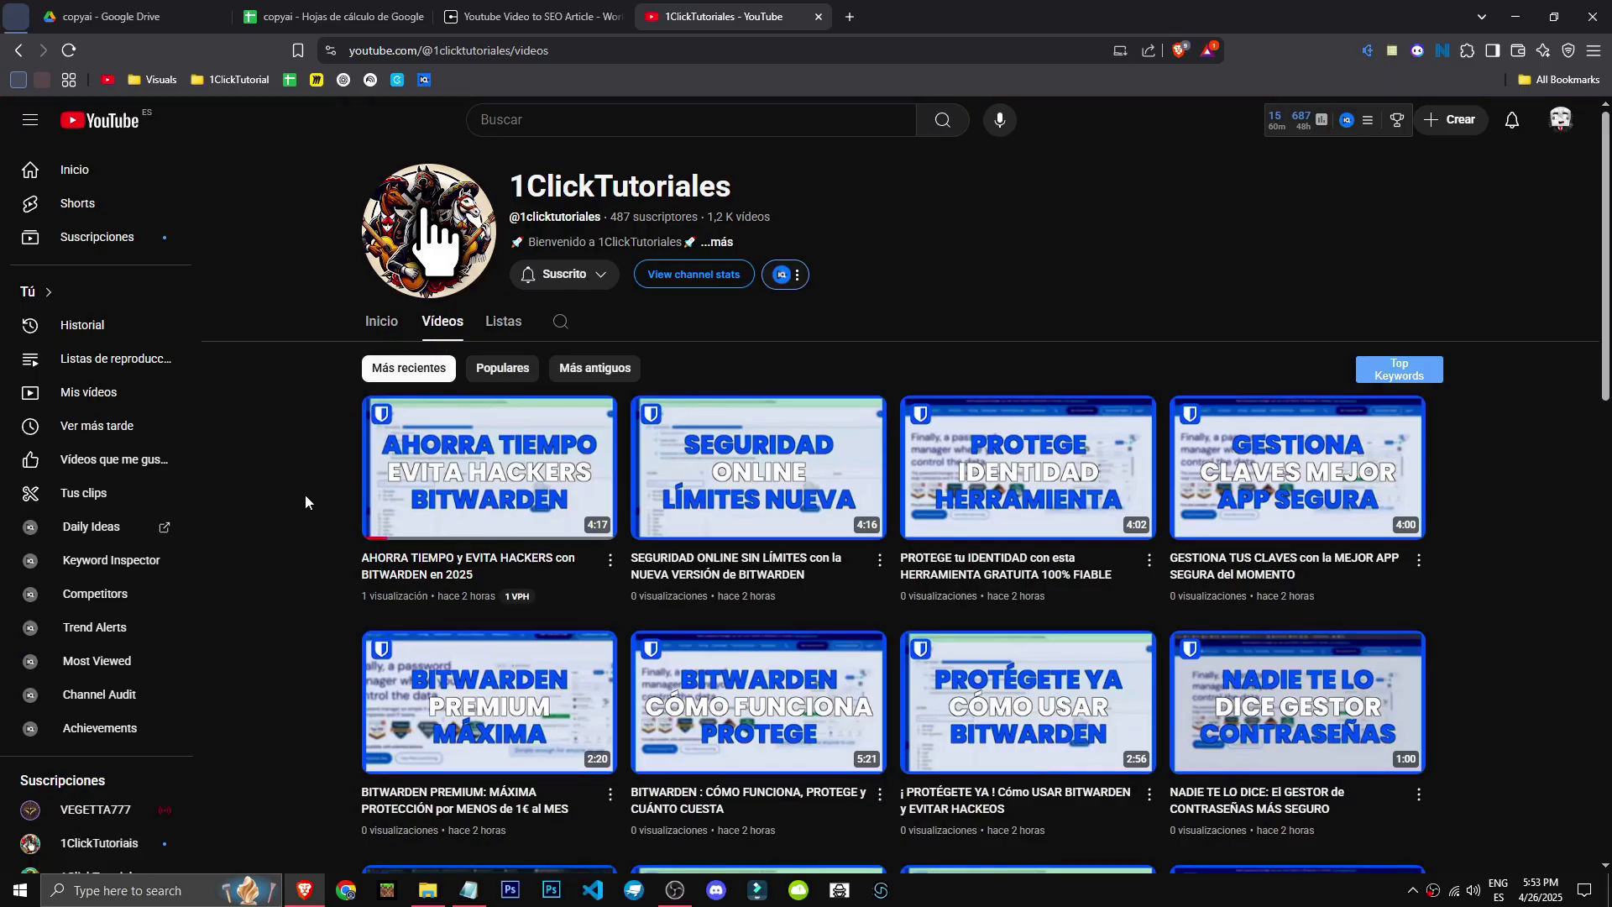
scroll(304, 497, "down", 1)
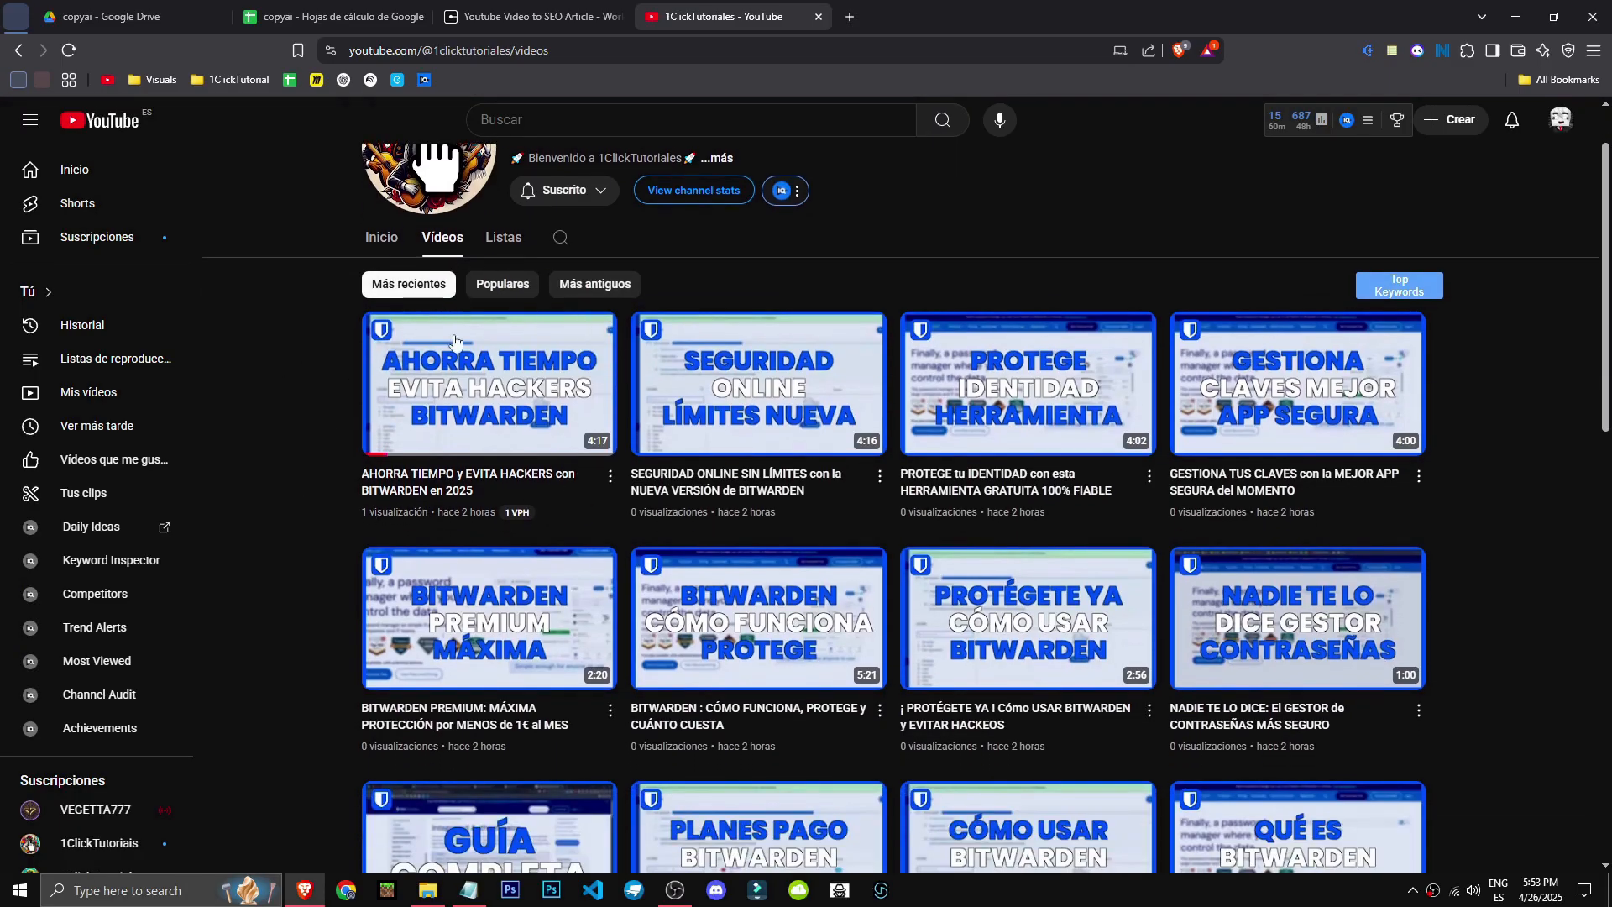
scroll(789, 456, "down", 2)
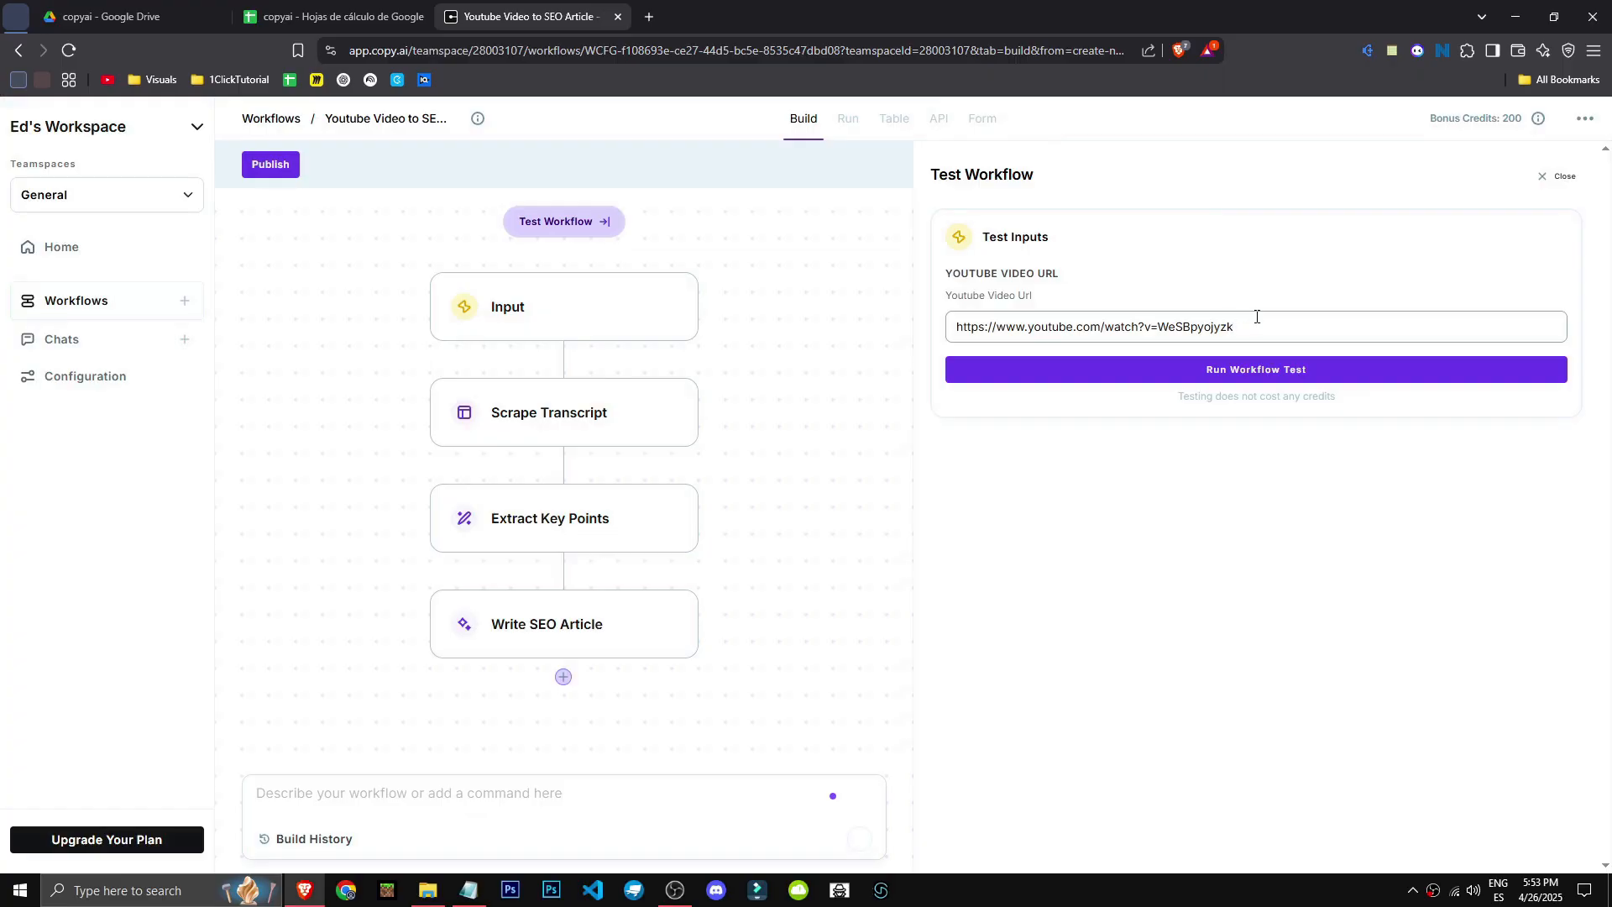
key("ctrl+a")
type("https://www.youtube.com/watch?v=B98Ft8BDDYM")
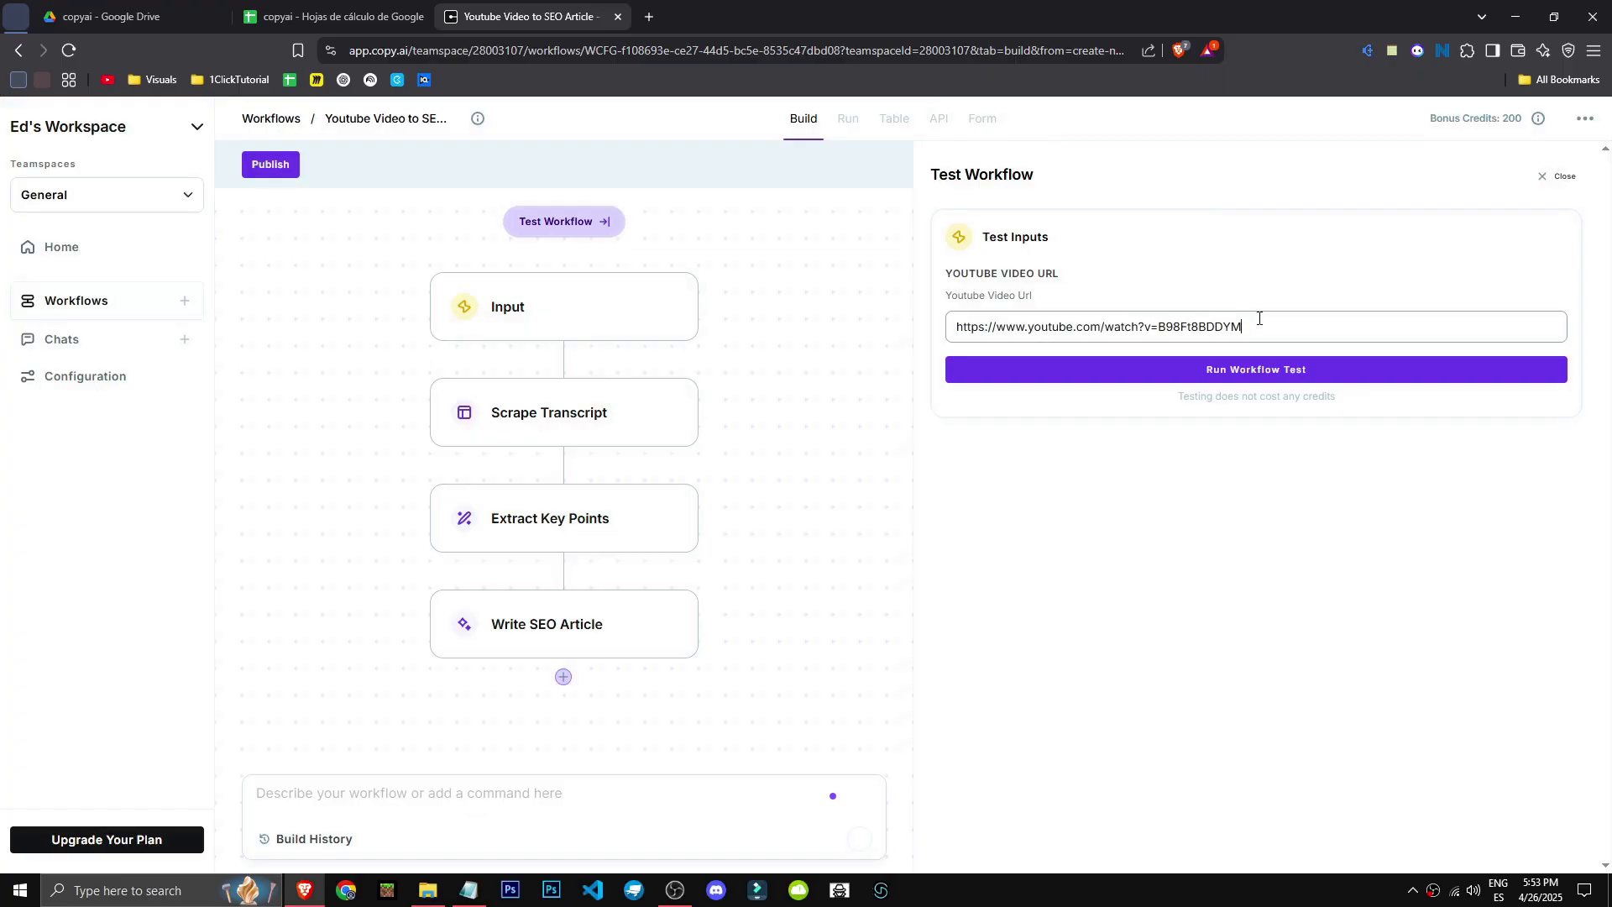
left_click(1332, 382)
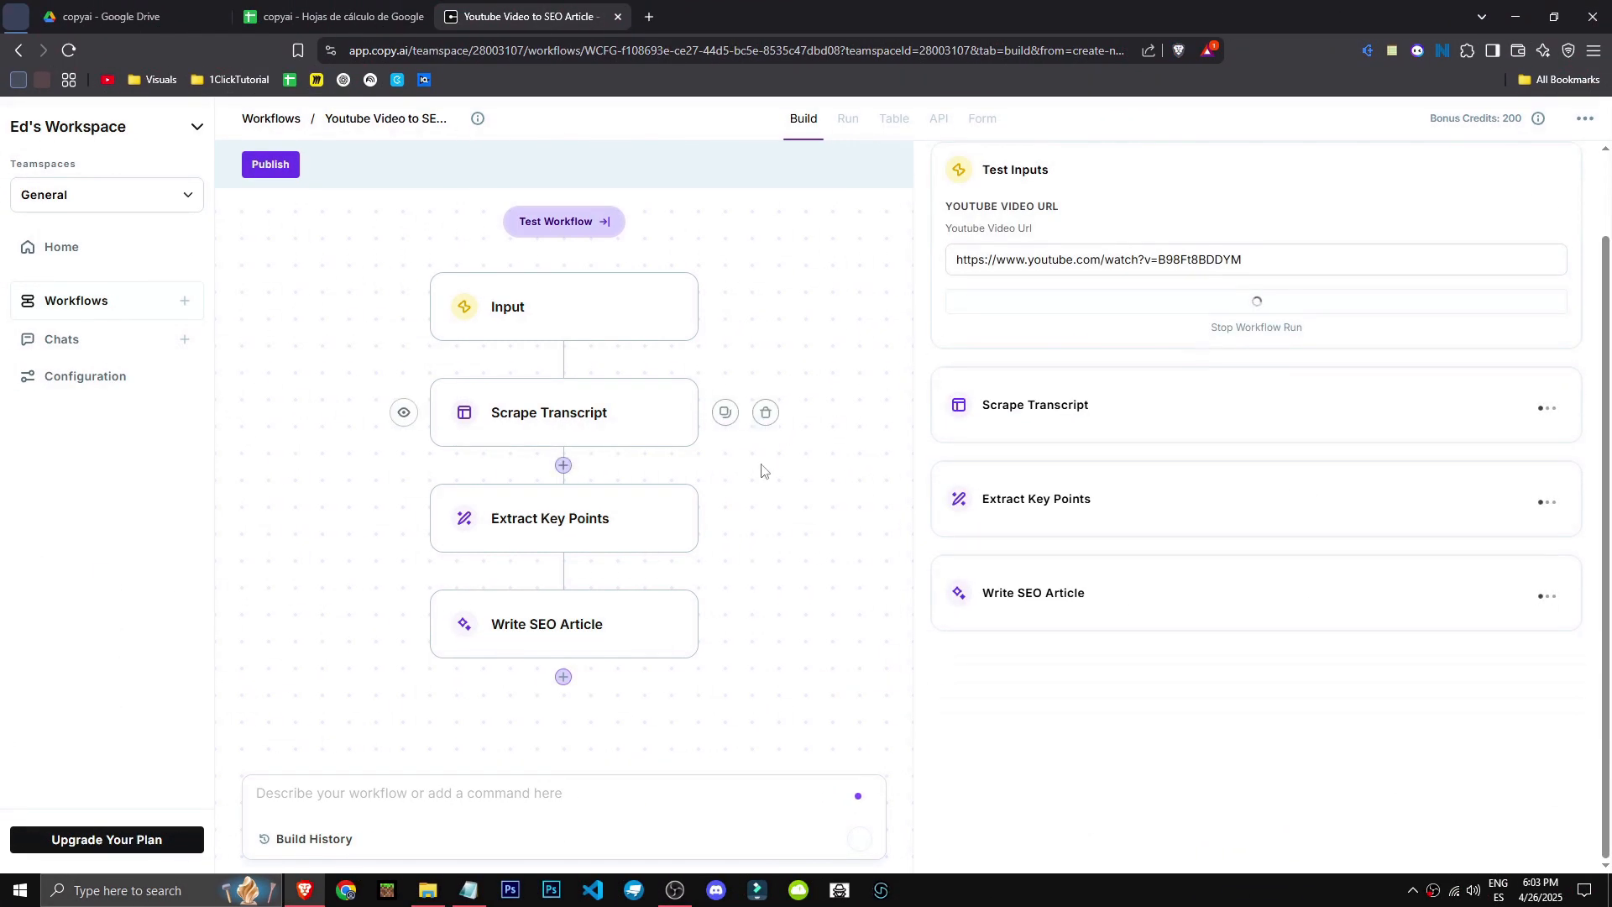
Step: Check the progress of the workflow test's steps and stop the run
scroll(1311, 628, "up", 2)
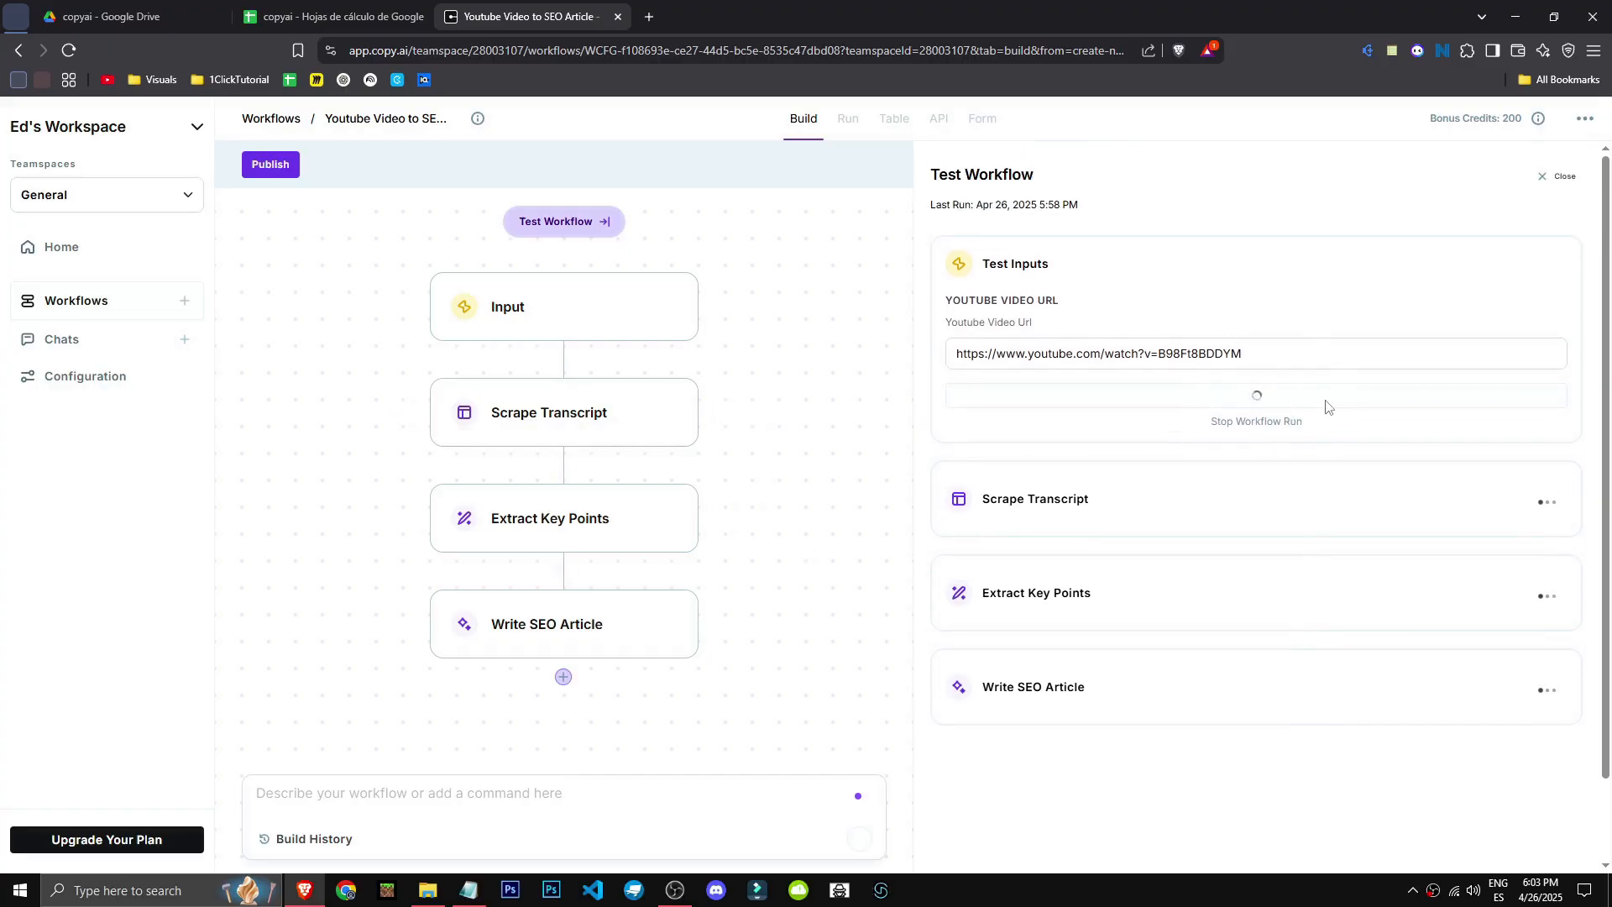
scroll(1148, 310, "down", 2)
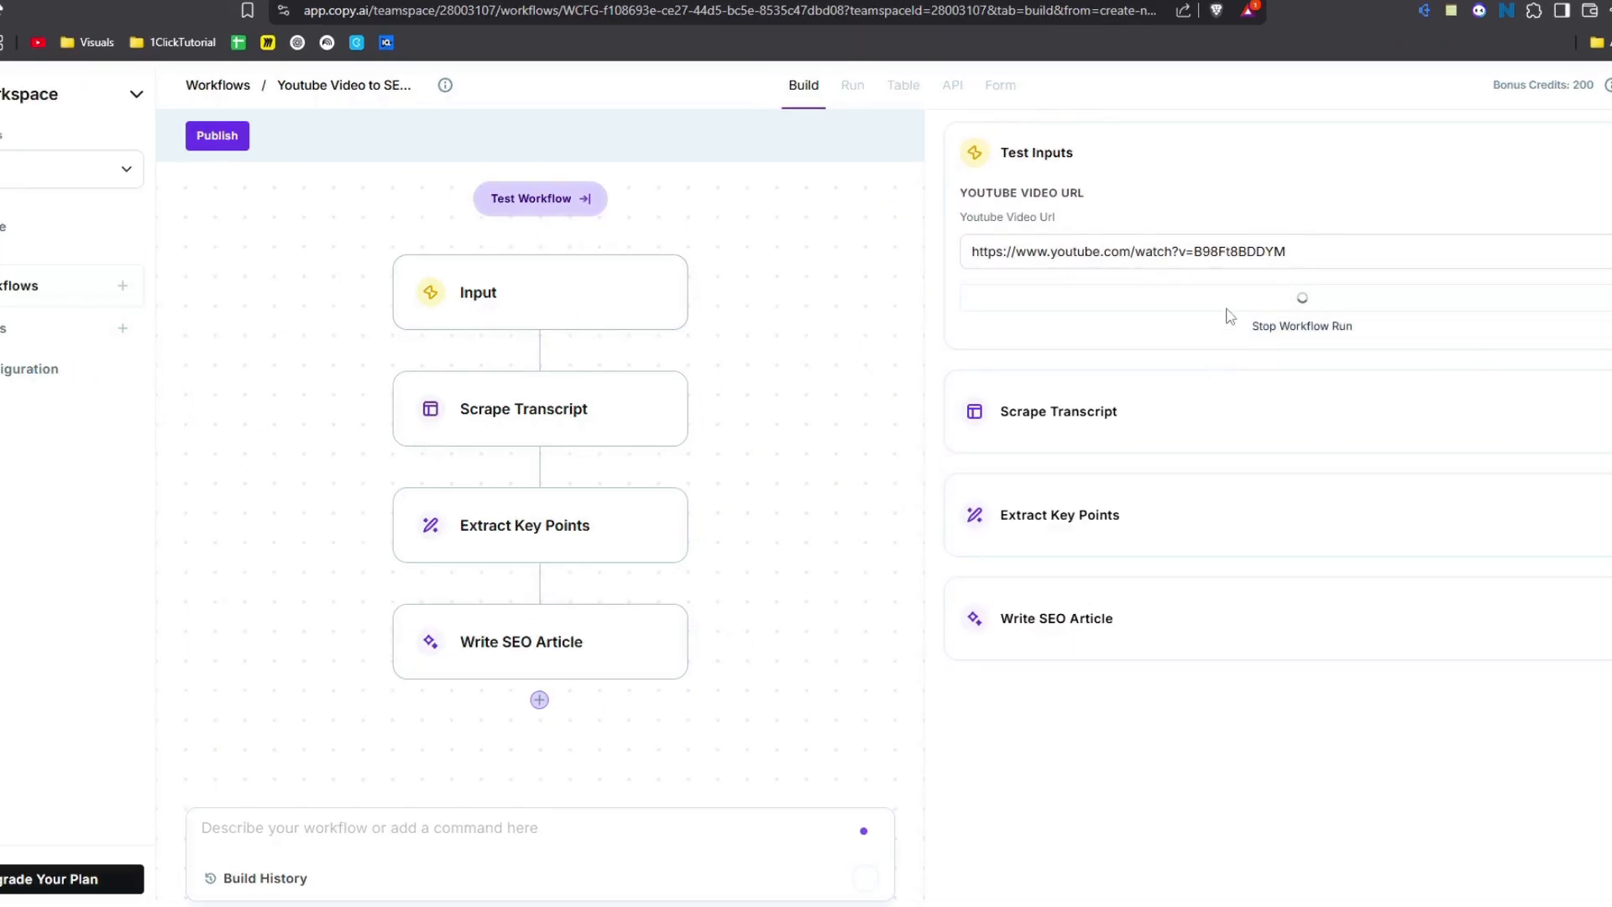
left_click(1301, 325)
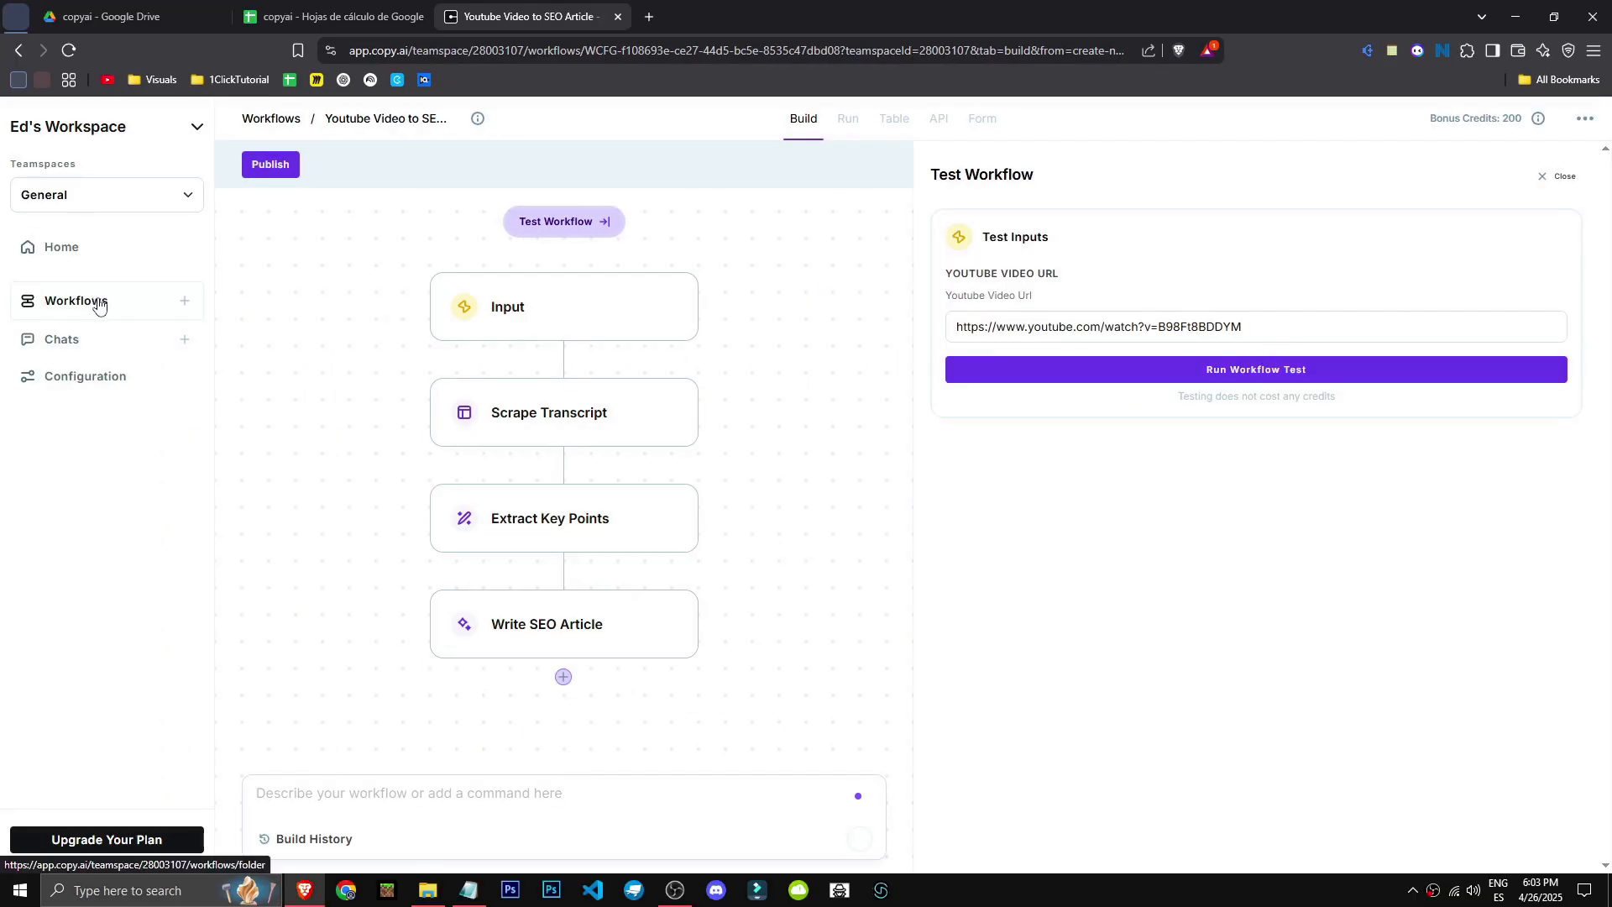
Step: Create a new workflow from the suggested prompt that scrapes a company url and summarizes the company's value propositions
left_click(98, 304)
left_click(1477, 118)
left_click(1537, 161)
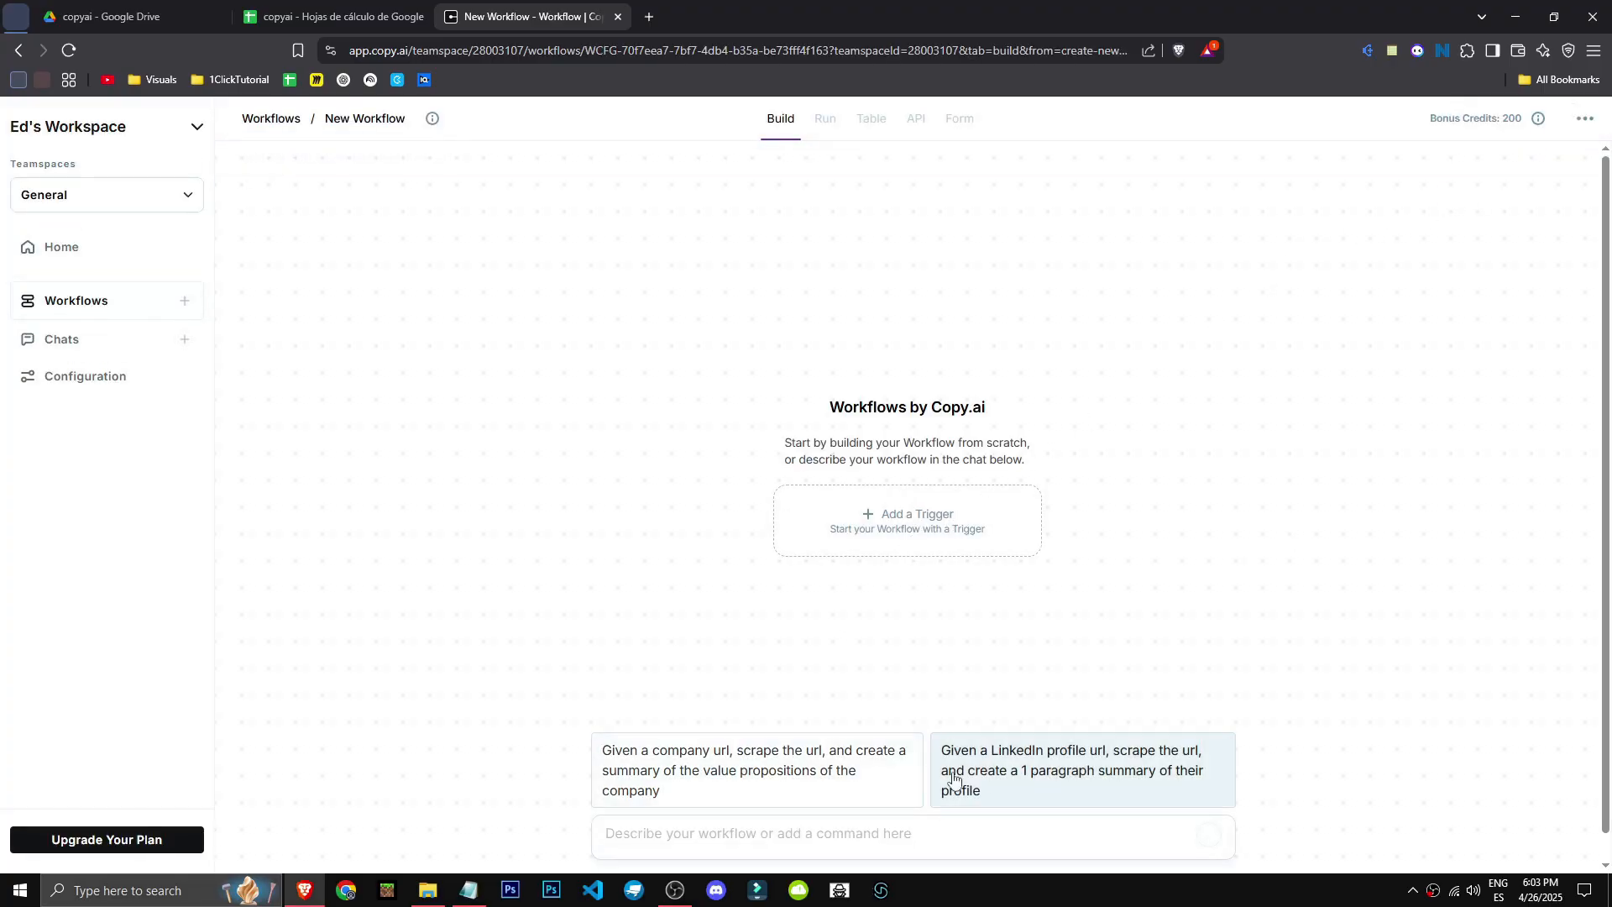
left_click(857, 778)
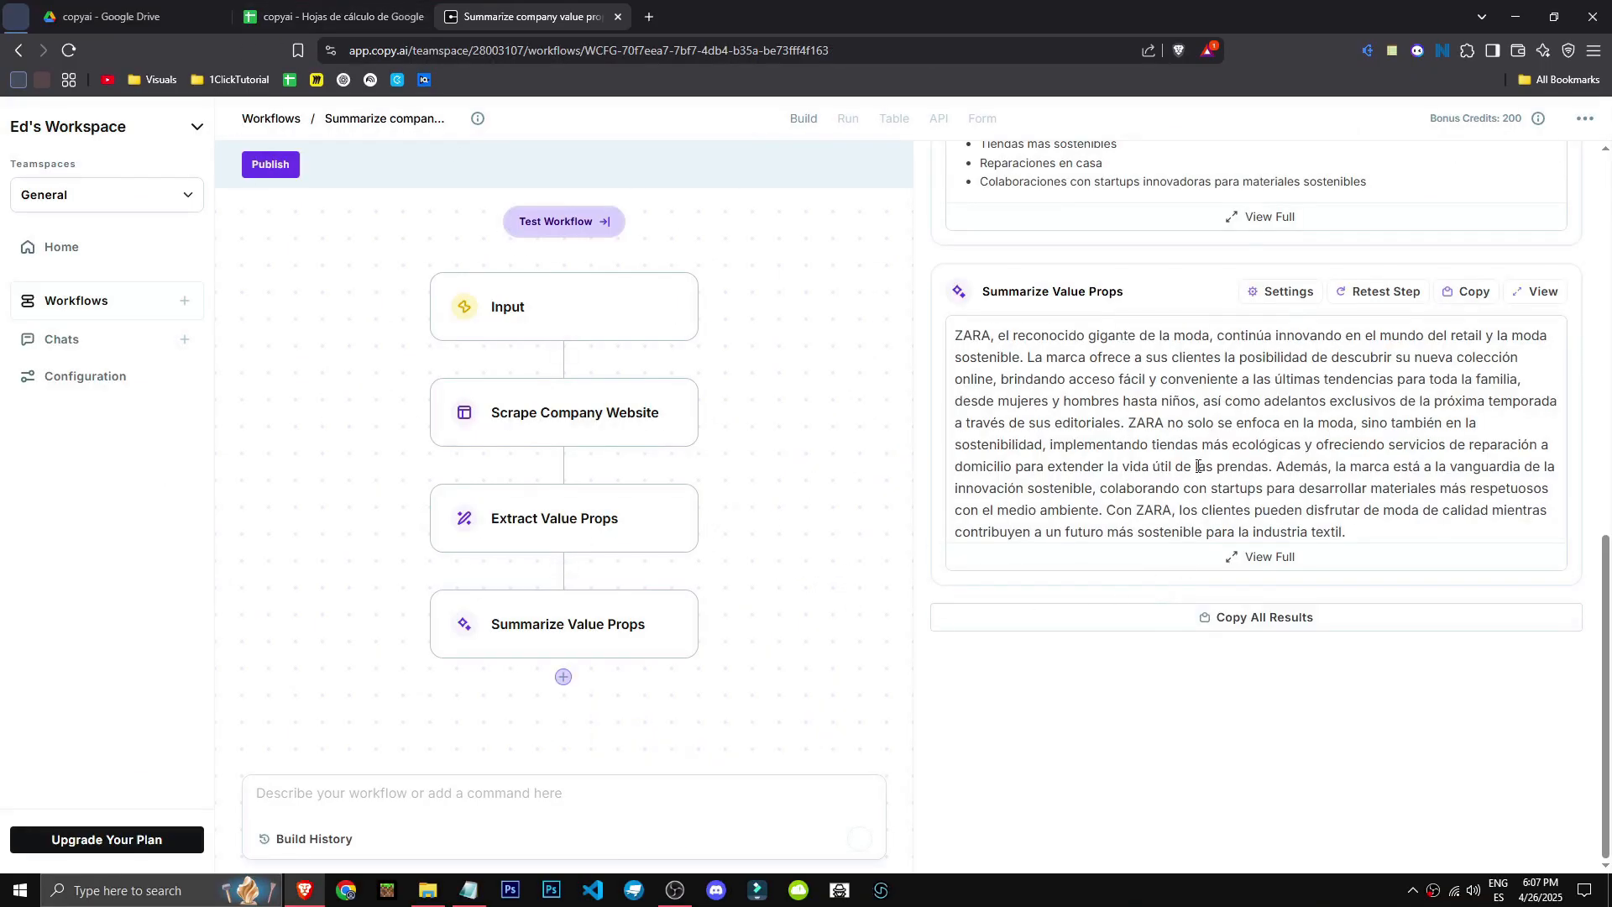
Step: Read the test results of the Extract Value Props and Summarize Value Props steps
scroll(1159, 467, "up", 3)
left_click_drag(956, 502, 1400, 724)
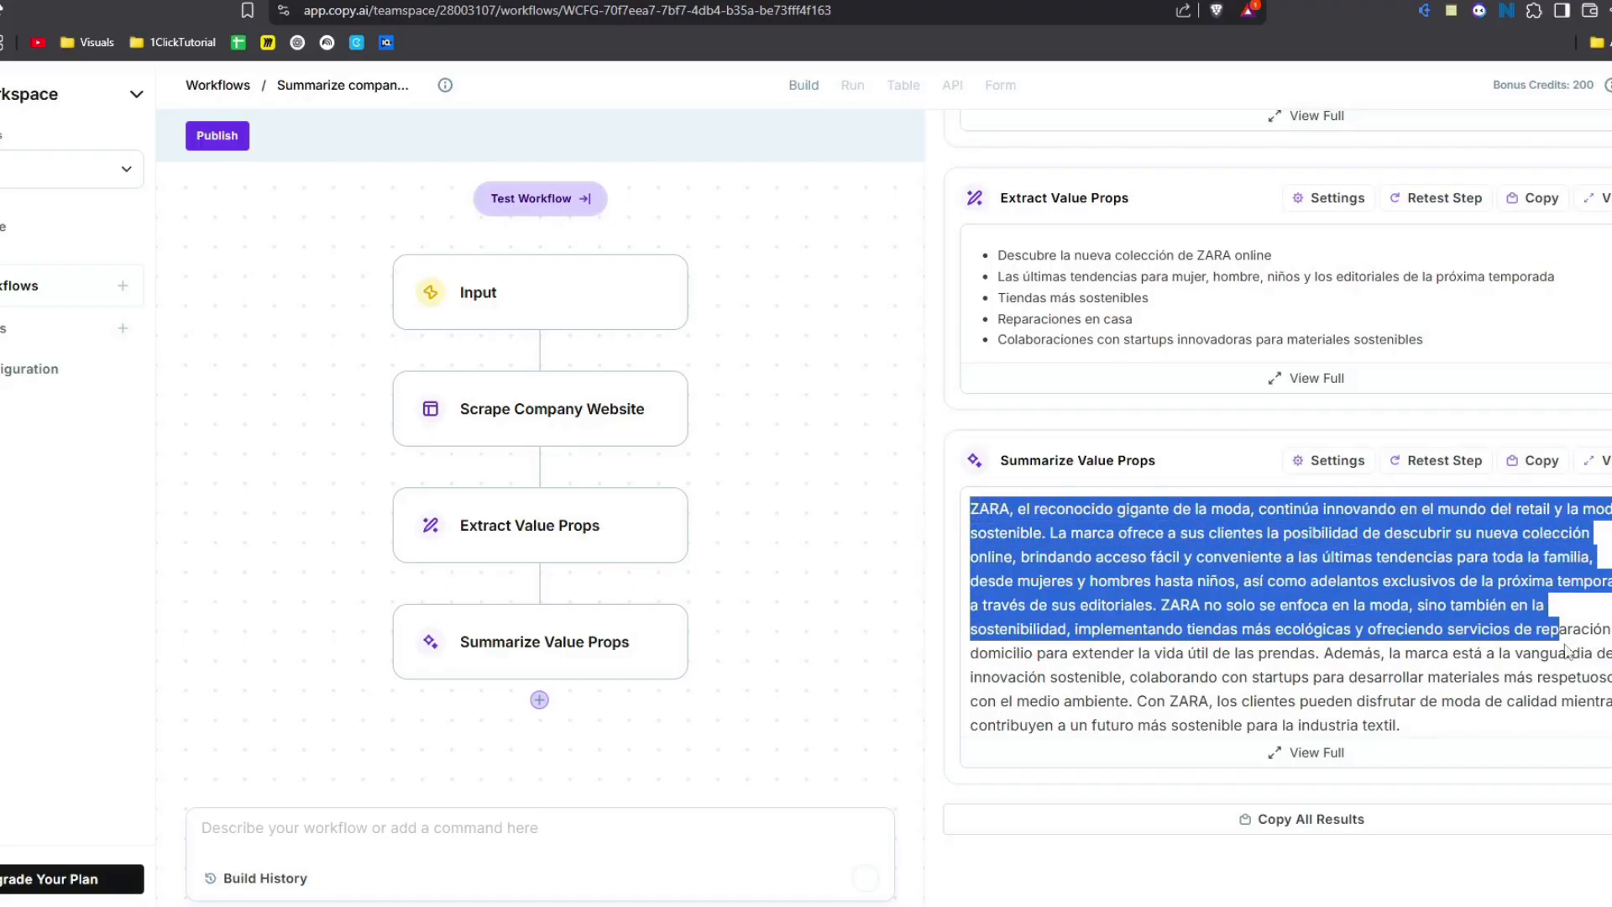
left_click(1494, 556)
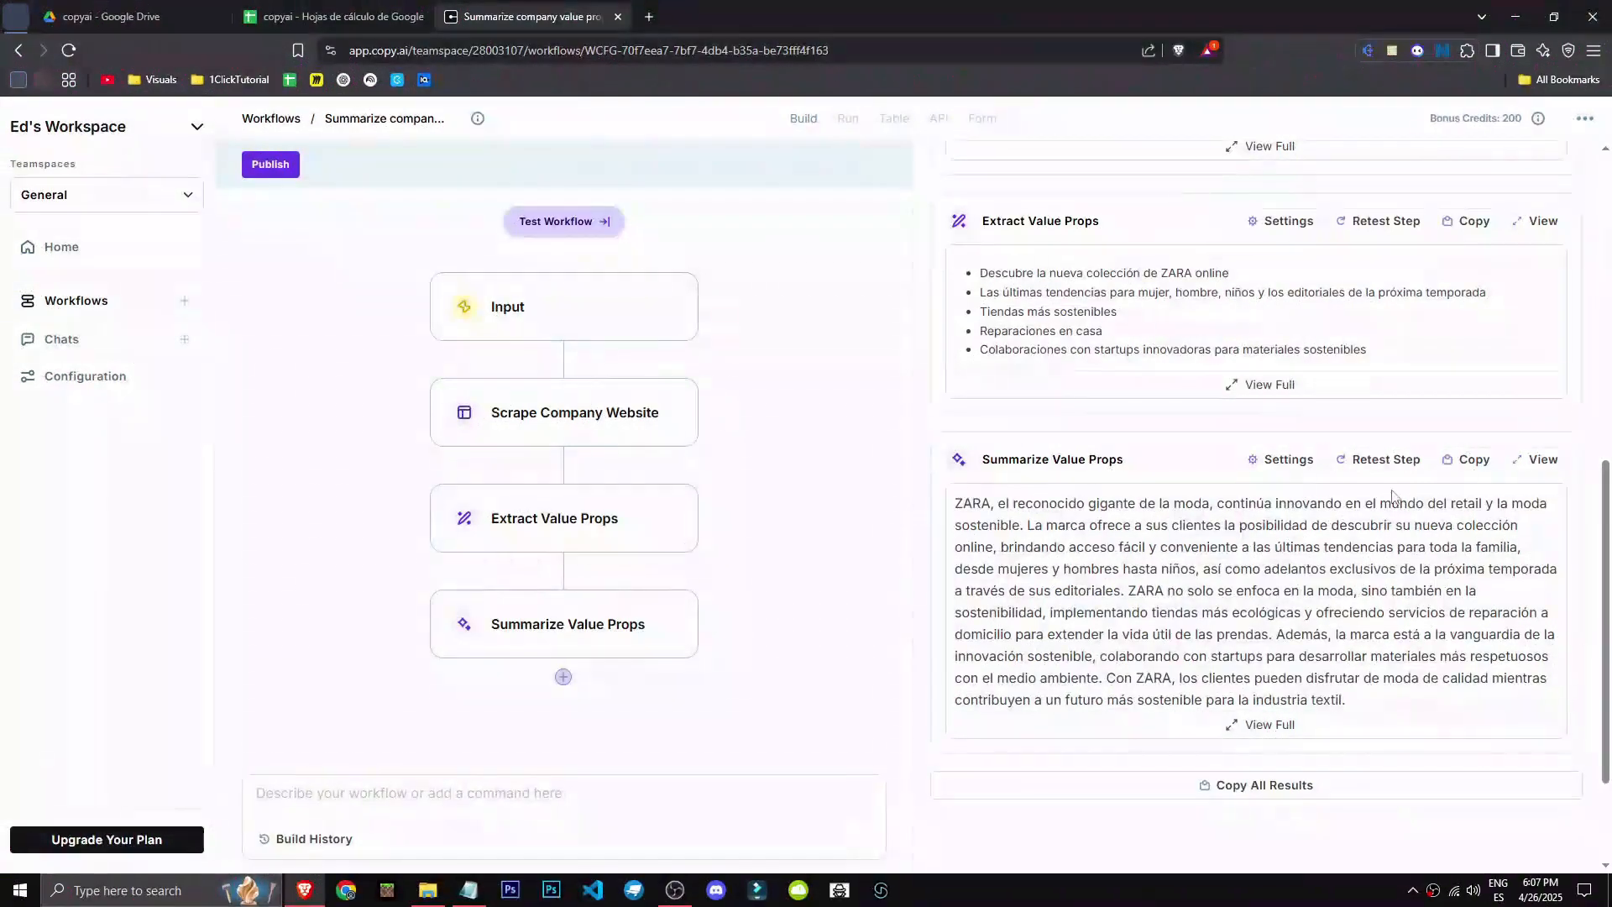
Step: Return to the workflows list and create another blank workflow
left_click(95, 304)
left_click(1508, 124)
left_click(1535, 159)
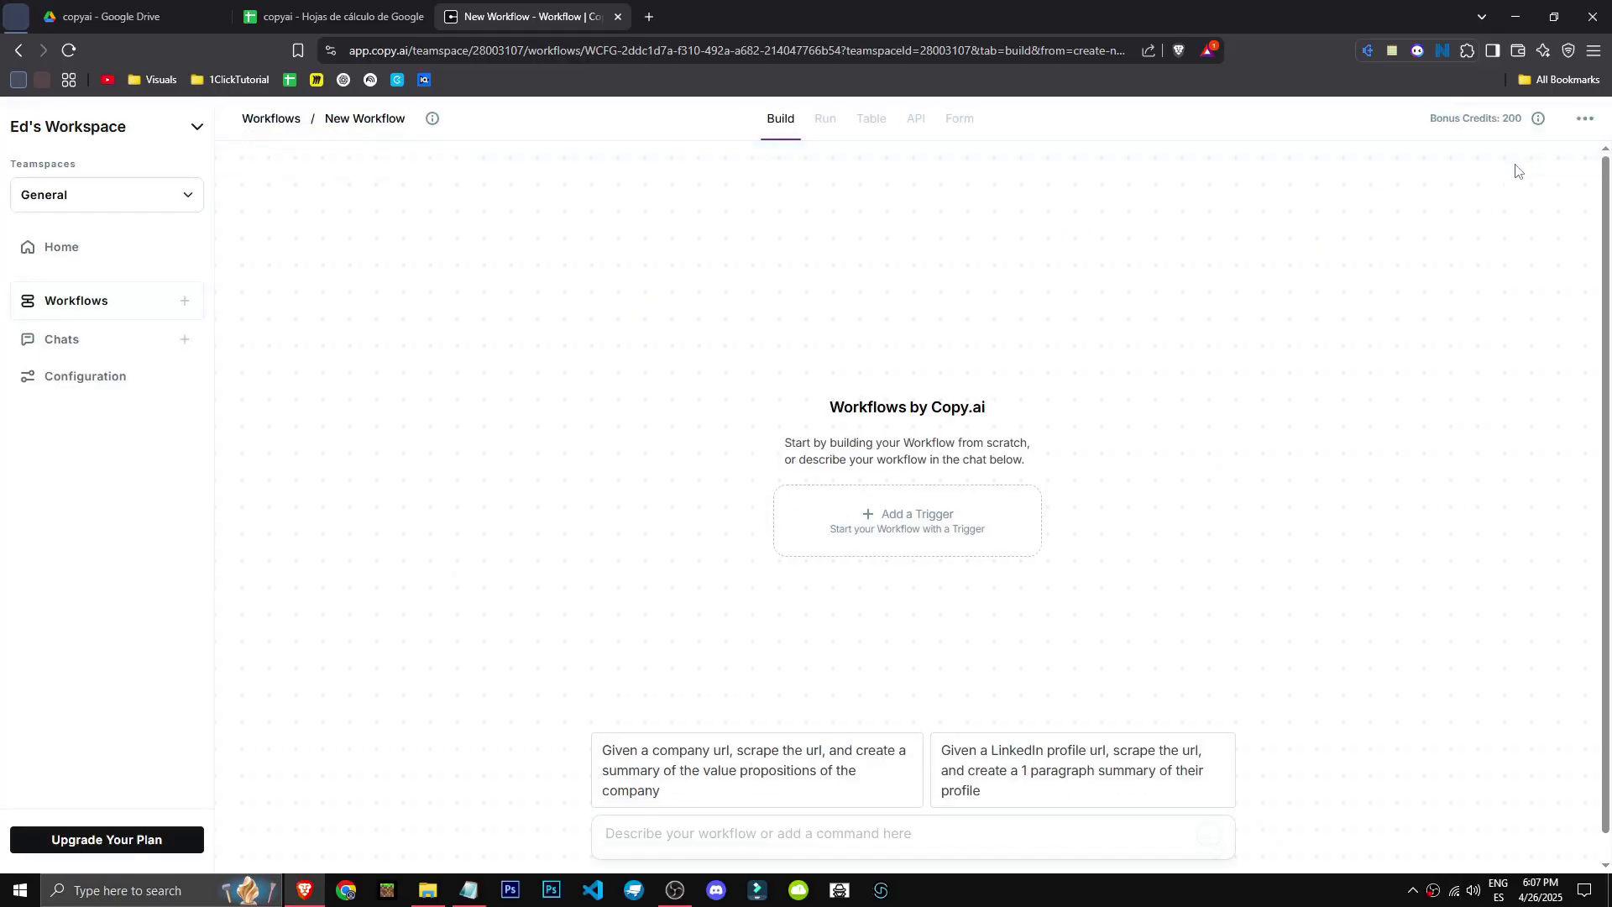
Step: Look through the available triggers and add the Manual Input trigger to the workflow
left_click(856, 527)
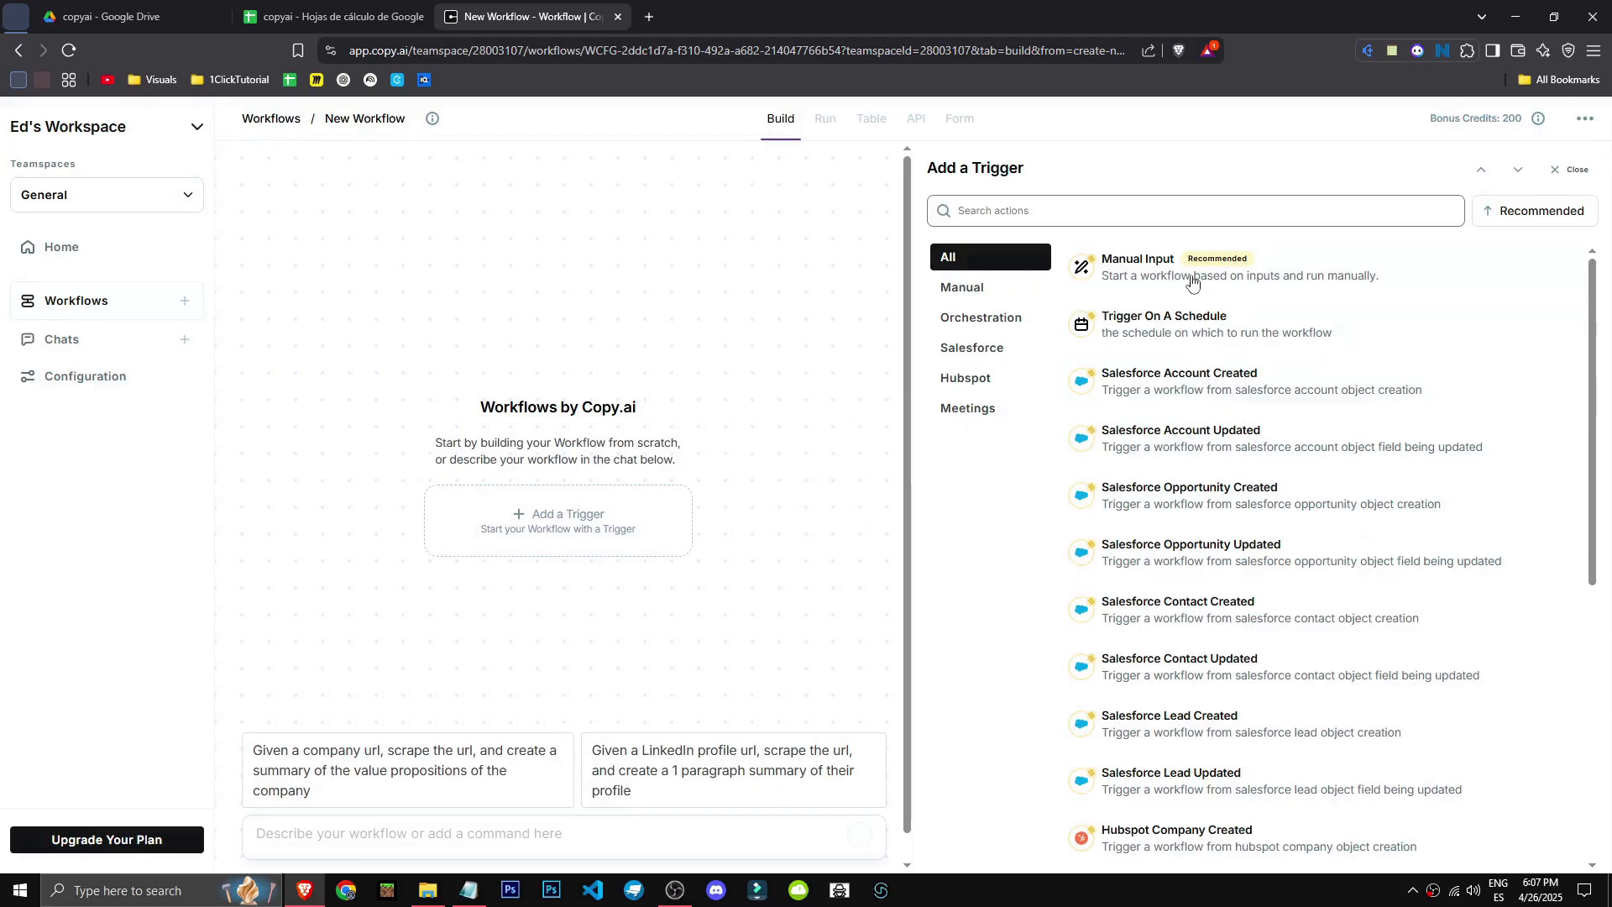
scroll(1273, 355, "down", 4)
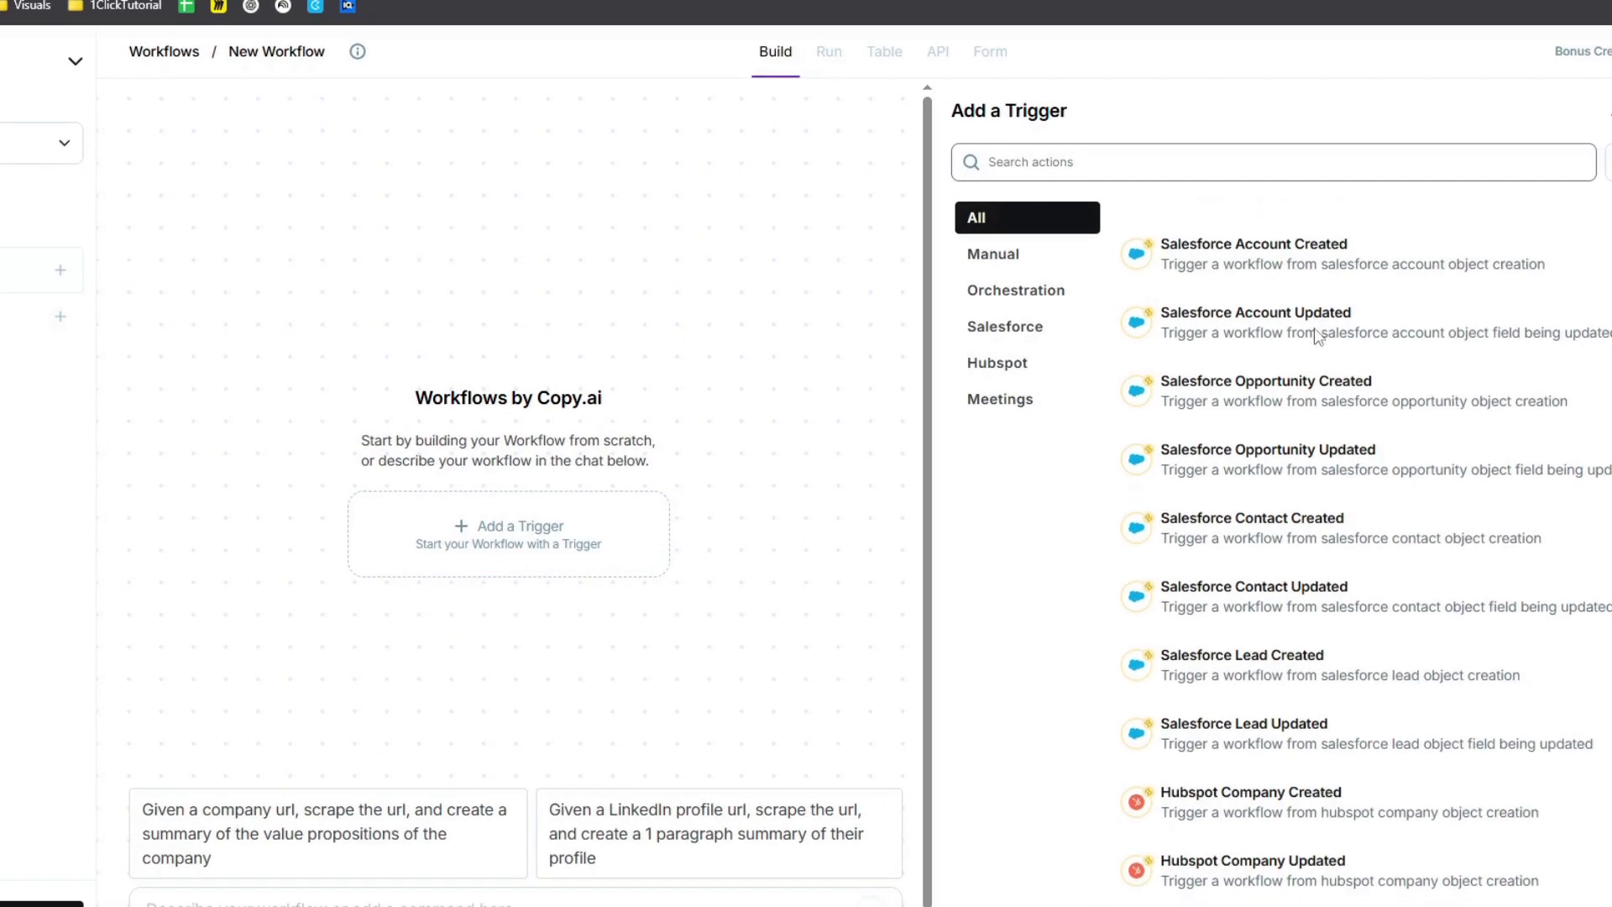
scroll(1352, 320, "up", 4)
scroll(1457, 666, "down", 8)
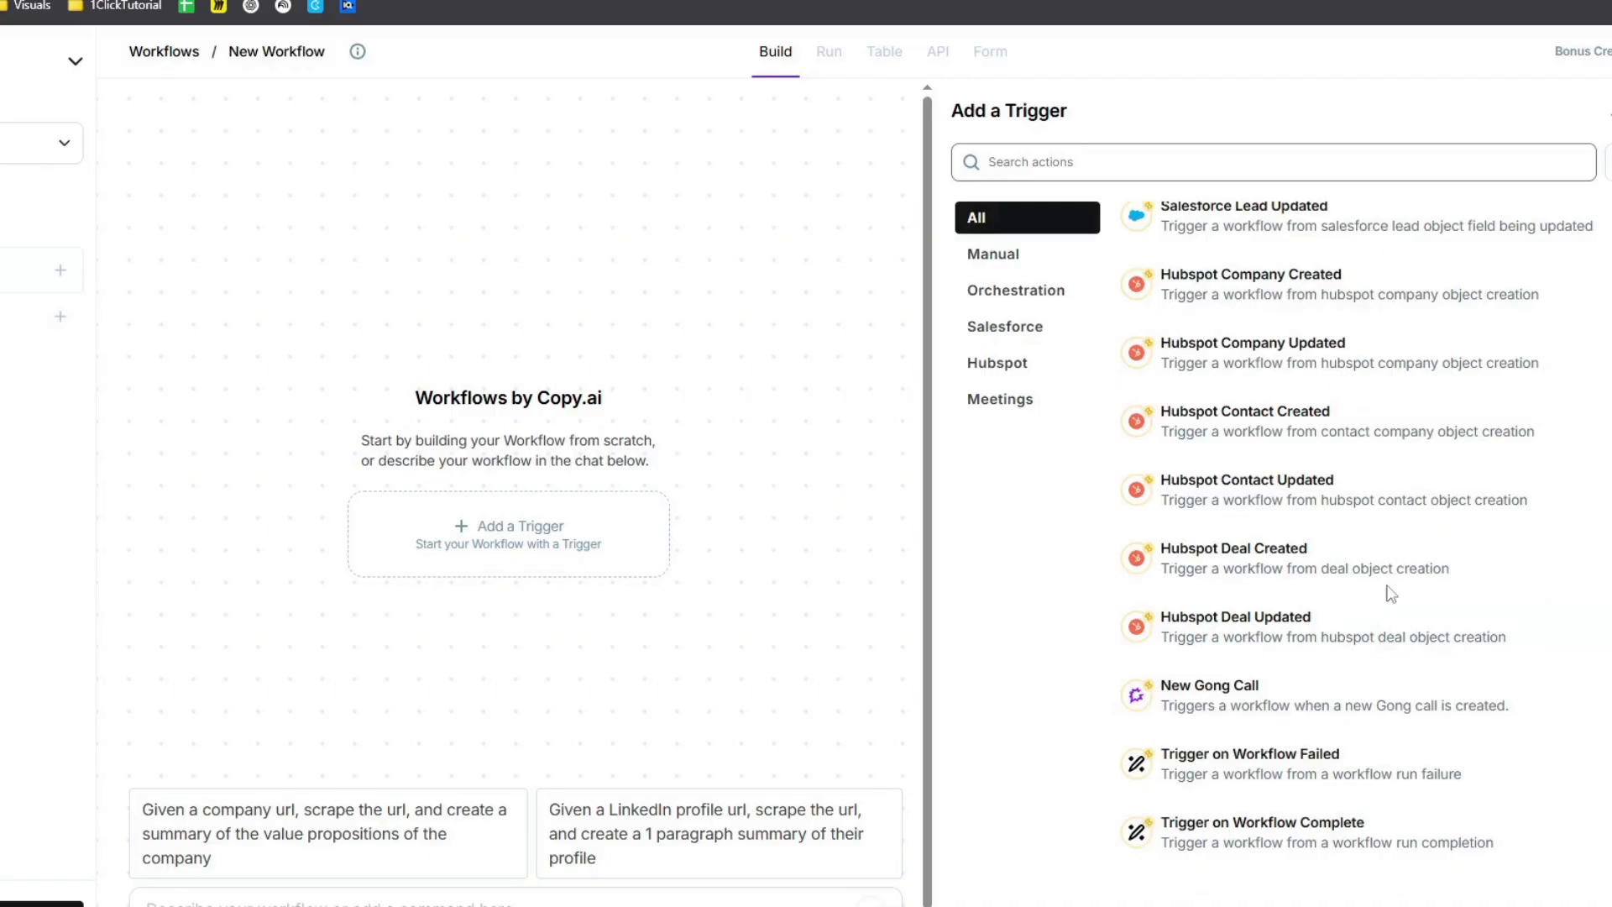
scroll(1276, 501, "up", 8)
left_click(1238, 264)
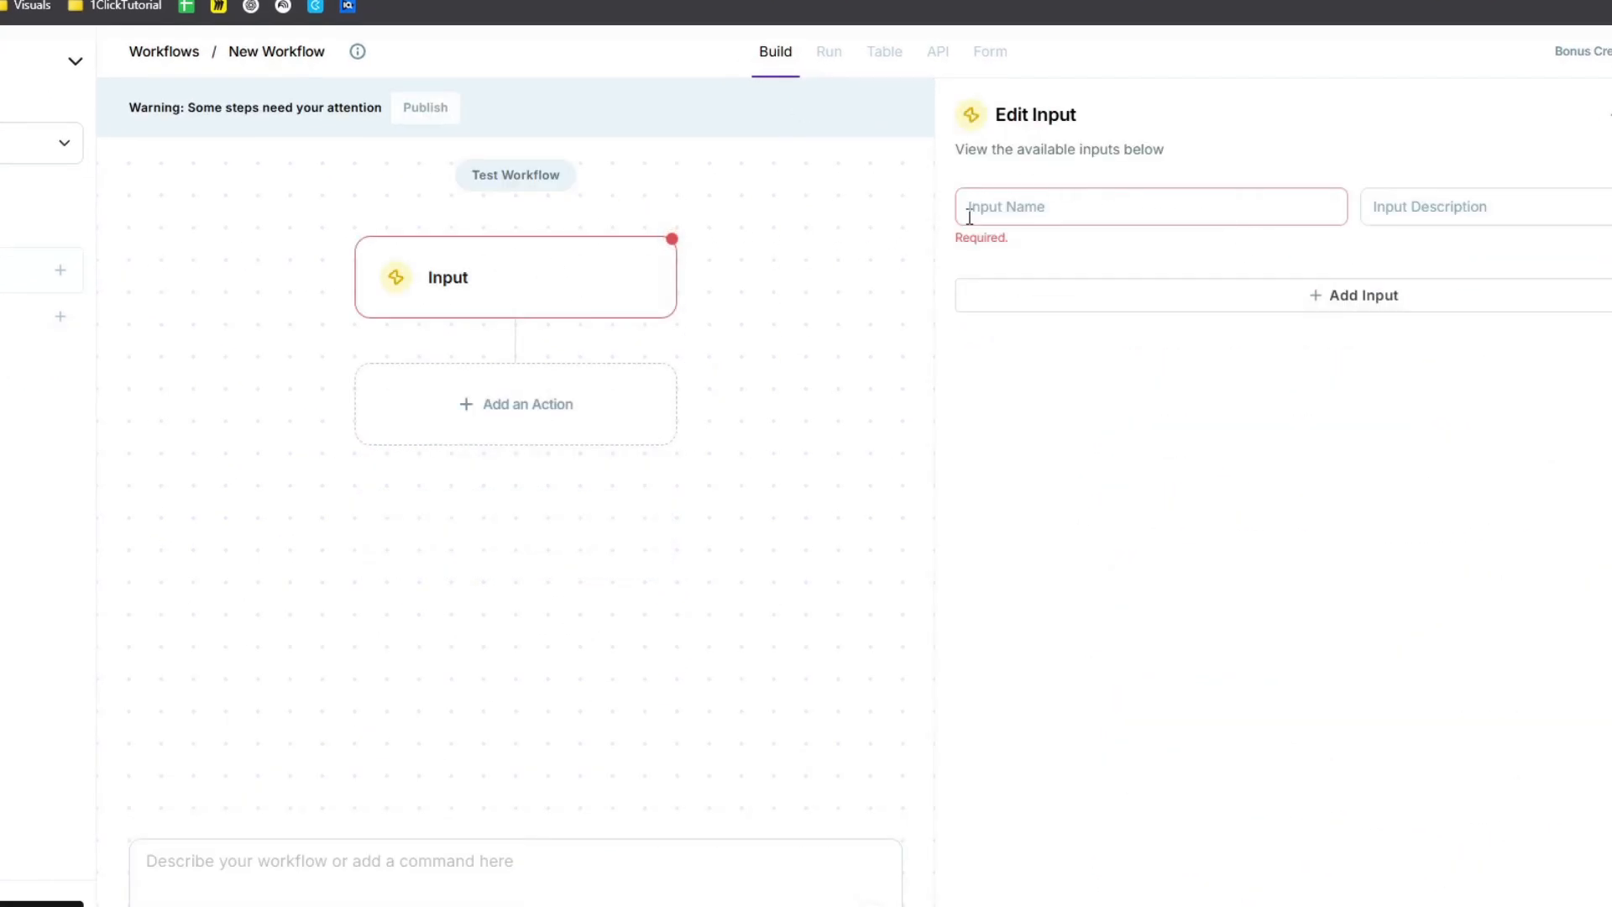
Step: Look through the available actions and choose Scrape Webpage as the action following the input
left_click(590, 428)
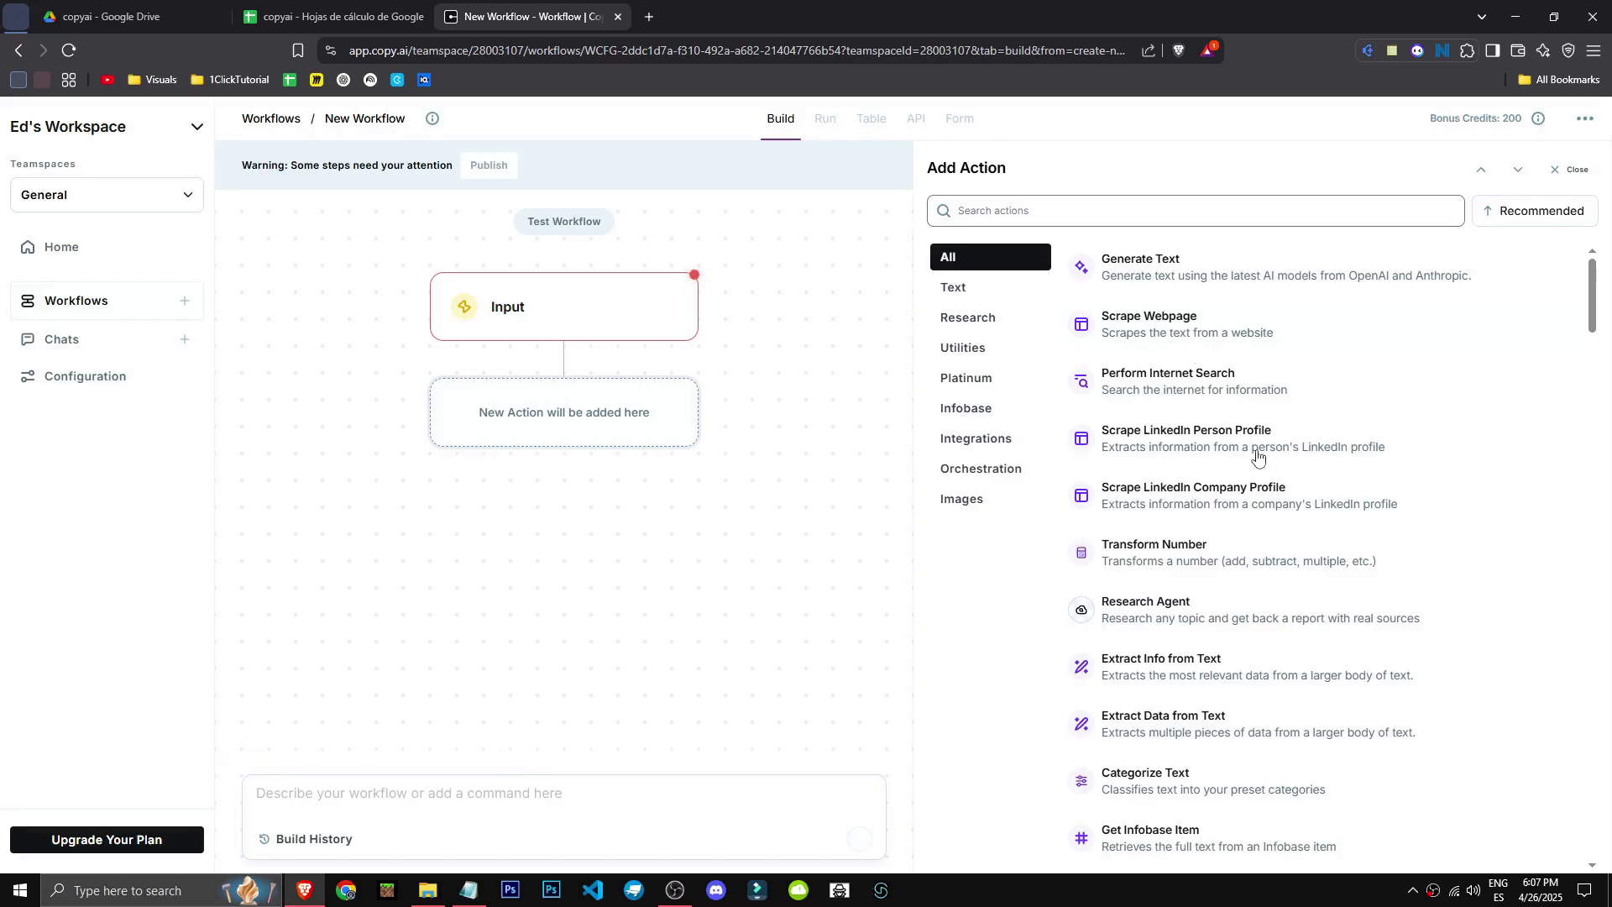
scroll(1259, 579, "down", 15)
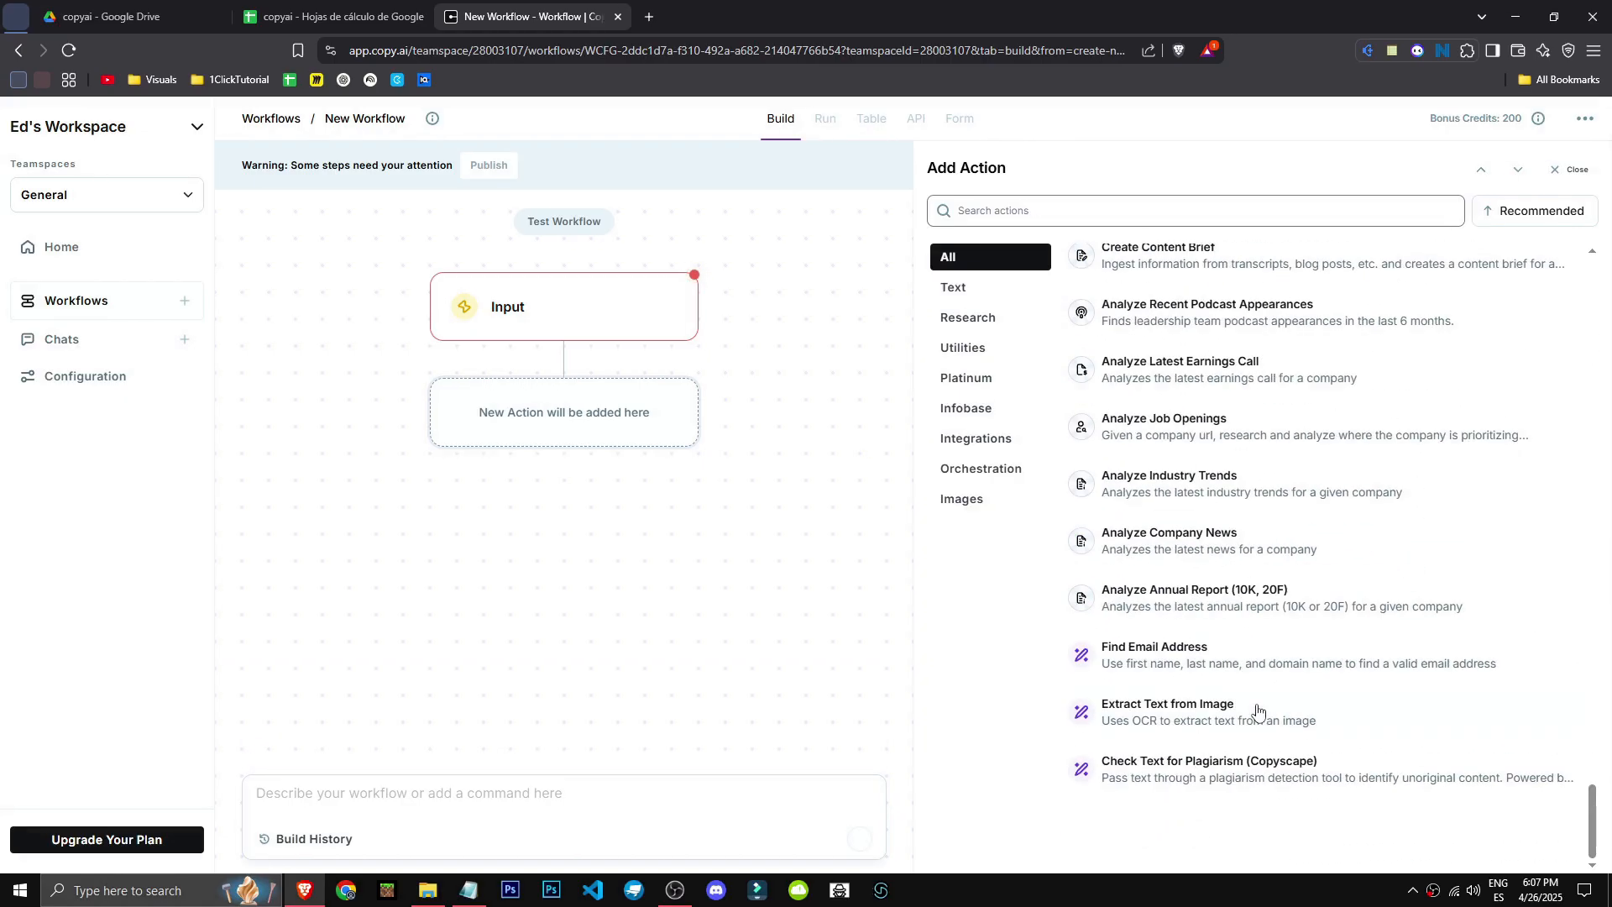
scroll(1114, 437, "up", 6)
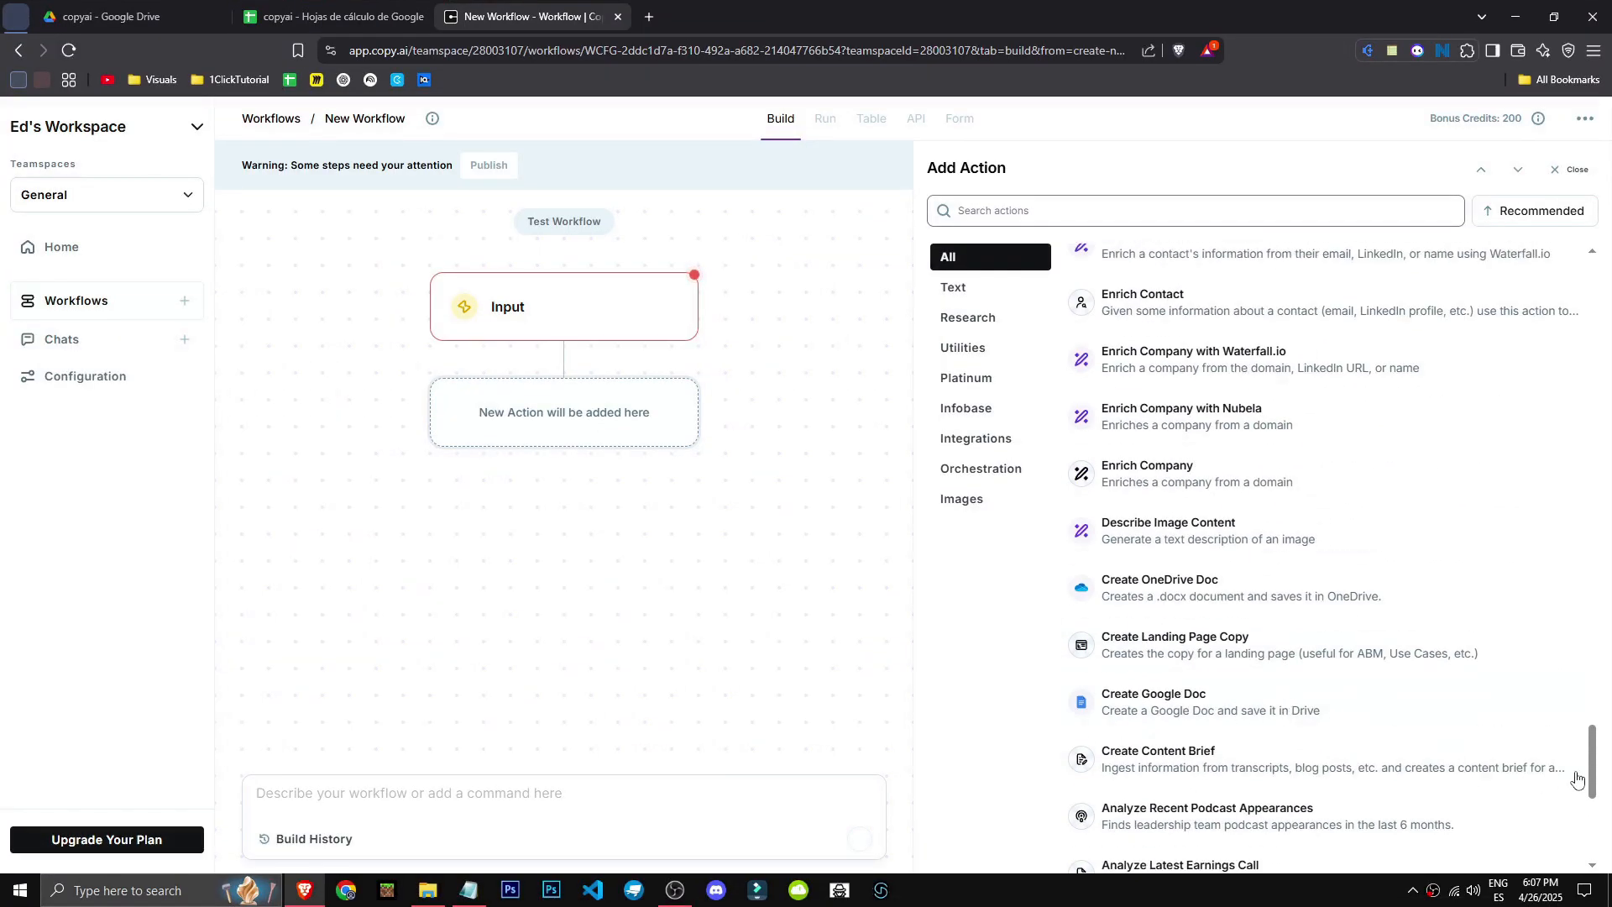
left_click_drag(1592, 735, 1499, 228)
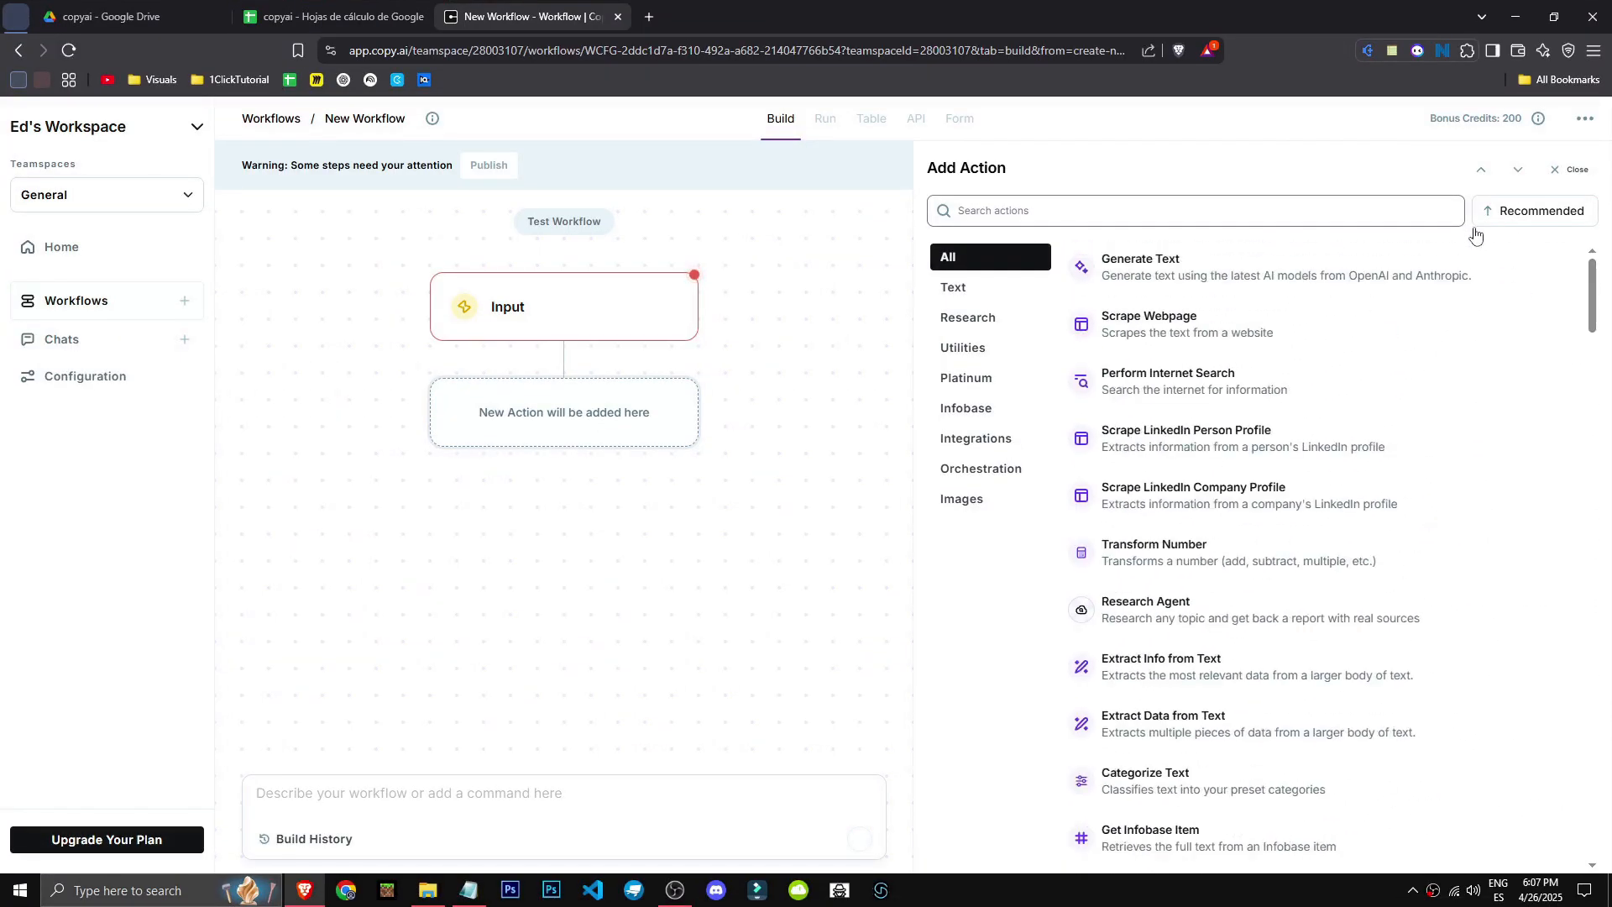
left_click(1204, 329)
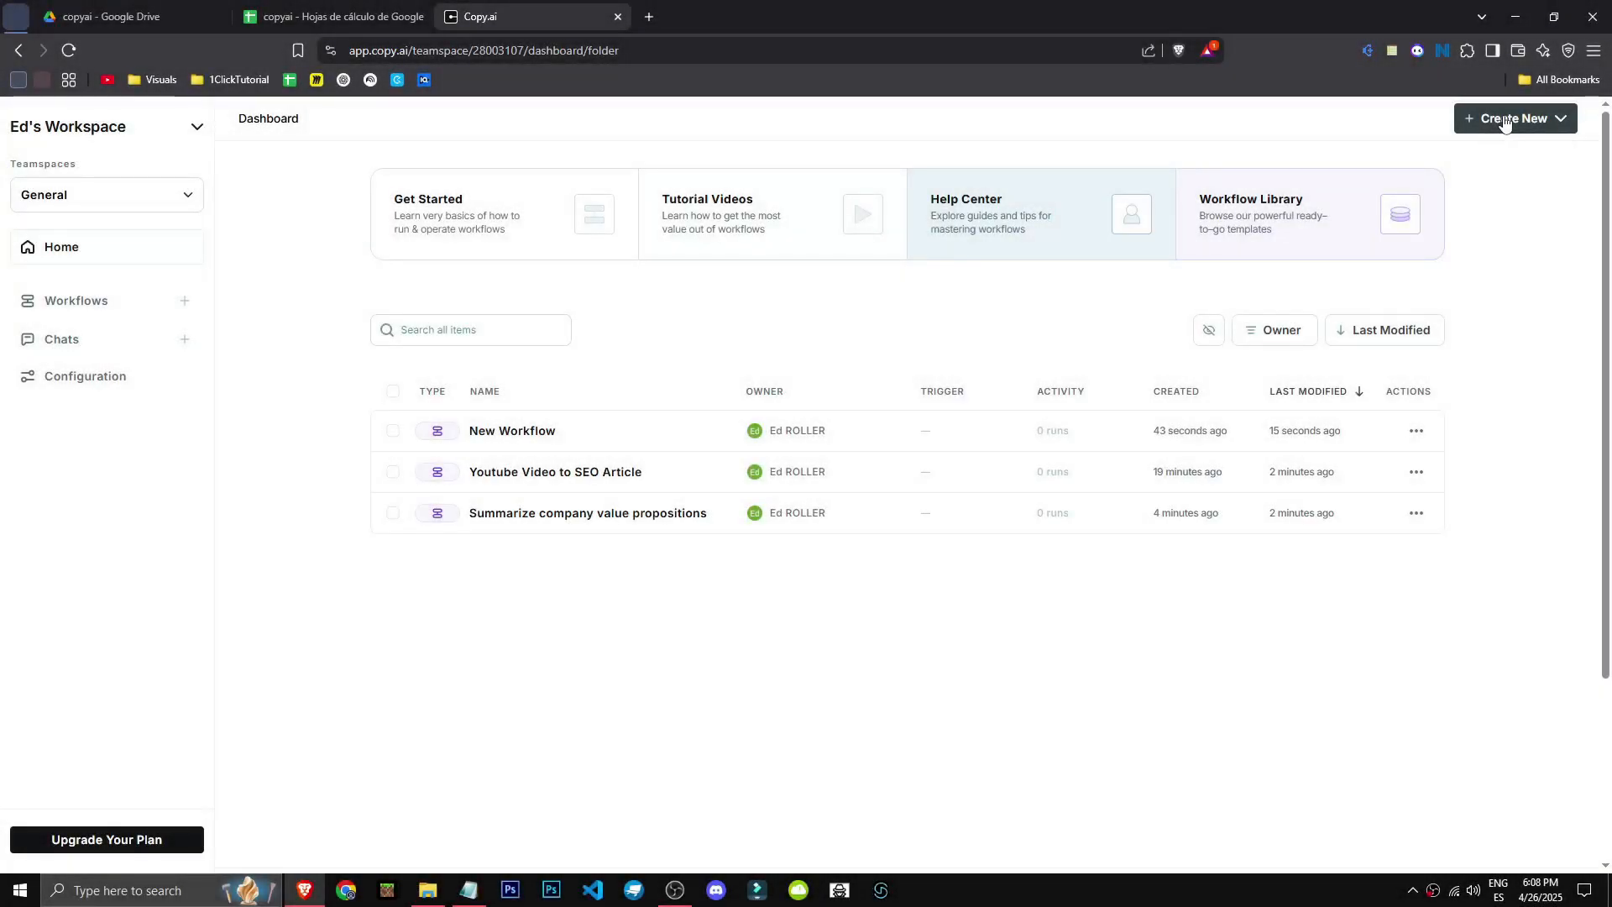
Step: Create a new chat and read its Real-Time Search and Long Form Content example prompts
left_click(1503, 123)
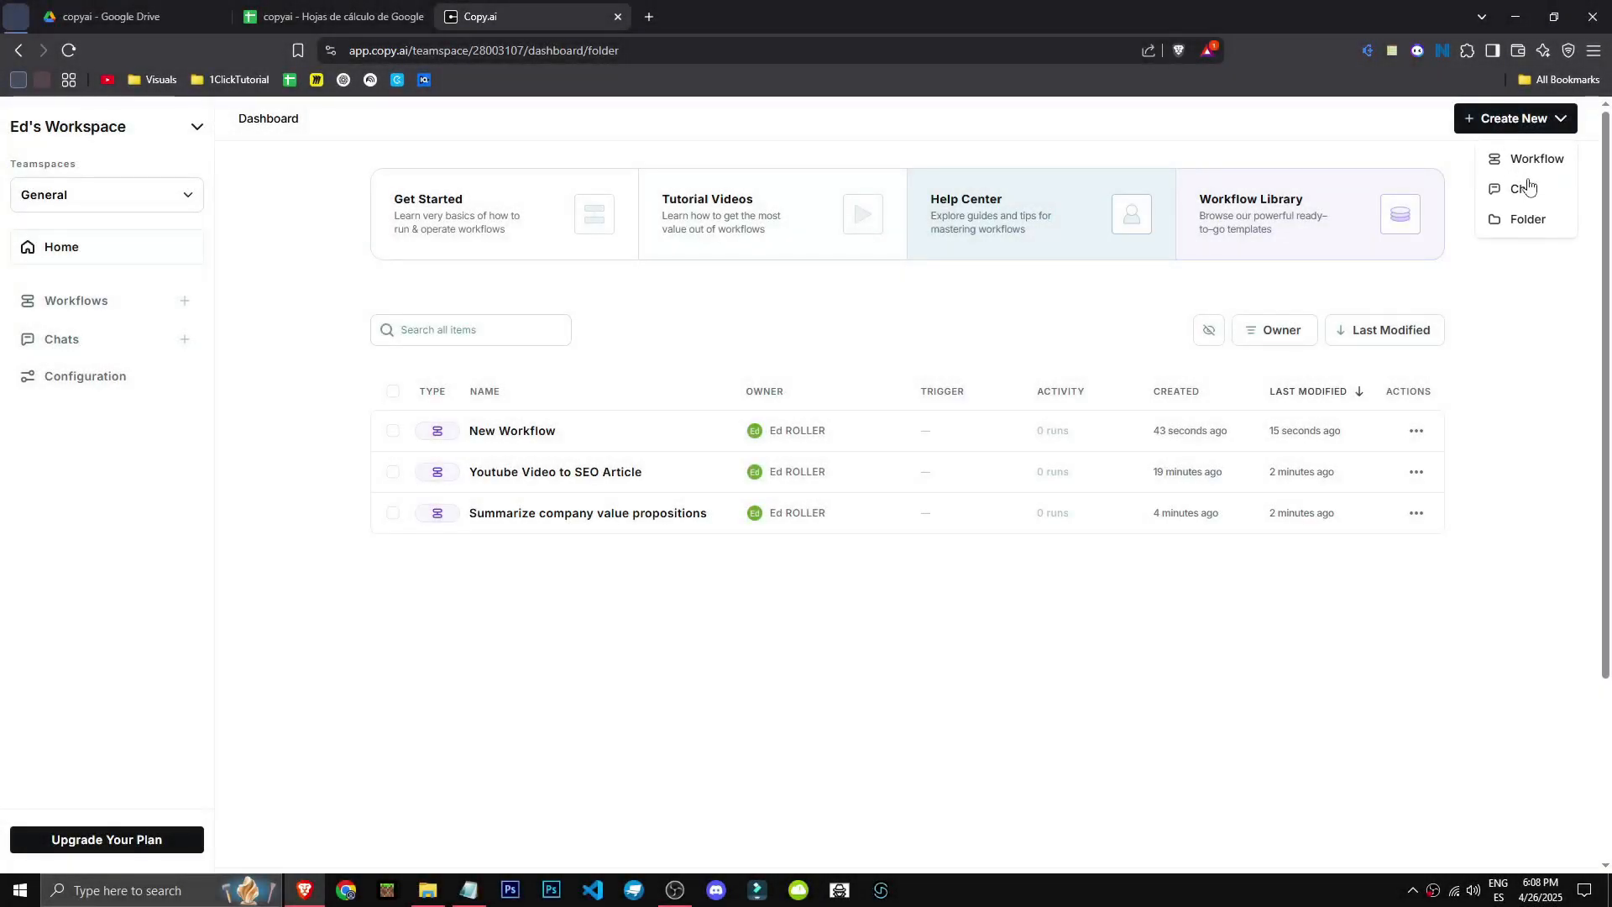
left_click(1526, 190)
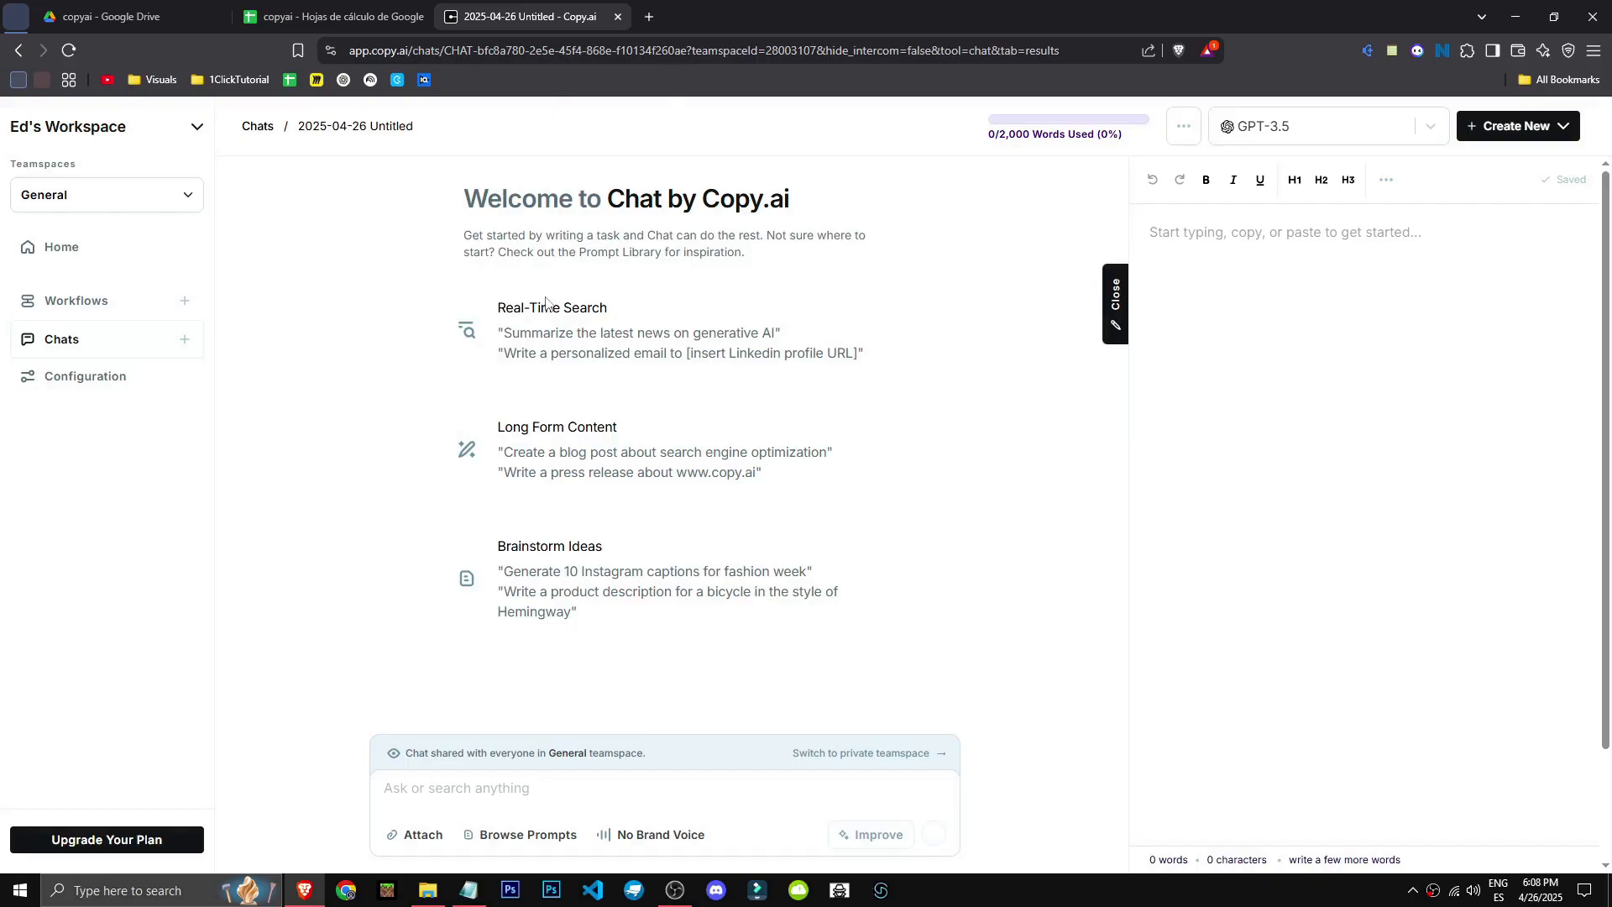
left_click_drag(484, 309, 580, 371)
left_click(460, 390)
left_click_drag(497, 338, 843, 352)
left_click(319, 324)
left_click_drag(489, 427, 786, 475)
left_click(265, 401)
left_click(710, 785)
type("create a seo optimized blog")
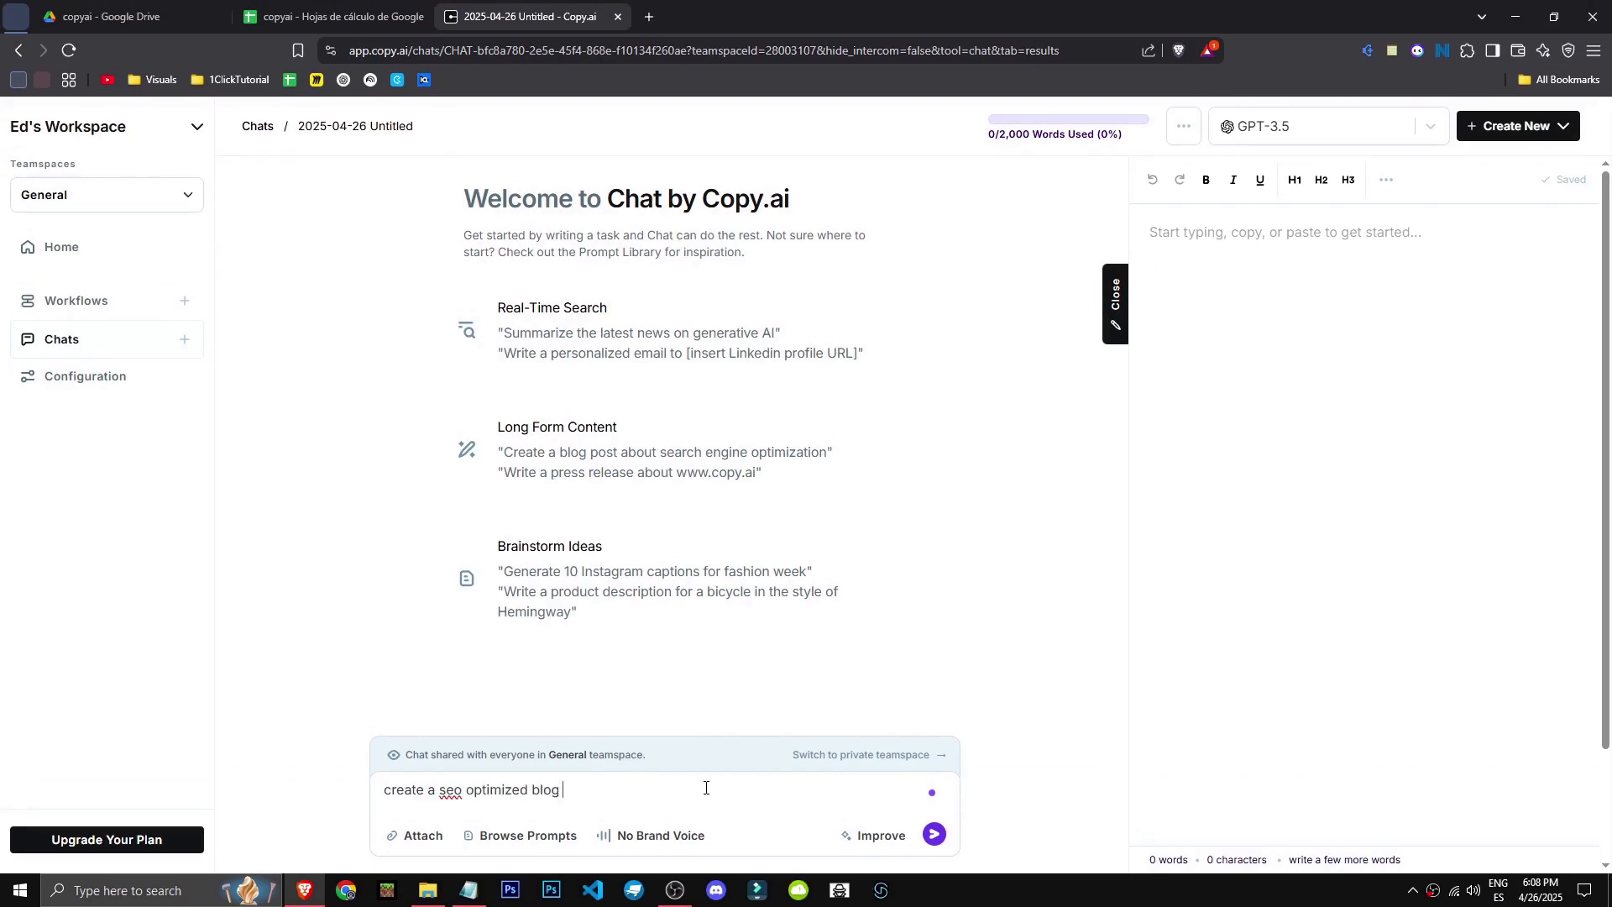
type(" post about")
type("https://www.youtube.com/watch?v=B98Ft8BDDYM")
key("Return")
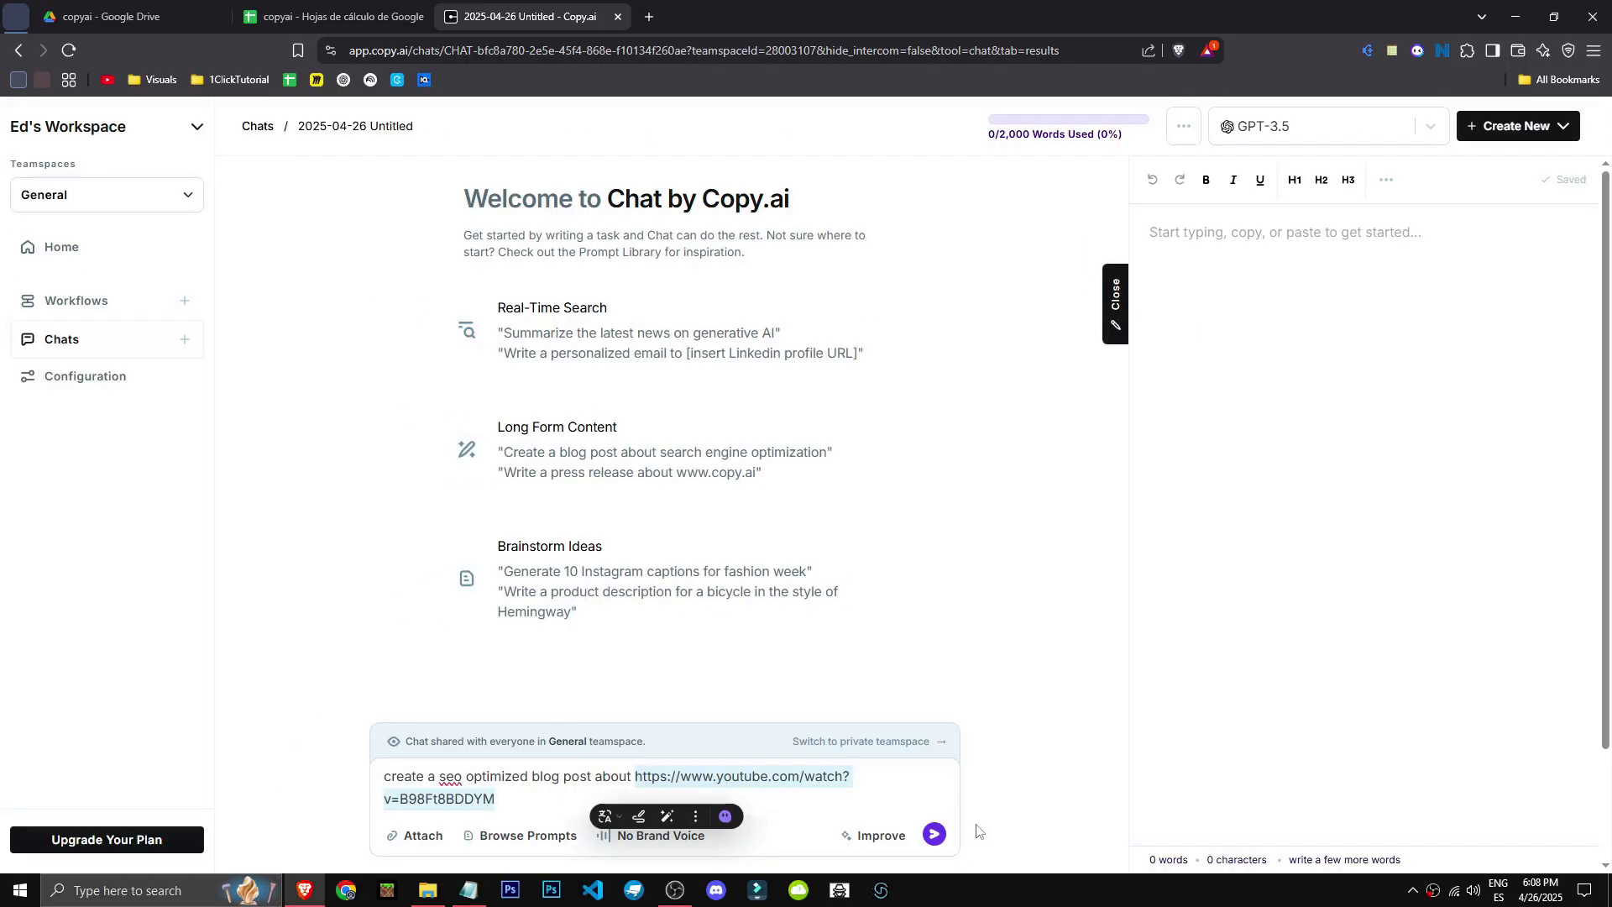
Step: Check the available AI models, keep GPT-3.5, and send the blog post prompt
left_click(1349, 133)
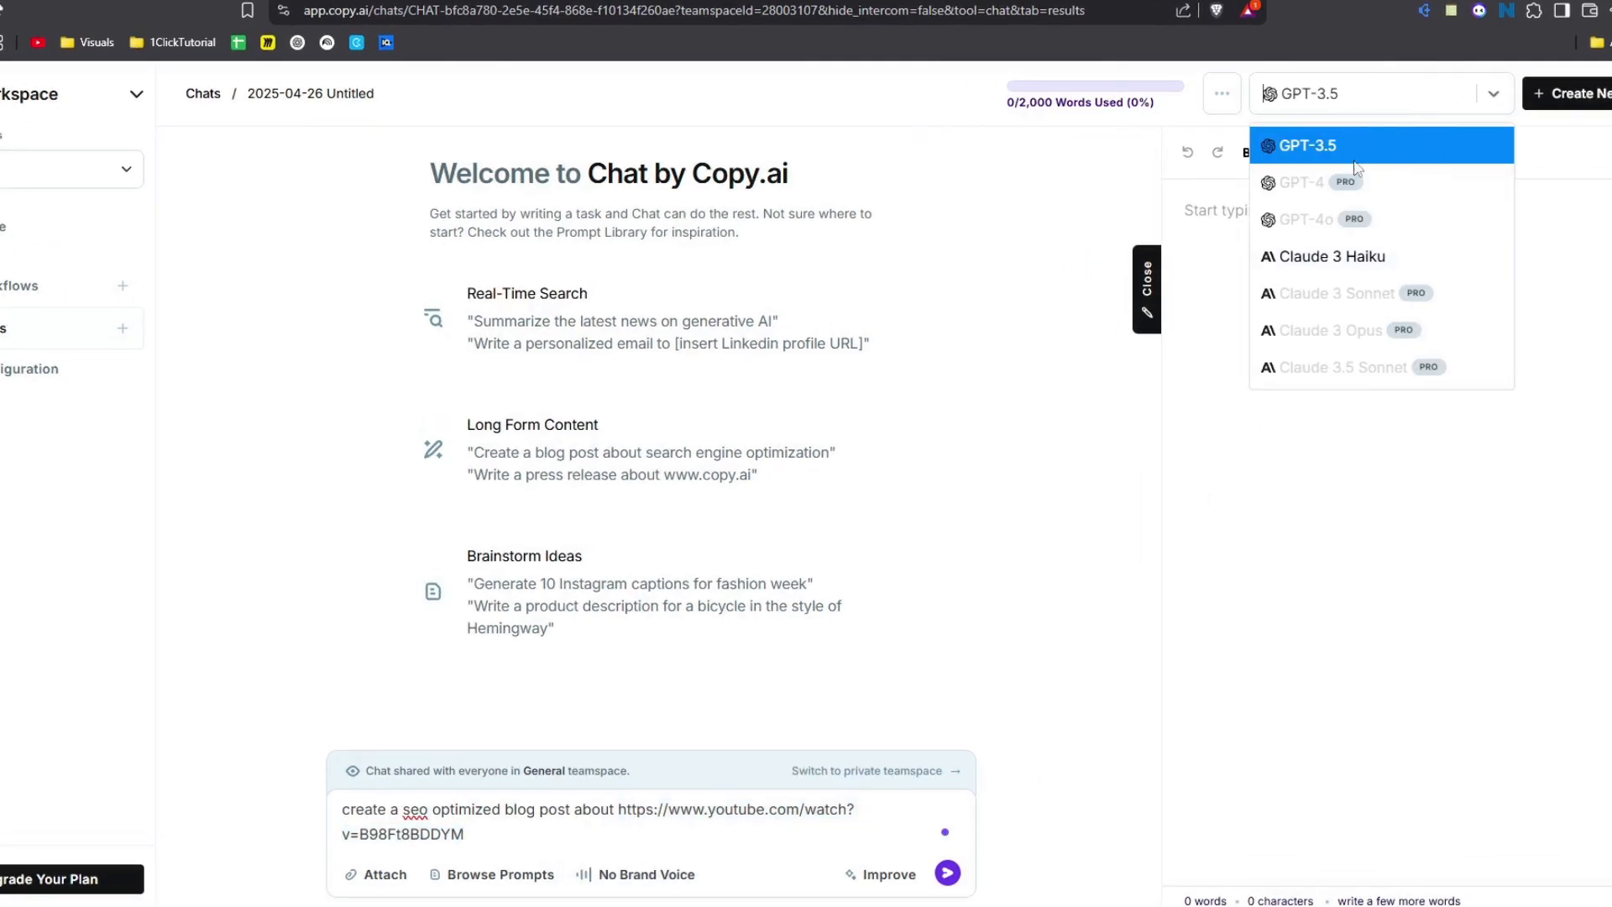
left_click(1416, 604)
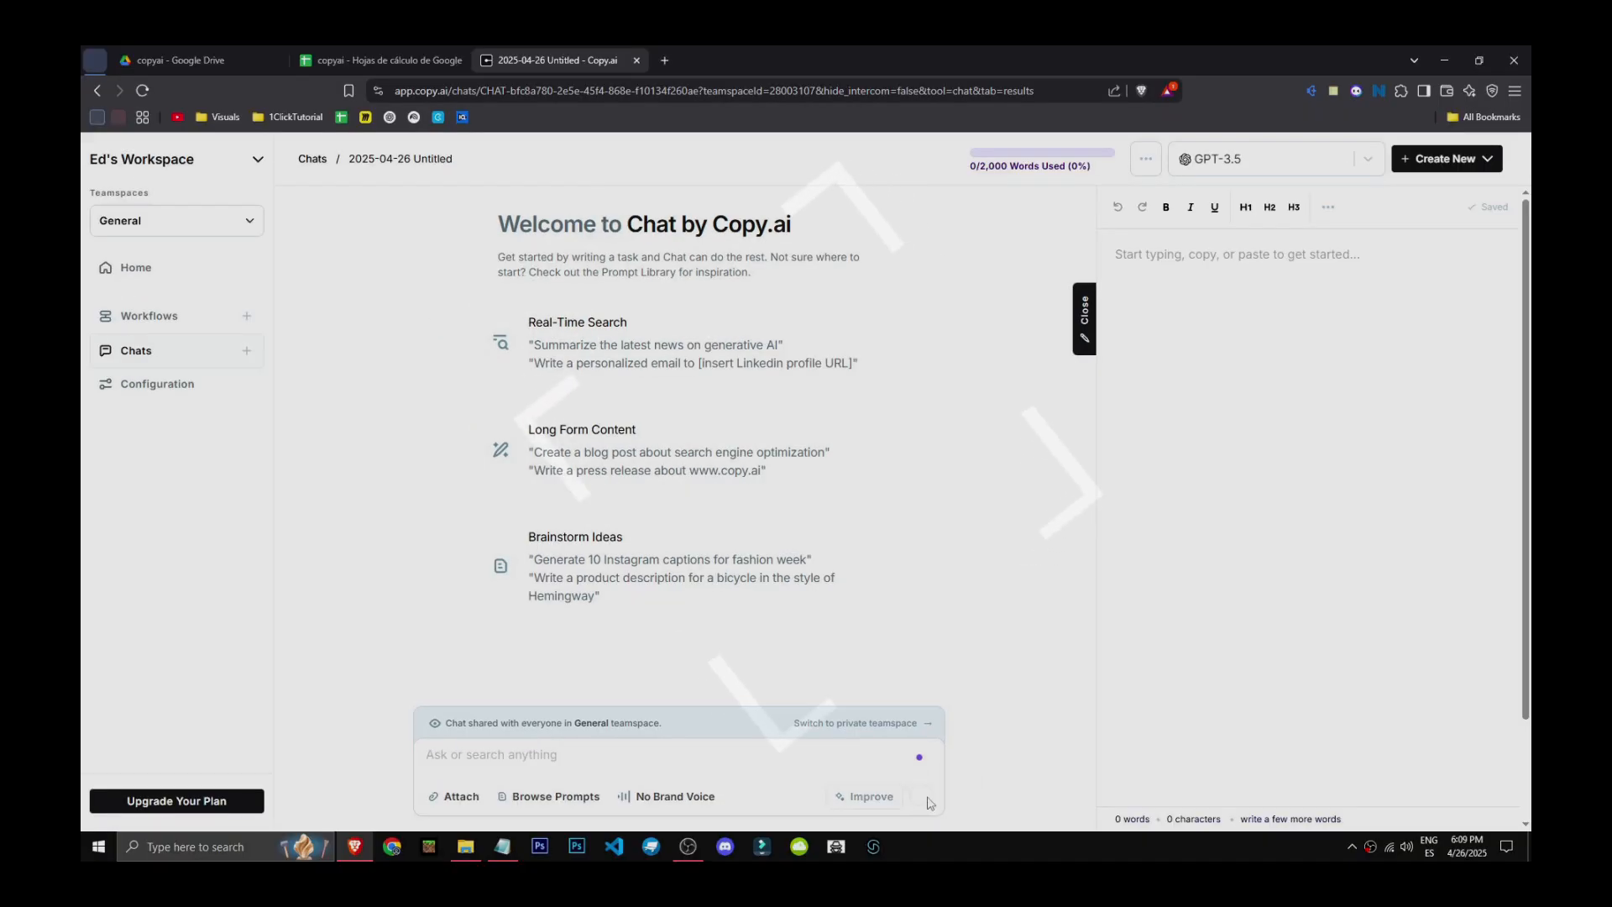
key("Return")
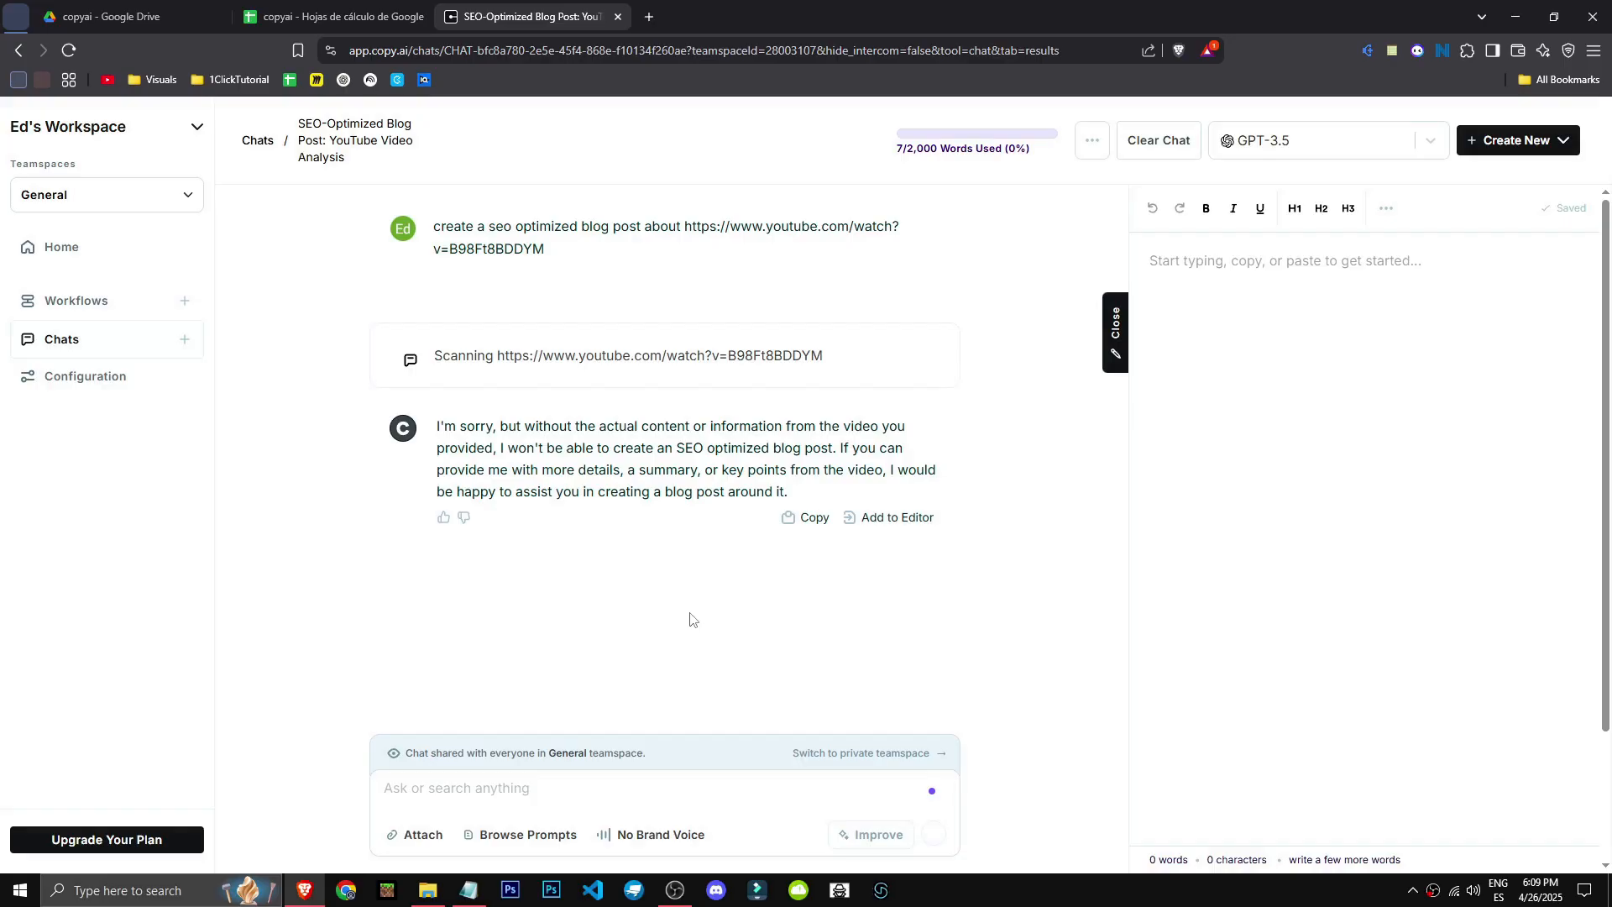
key("ctrl+t")
type("https://www.youtube.com/watch?v=B98Ft8BDDYM")
key("Return")
left_click(529, 300)
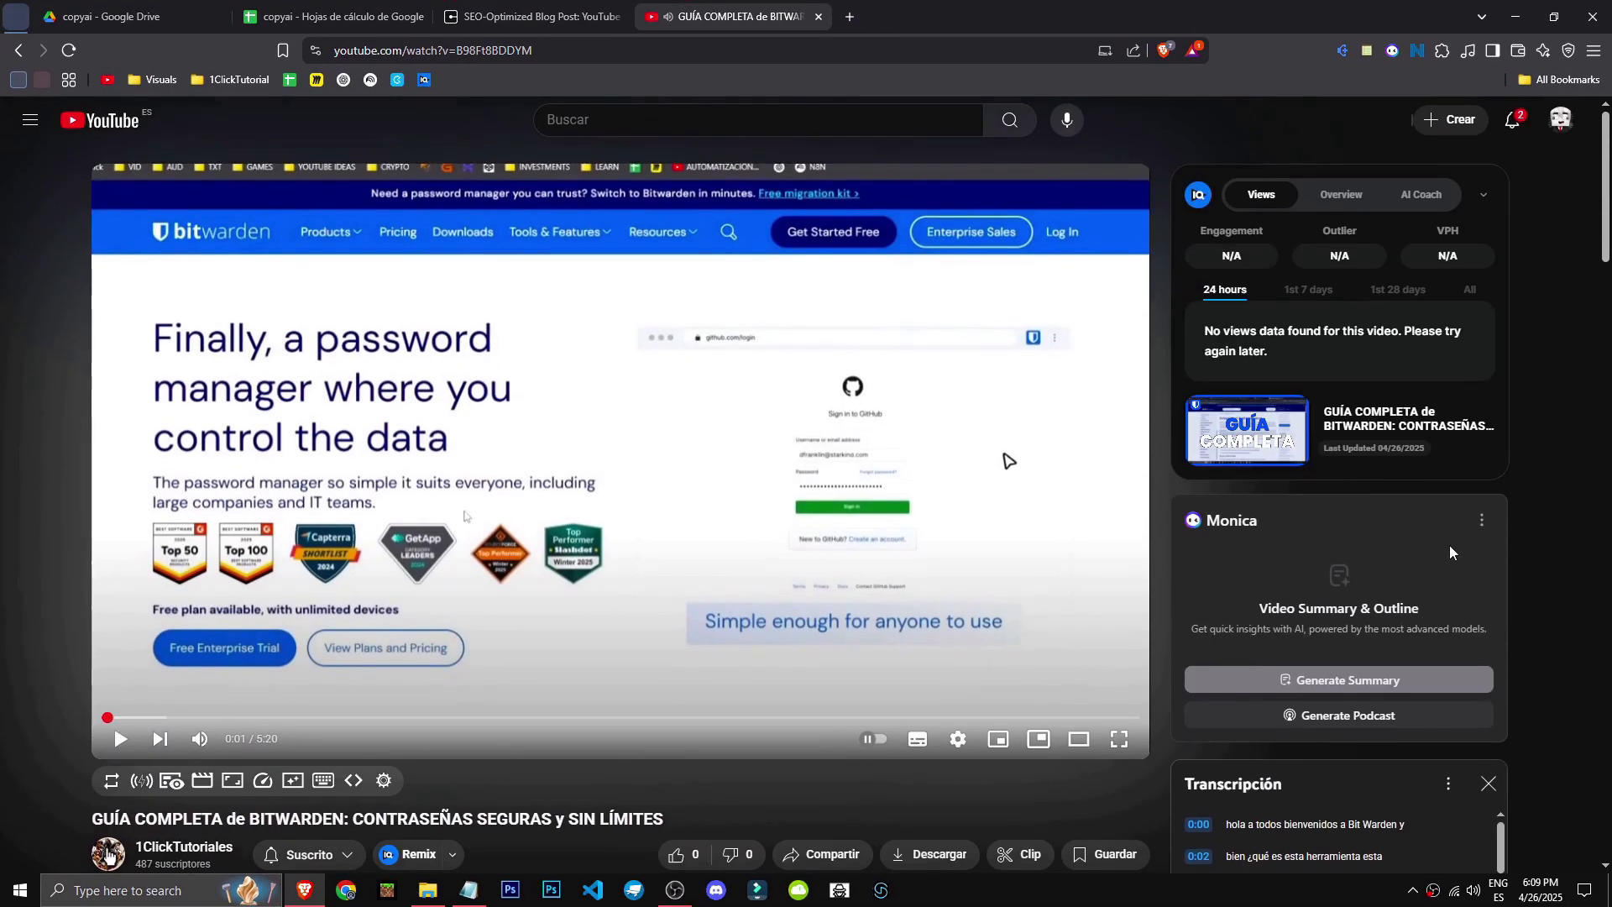
Step: Select and copy the video's entire transcript without its timestamps
scroll(1488, 634, "down", 5)
left_click(1450, 365)
left_click(1335, 404)
left_click_drag(1186, 404, 1287, 691)
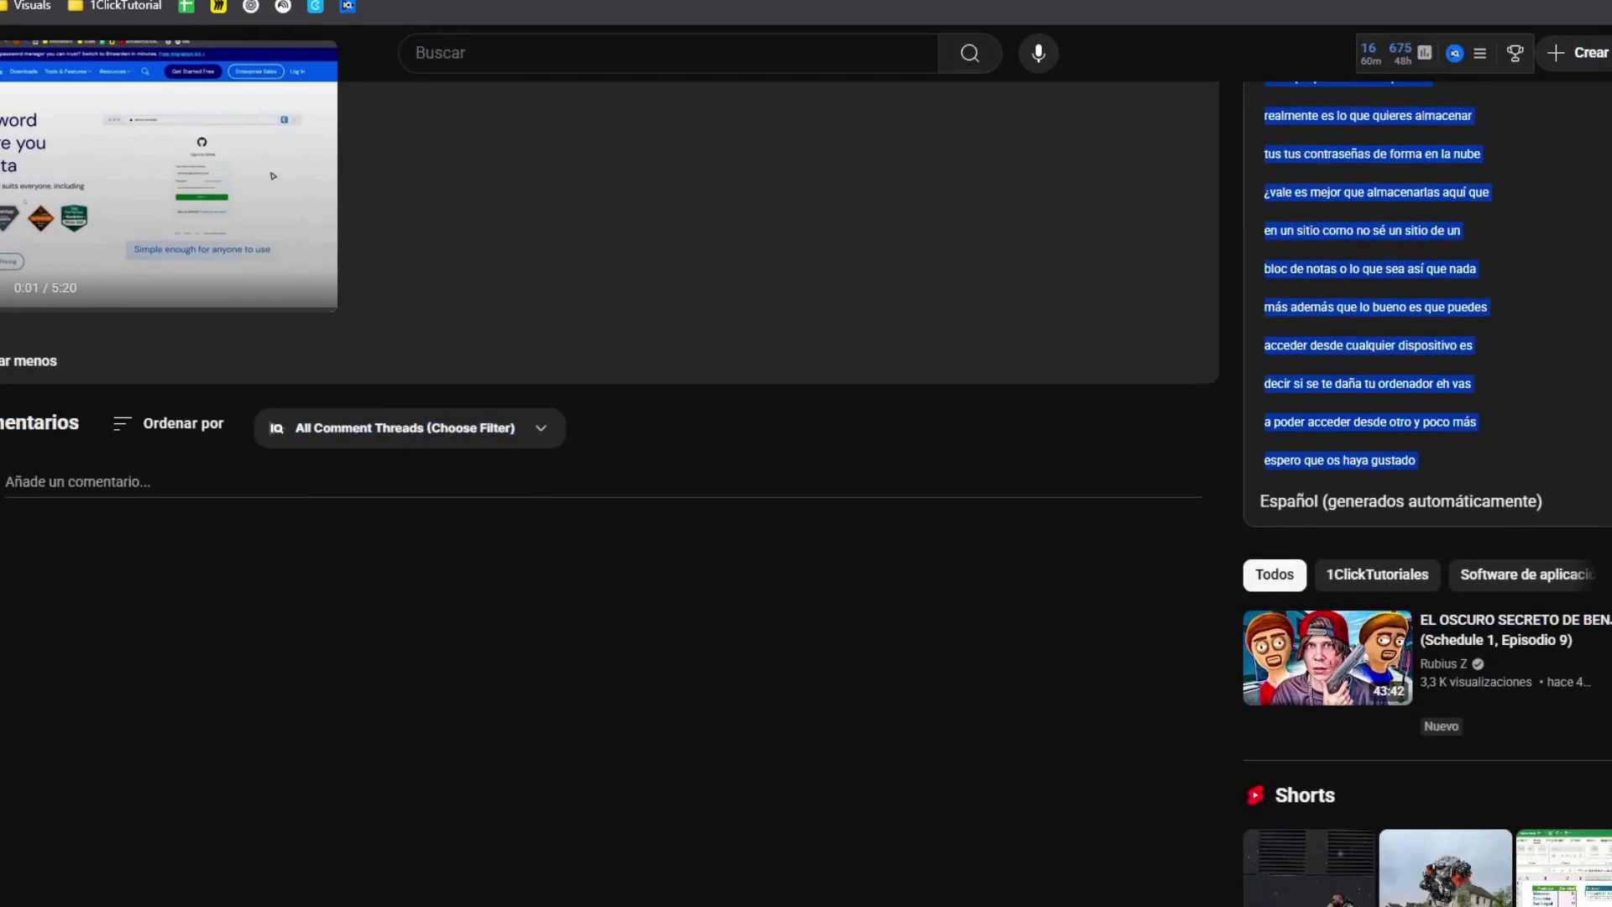
scroll(1494, 568, "up", 1)
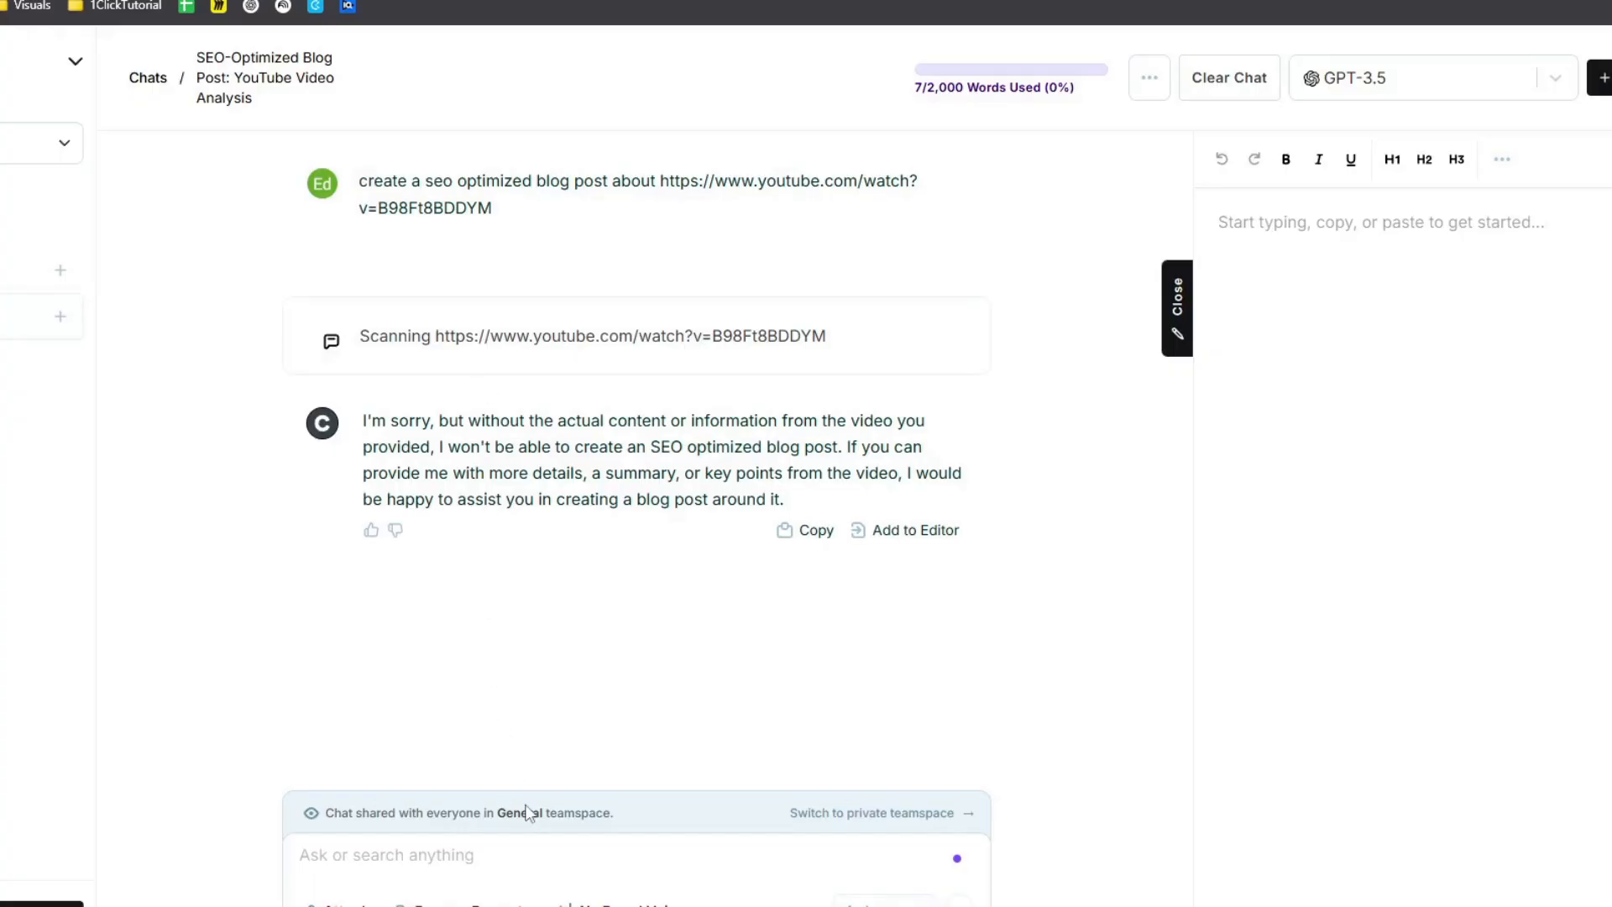
Step: Switch back to the Copy.ai chat, paste the video transcript, and send it as a message
left_click(604, 853)
key("ctrl+v")
key("Return")
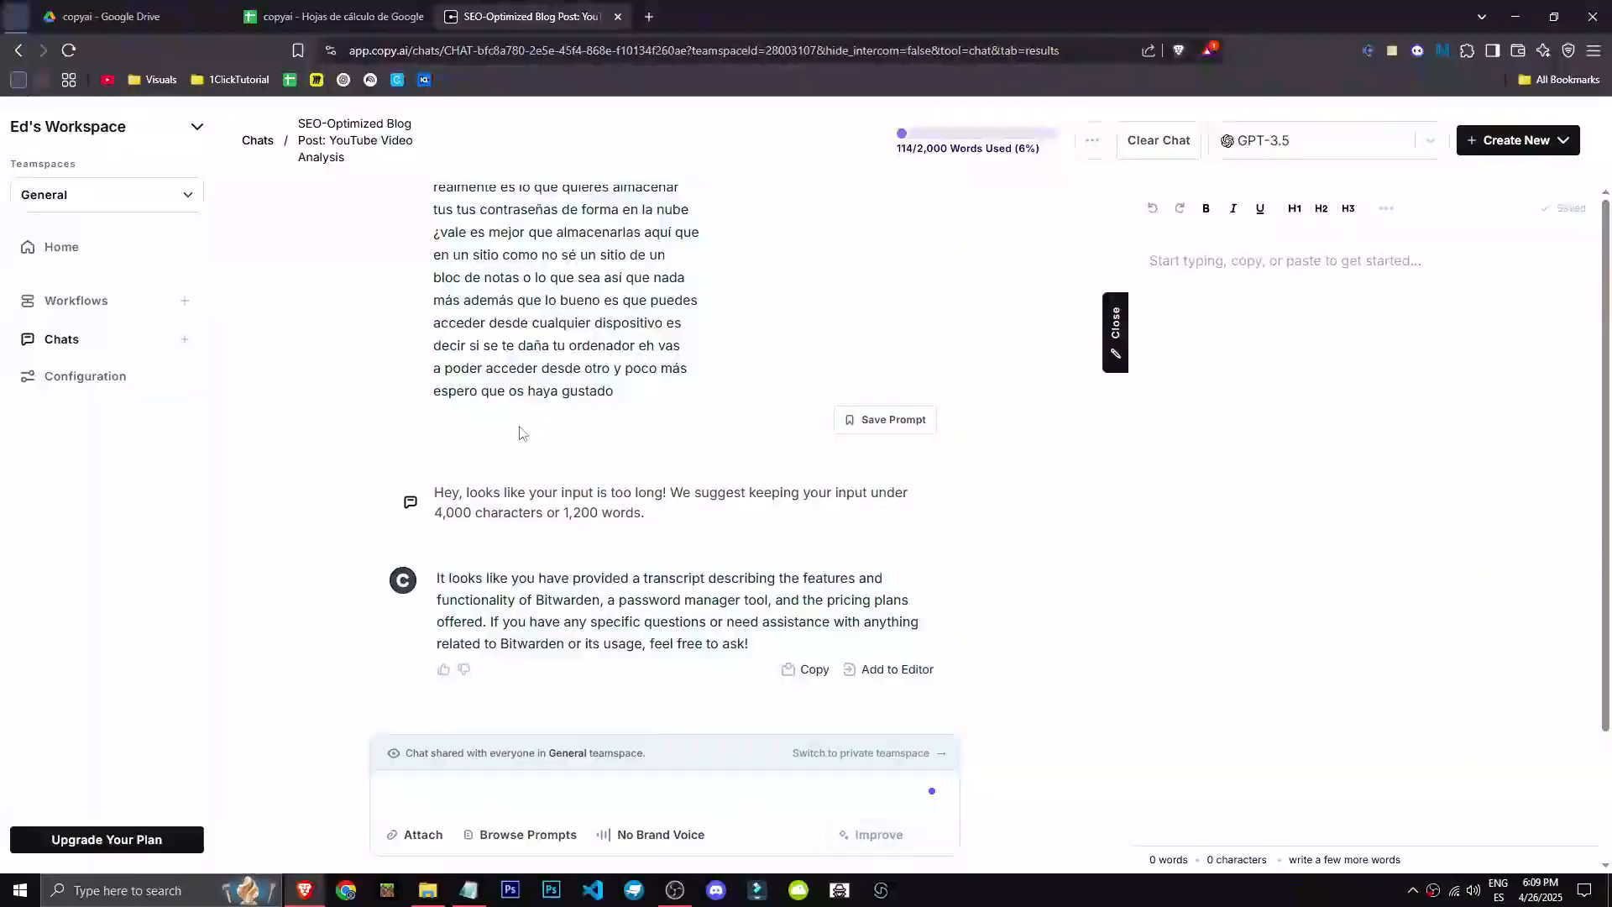
Step: Read the chat's input length notice and reply to the transcript, and check the words-used counter
left_click_drag(435, 503, 621, 518)
left_click(387, 512)
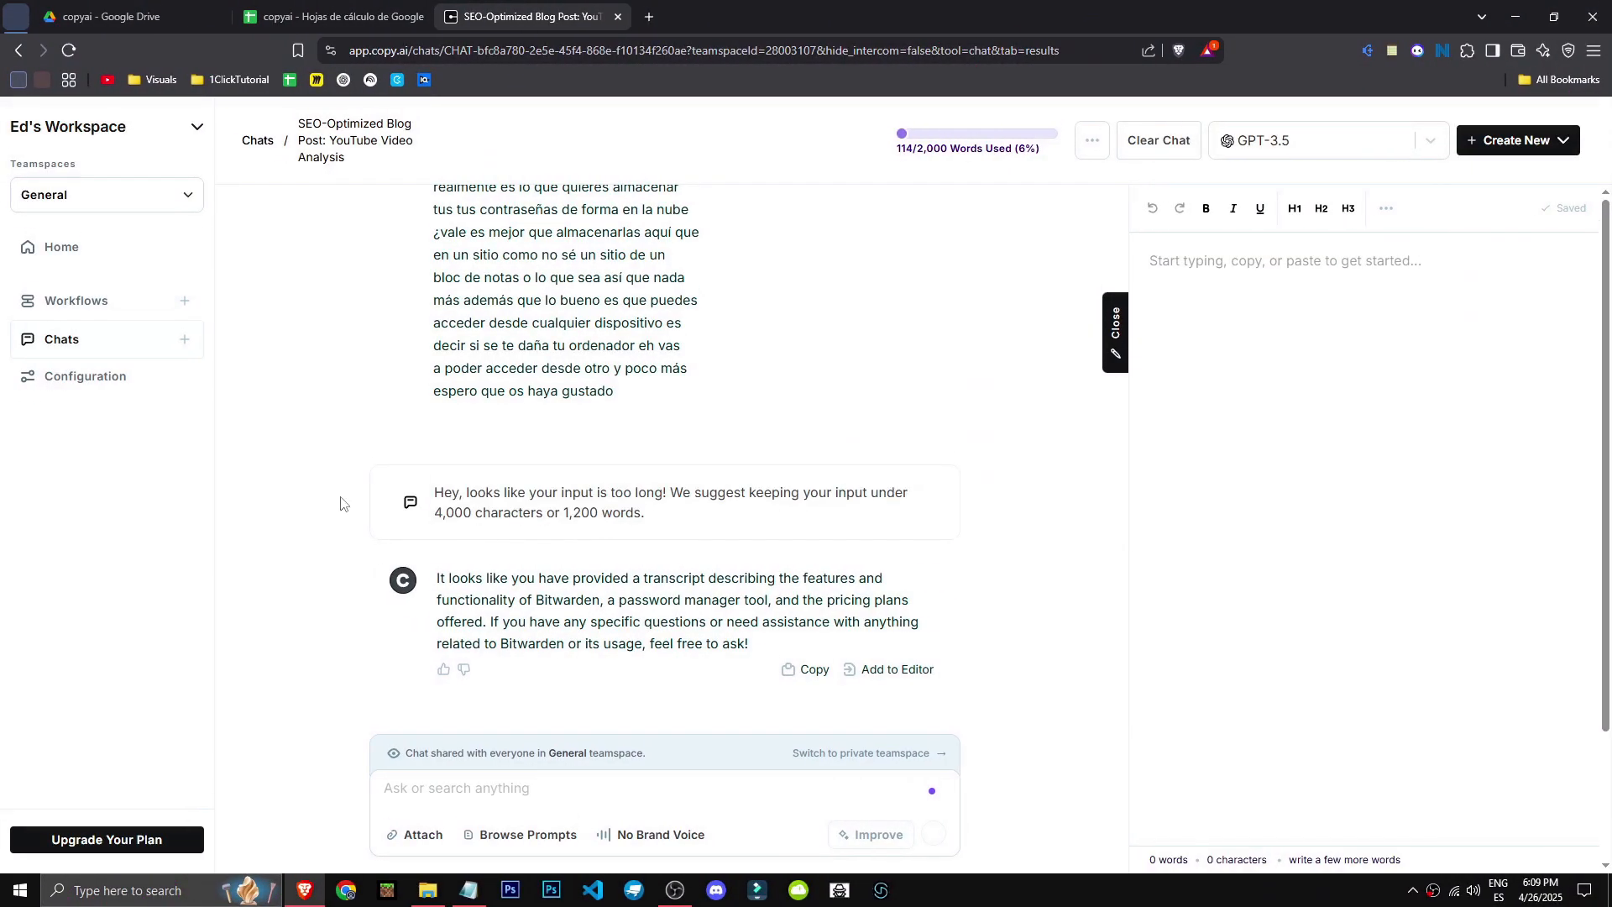
scroll(766, 637, "up", 5)
scroll(766, 637, "down", 5)
left_click_drag(898, 147, 618, 393)
left_click(616, 392)
Step: Reuse the wording of the first chat prompt to send "create a seo optimized blog post about bitwarden"
scroll(446, 232, "up", 15)
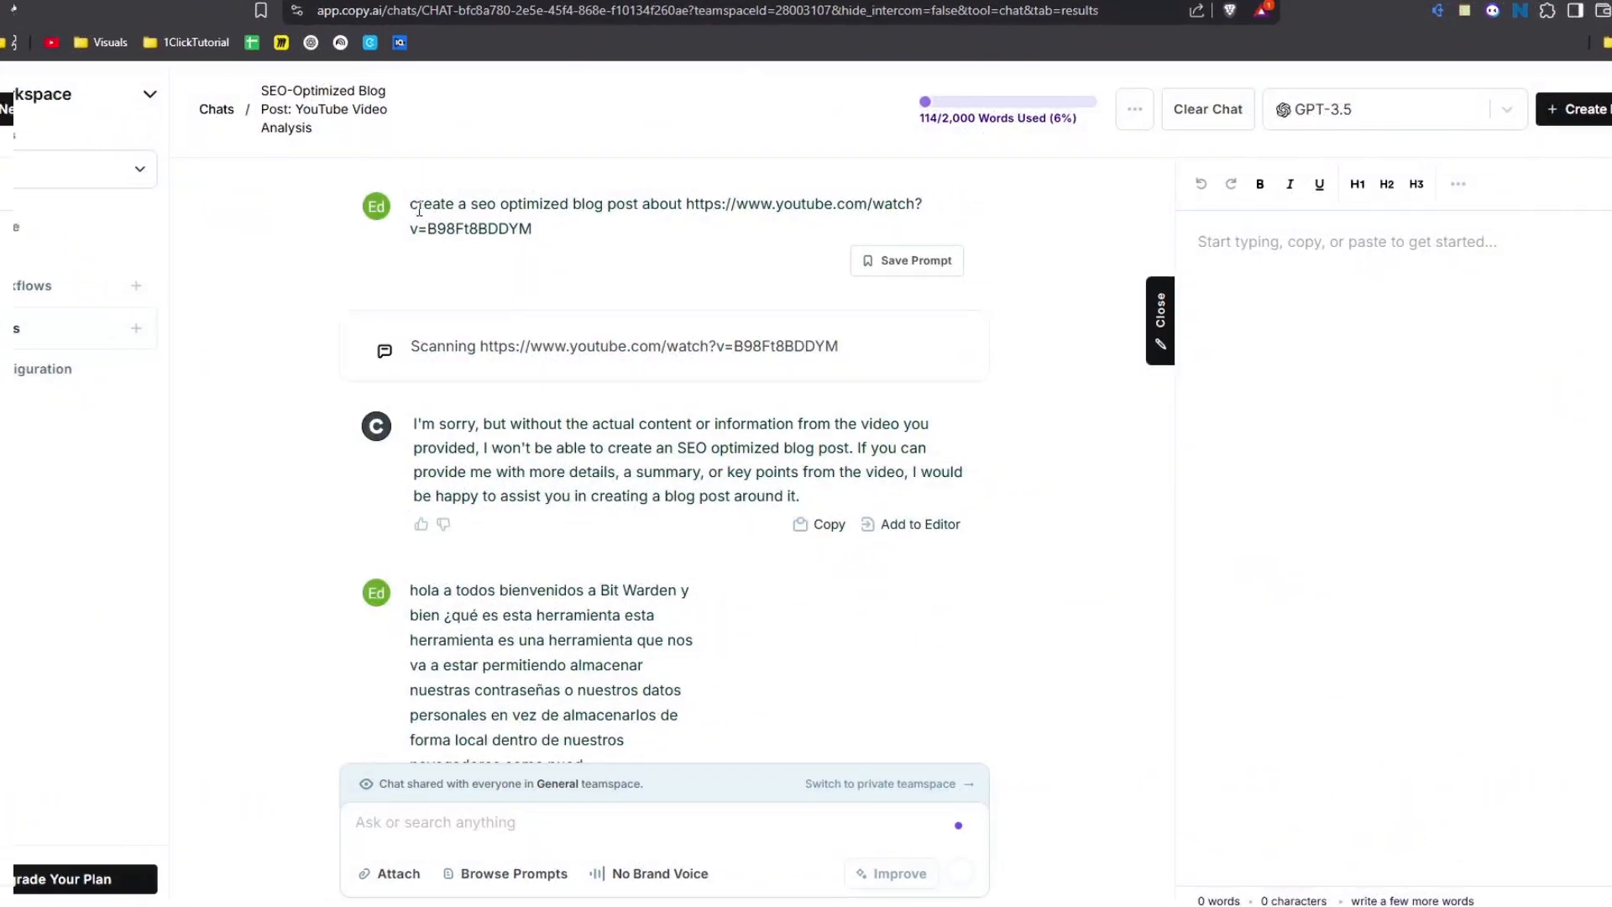
left_click_drag(403, 210, 614, 196)
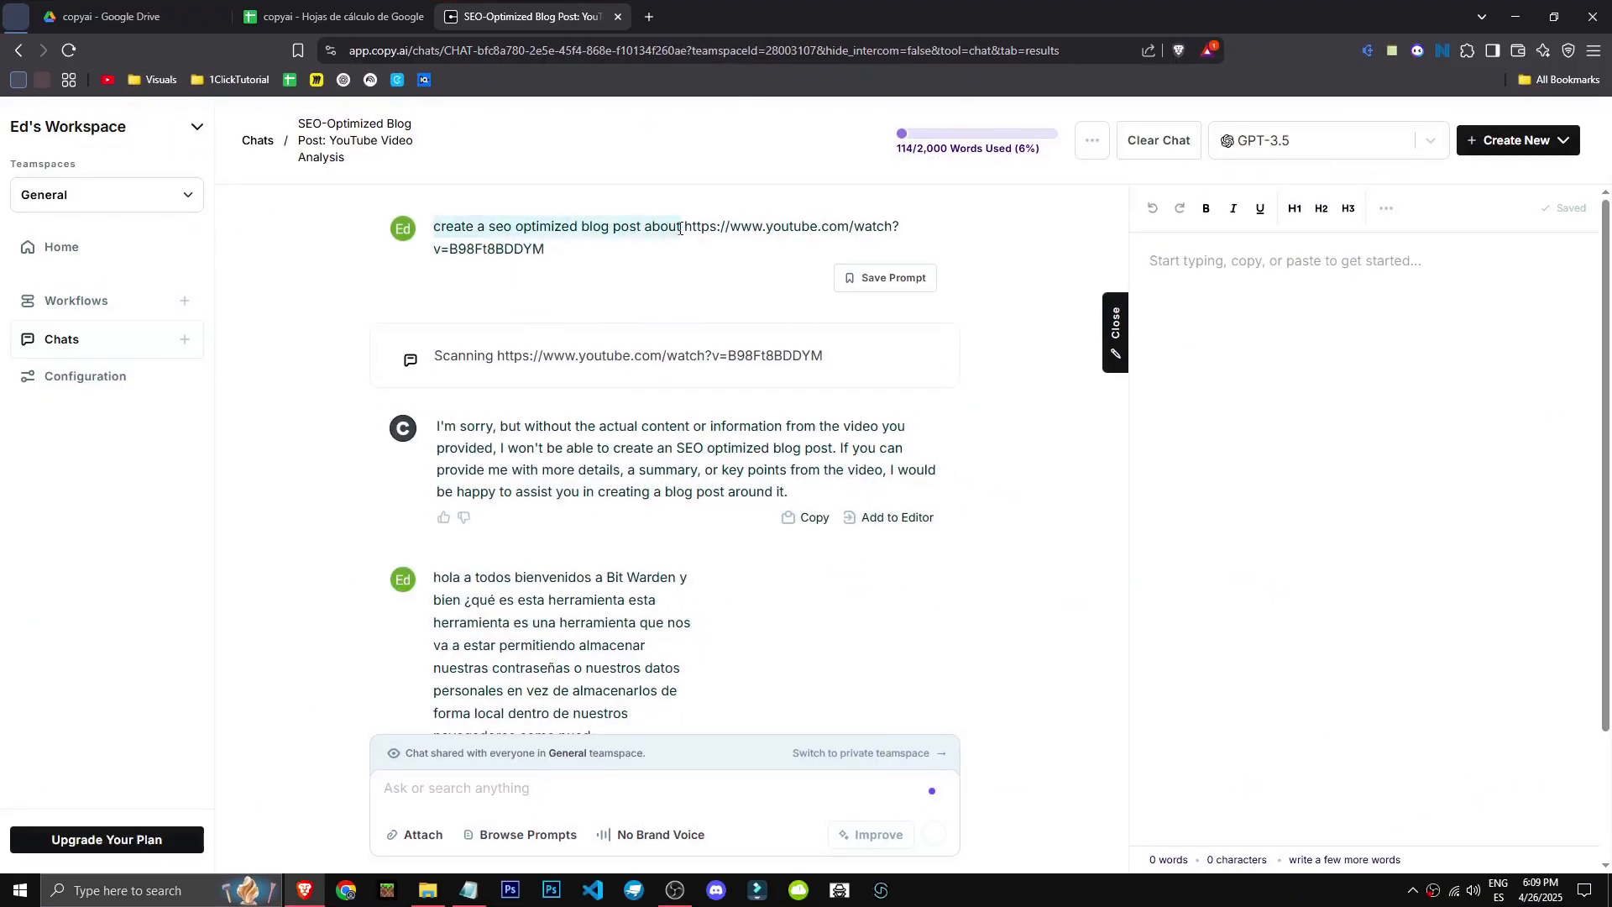
key("ctrl+c")
left_click(532, 788)
key("ctrl+v")
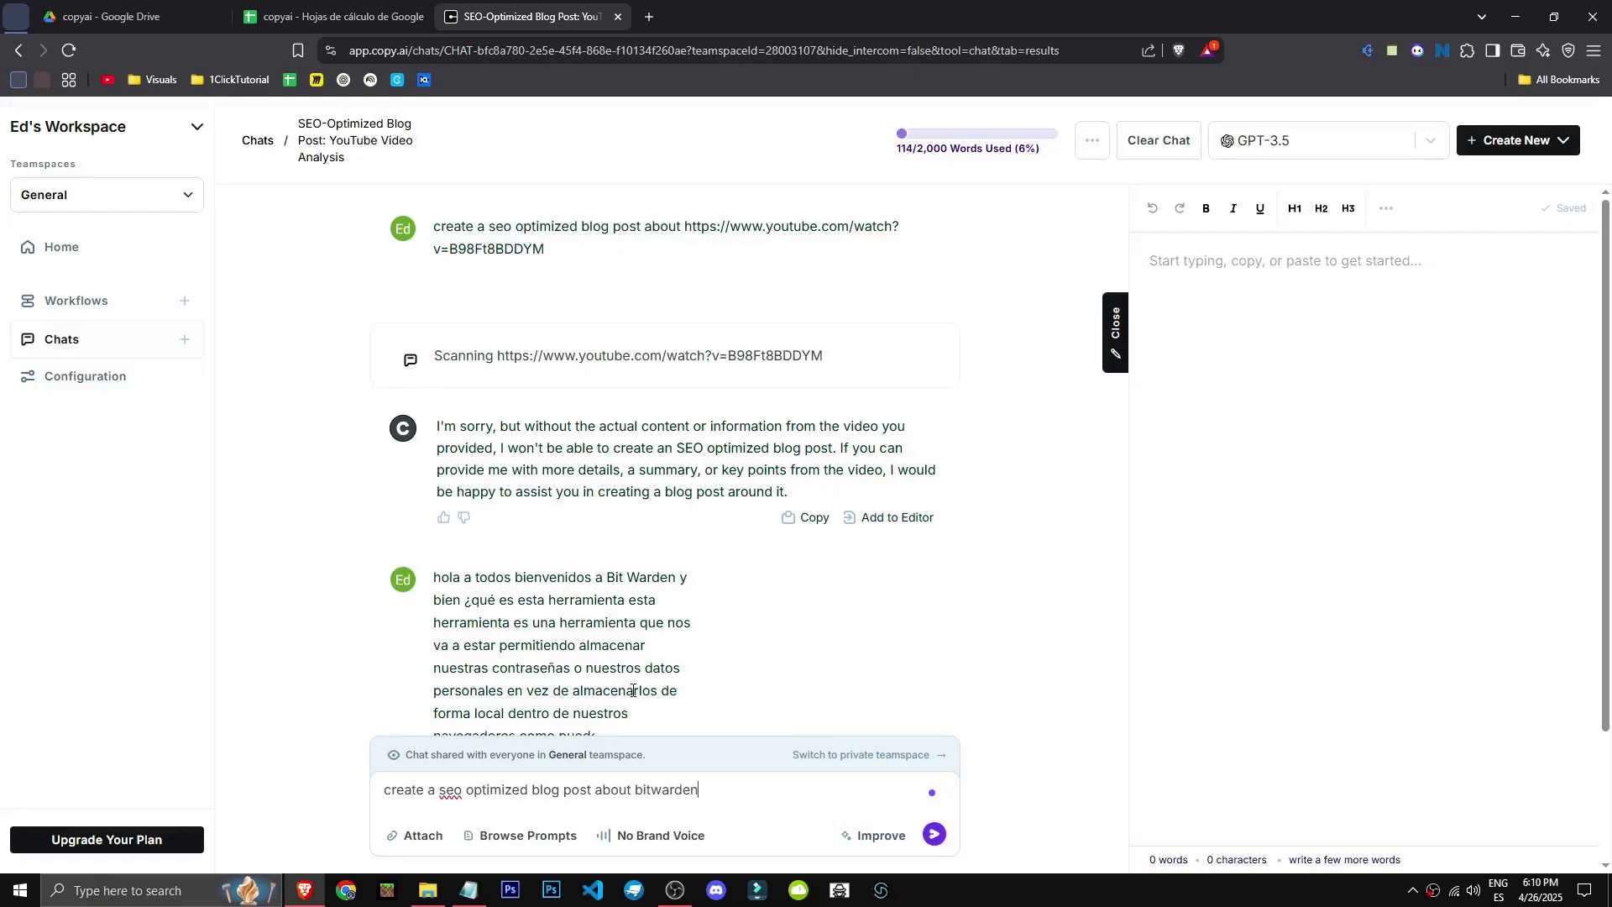
key("Return")
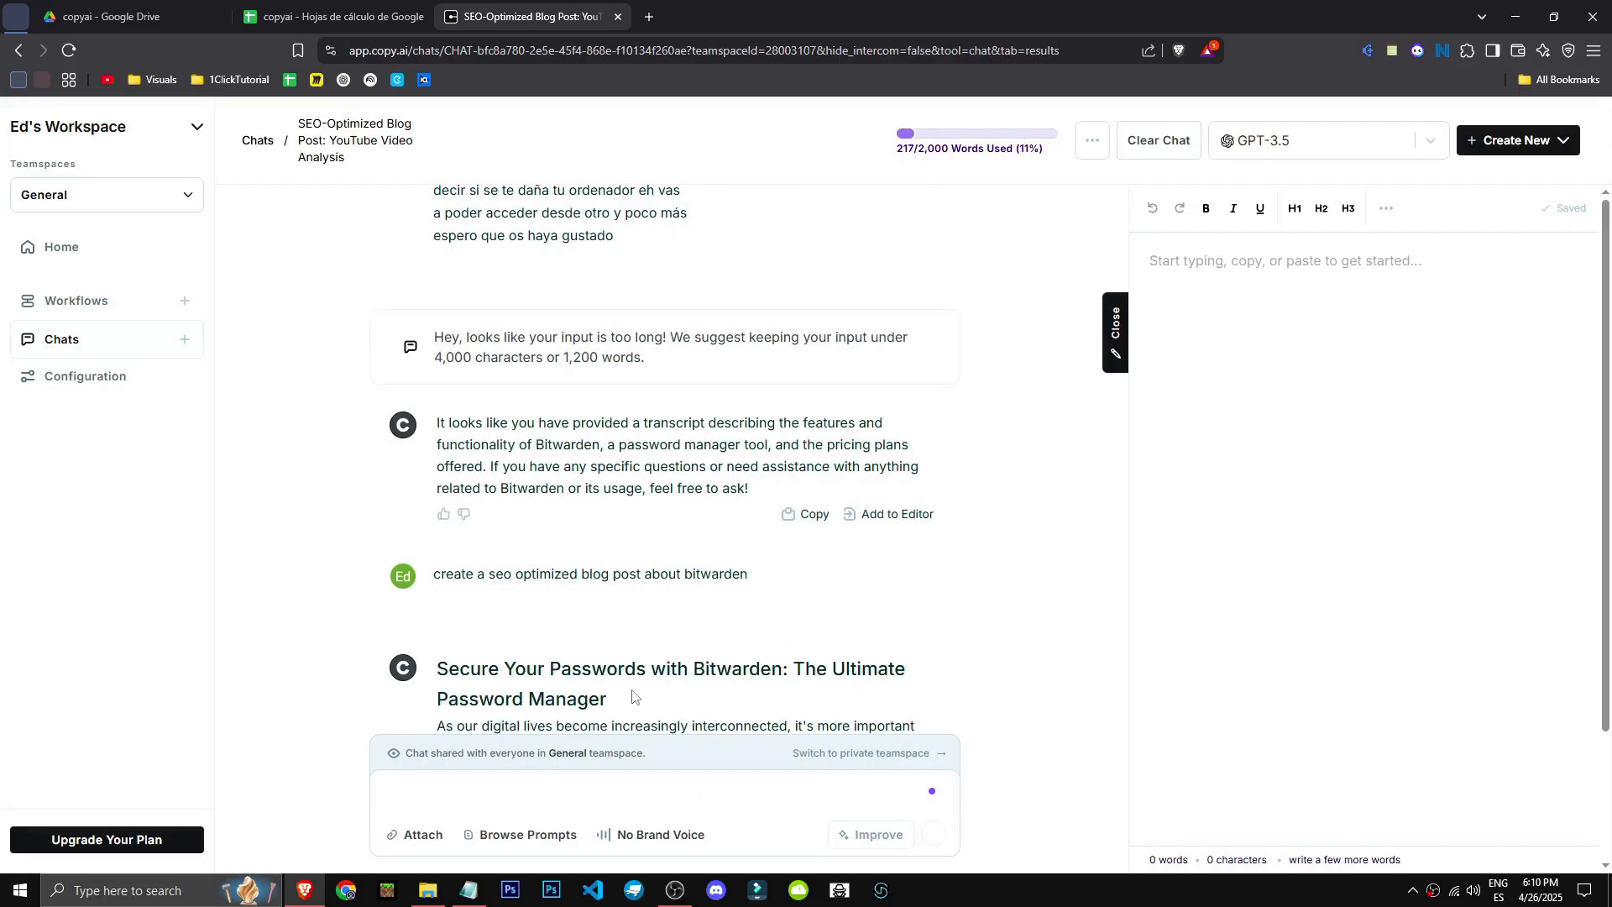
Step: Skim the generated Bitwarden blog post and examine its title, the "Why Choose Bitwarden?" section and the key features list
scroll(902, 554, "down", 5)
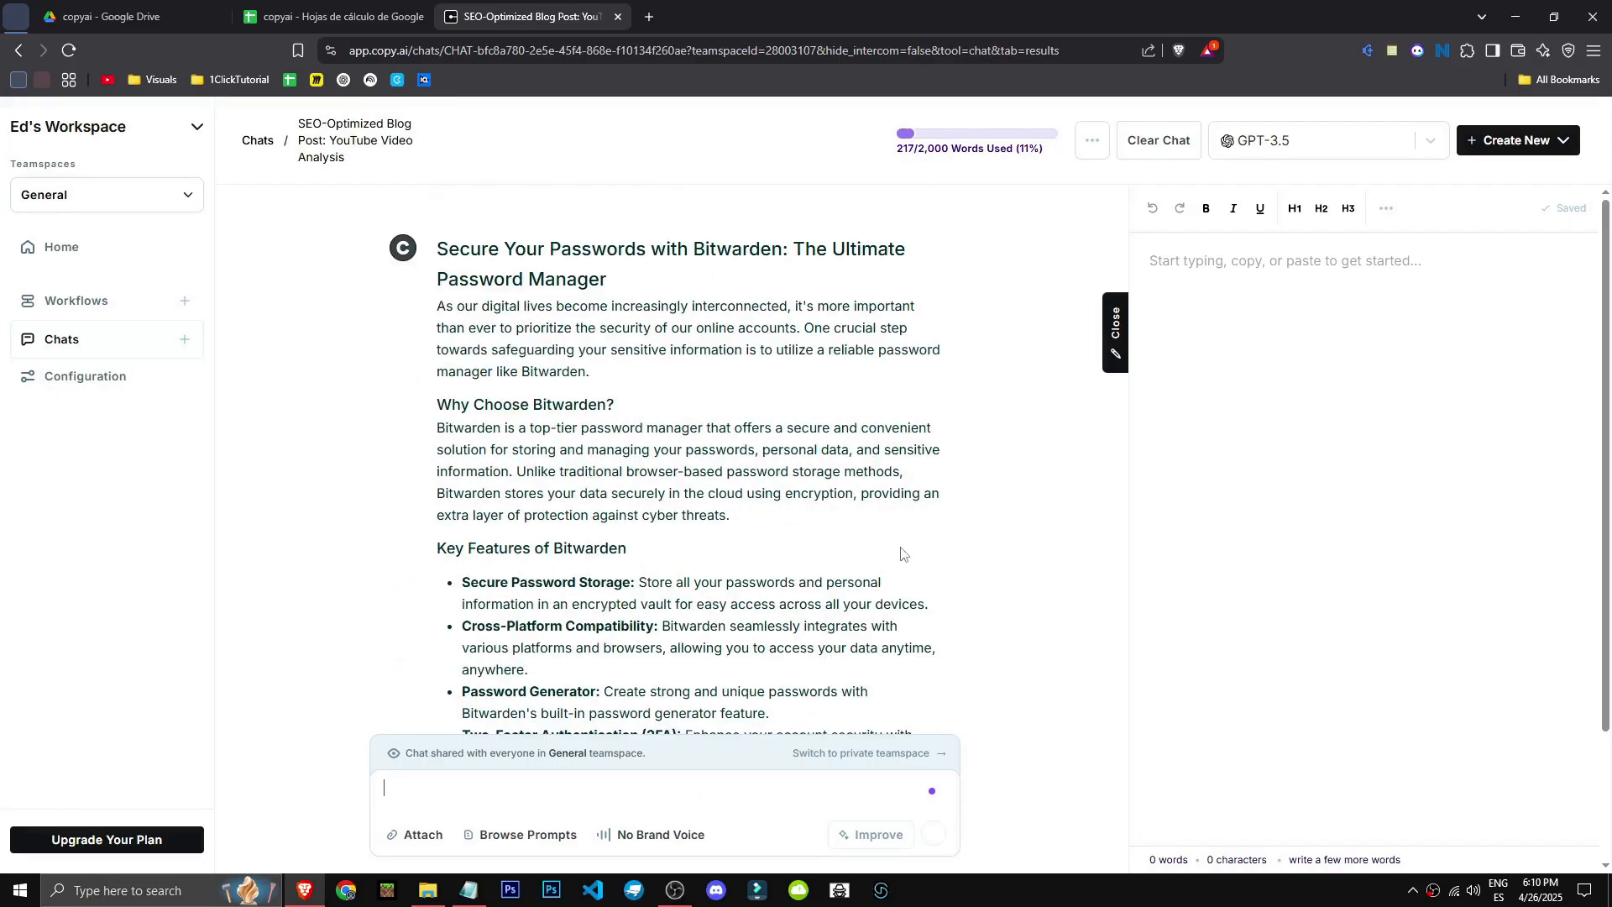
scroll(606, 379, "down", 10)
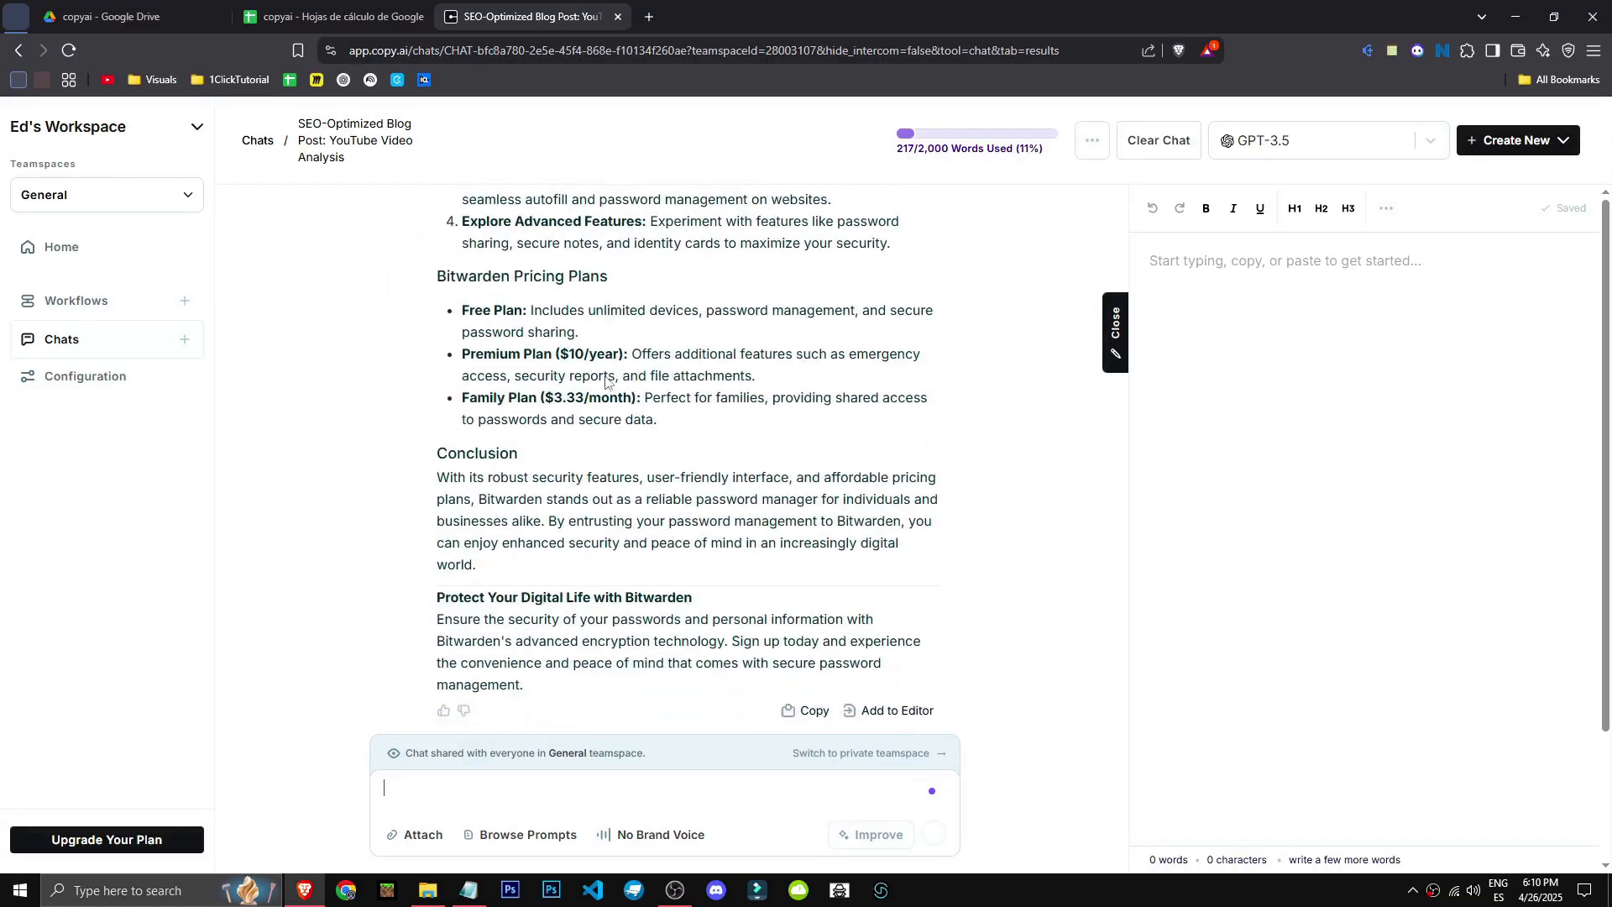
scroll(606, 379, "up", 12)
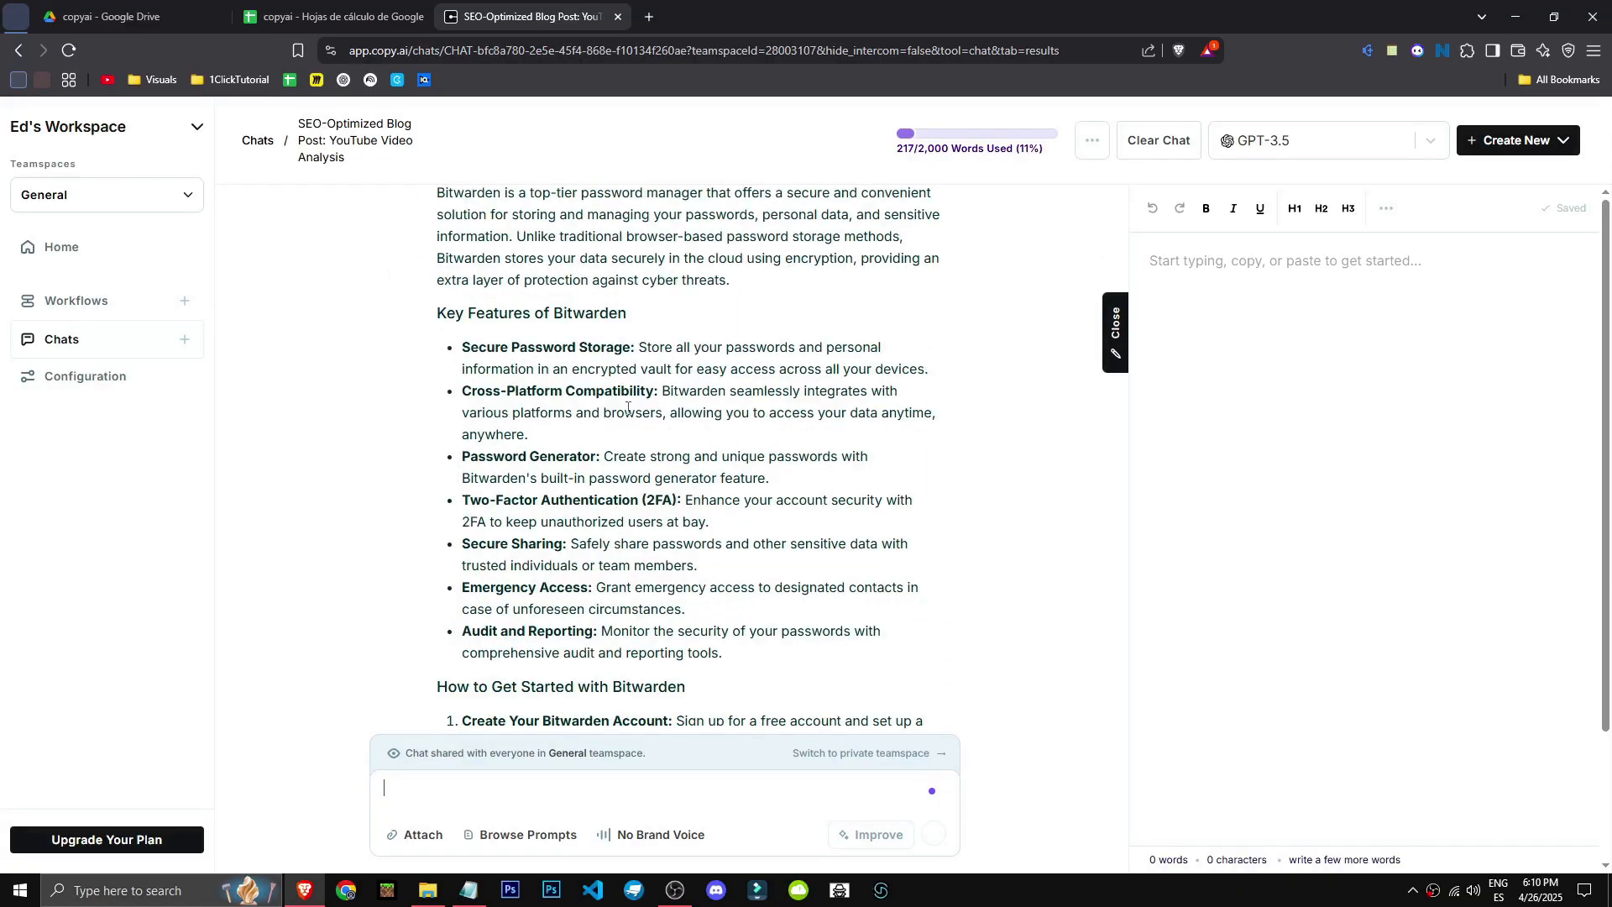
left_click_drag(438, 433, 732, 436)
scroll(439, 458, "down", 1)
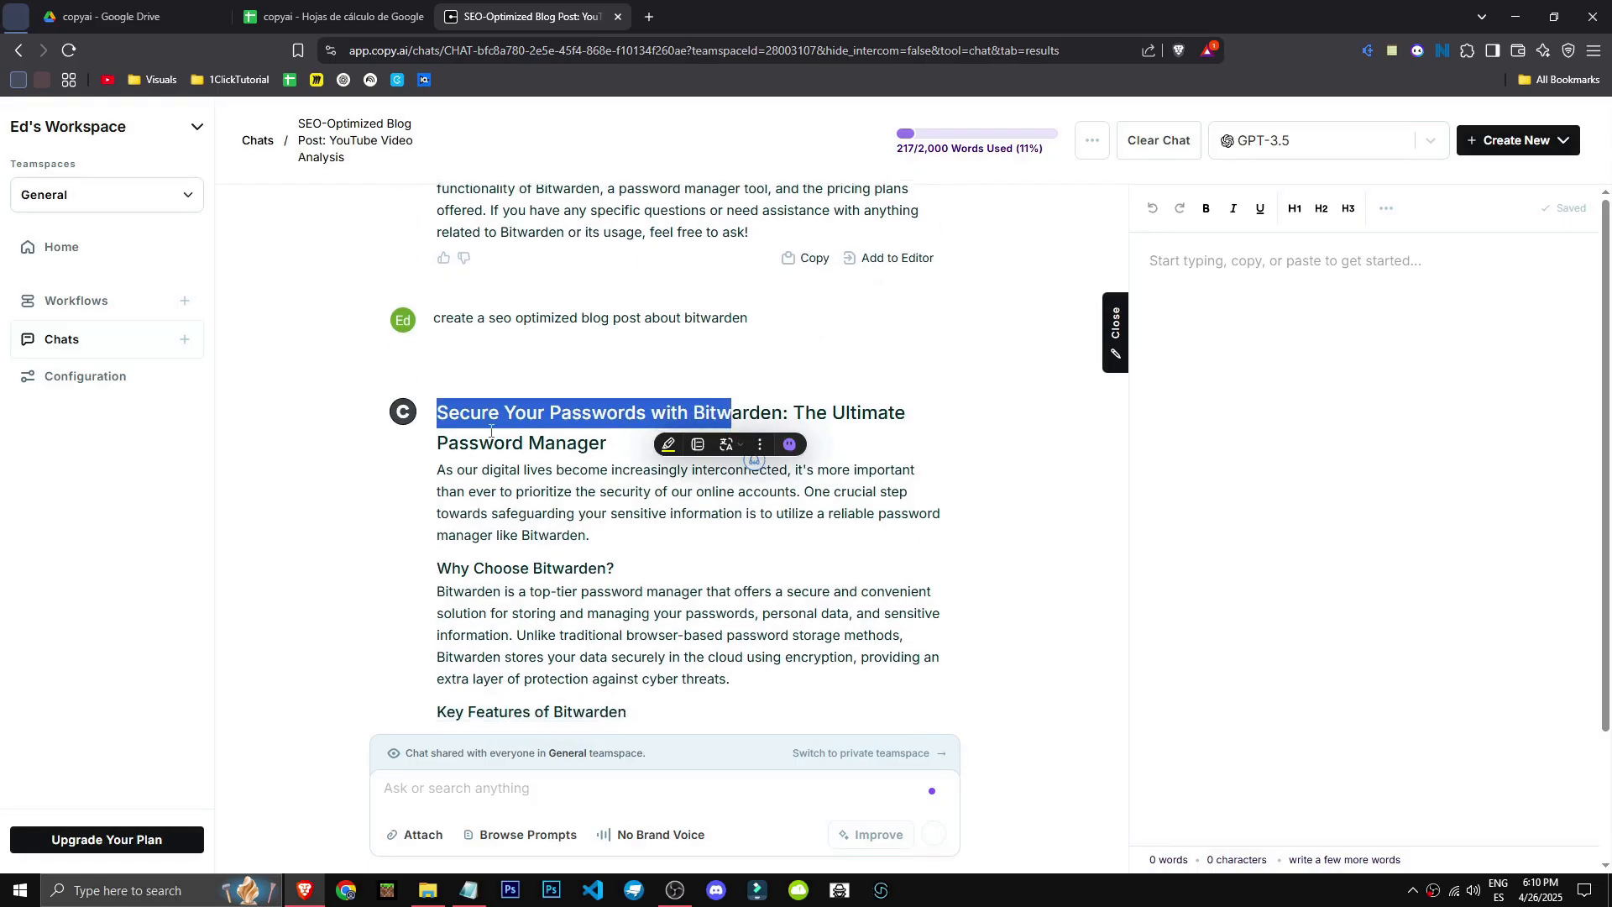
left_click_drag(437, 511, 635, 511)
scroll(405, 554, "down", 1)
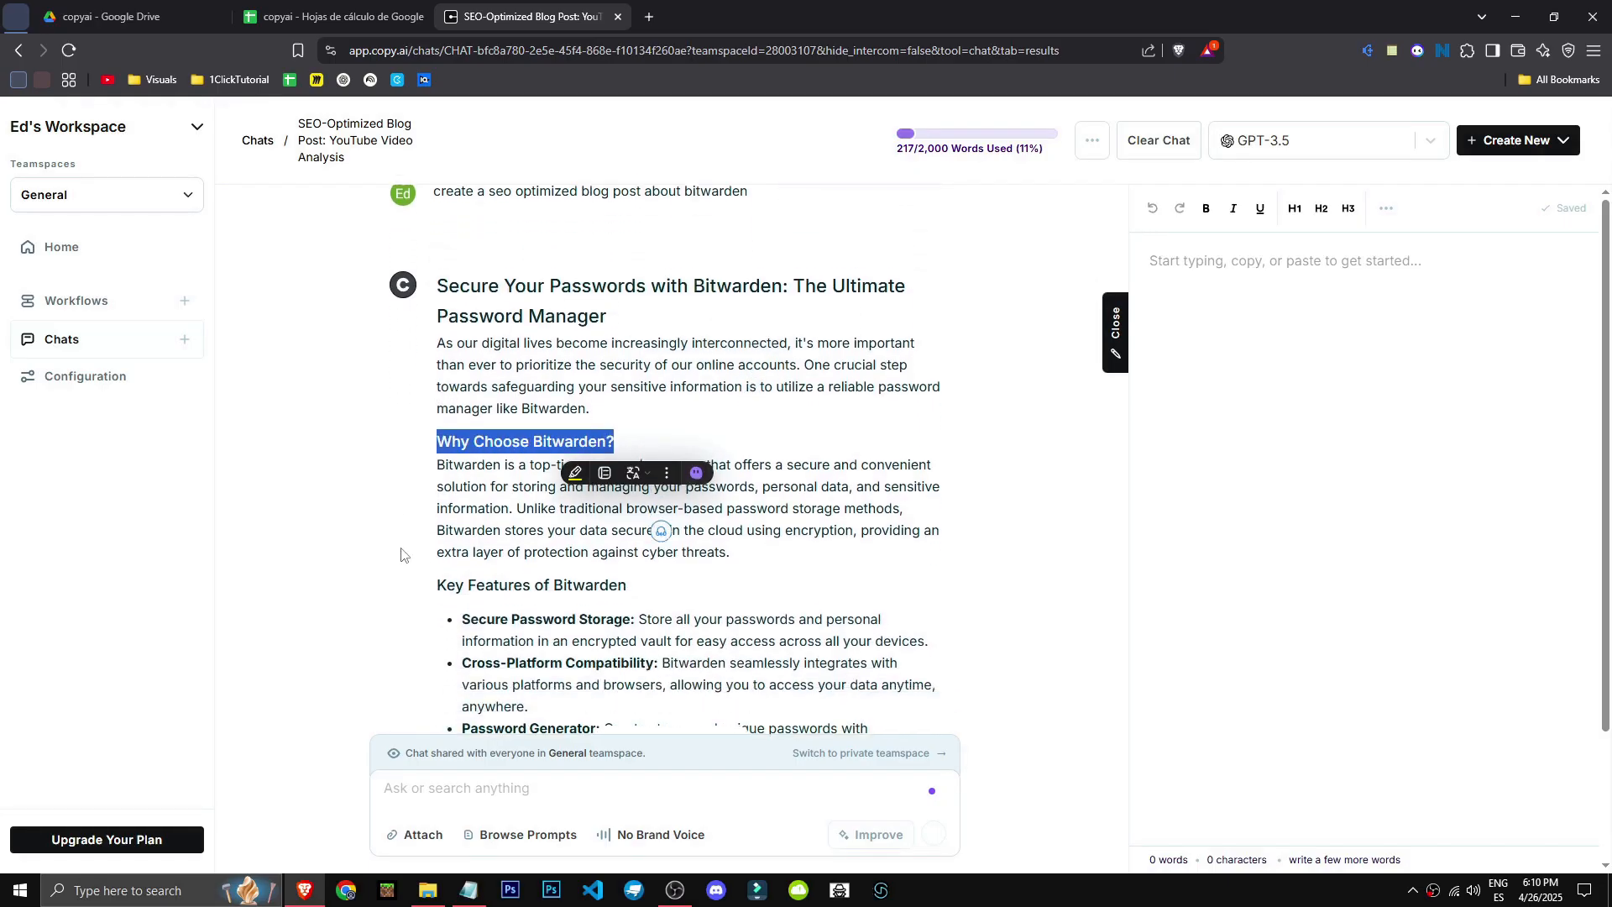
left_click(445, 421)
double_click(446, 421)
scroll(433, 405, "down", 2)
left_click_drag(436, 397, 625, 396)
scroll(391, 484, "down", 3)
left_click(432, 490)
scroll(537, 497, "up", 2)
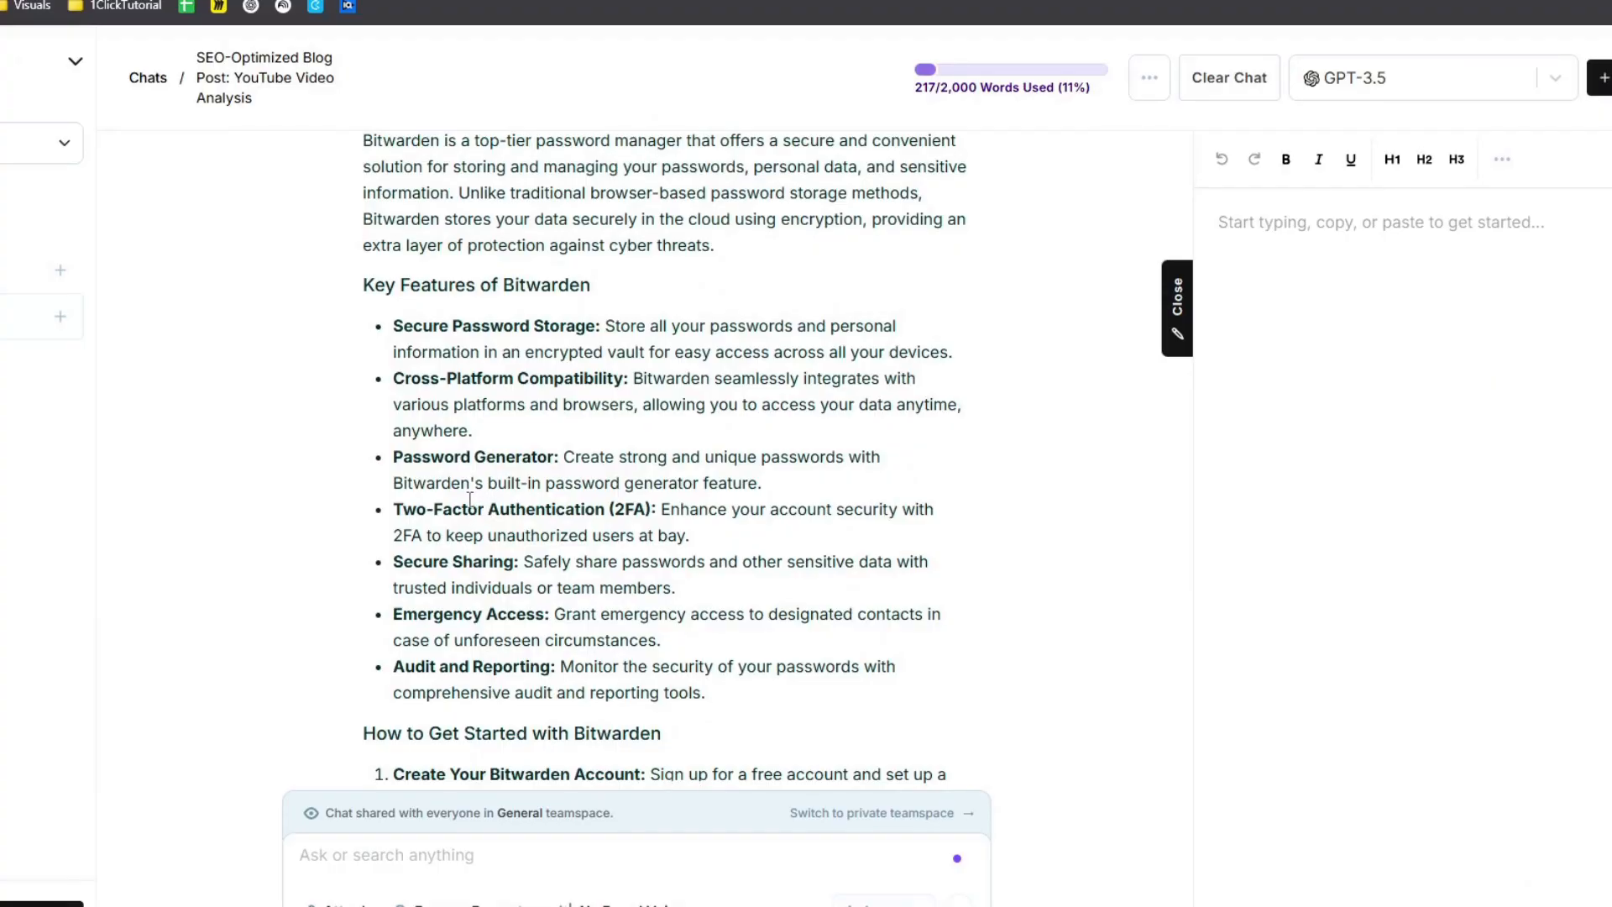
scroll(470, 499, "up", 5)
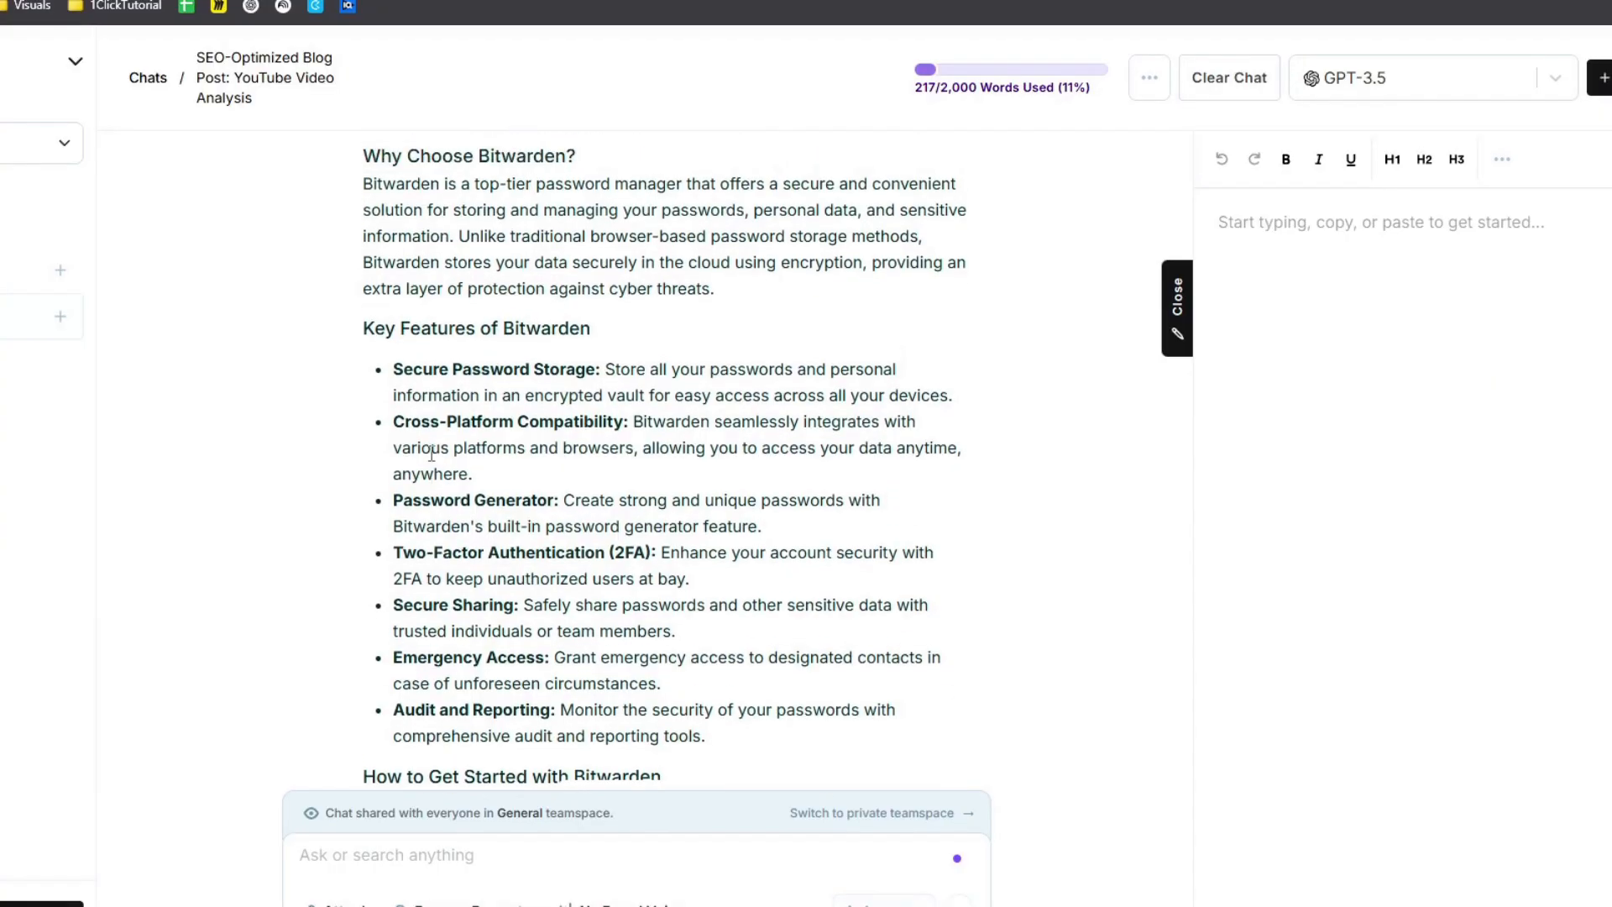
scroll(489, 629, "down", 5)
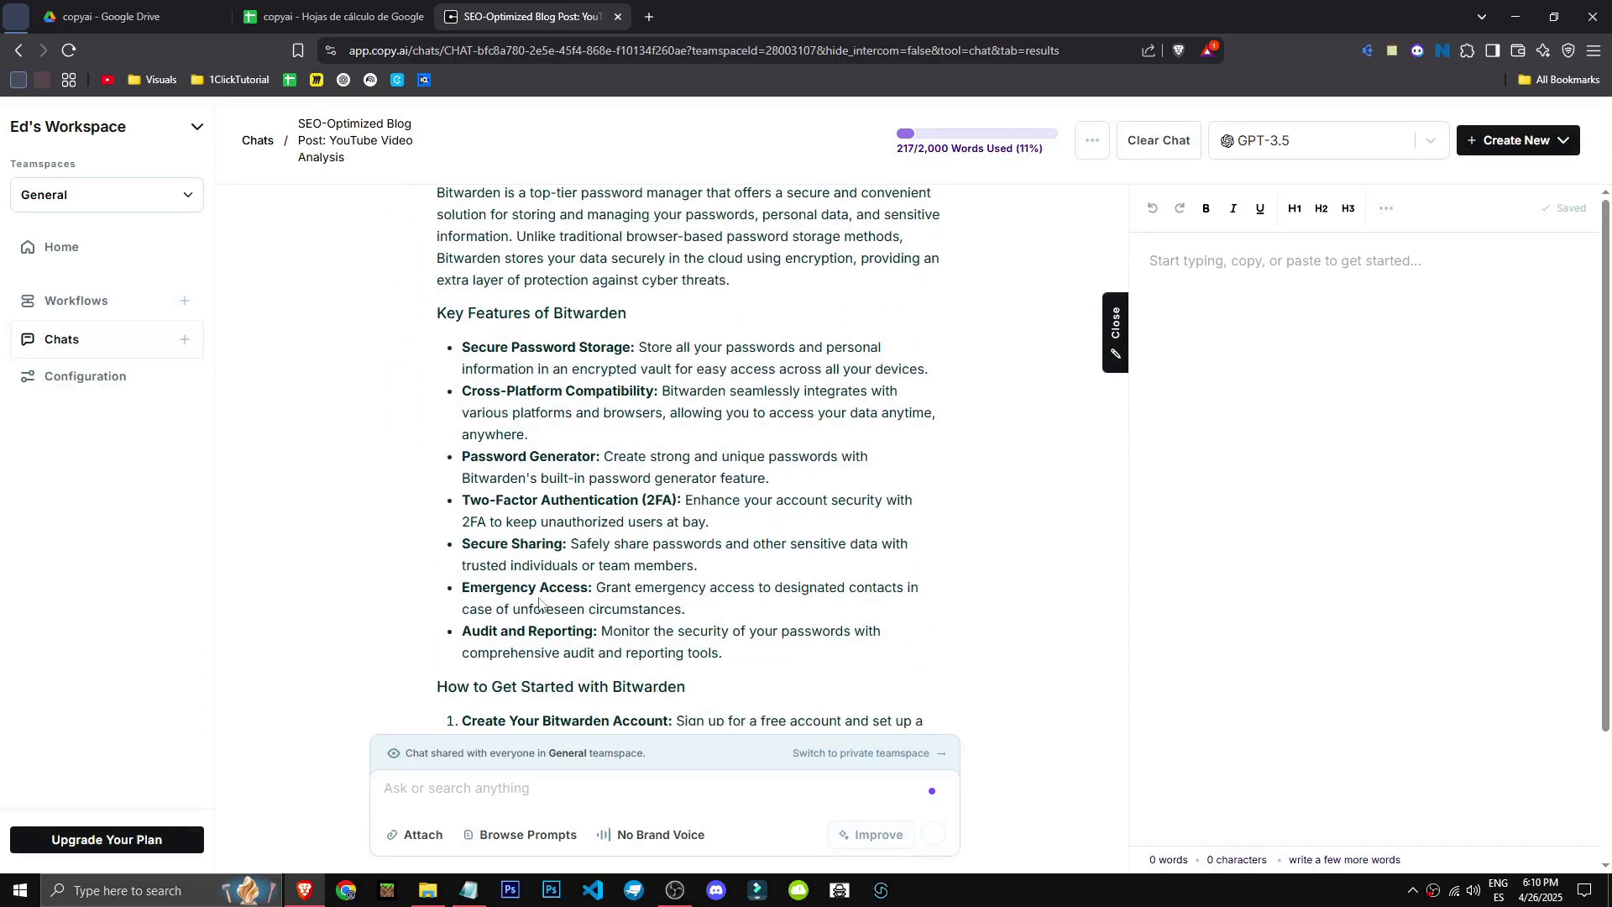
Step: Examine the blog post's getting-started steps, pricing plans and conclusion
scroll(541, 605, "down", 2)
left_click_drag(436, 521, 359, 547)
left_click(695, 524)
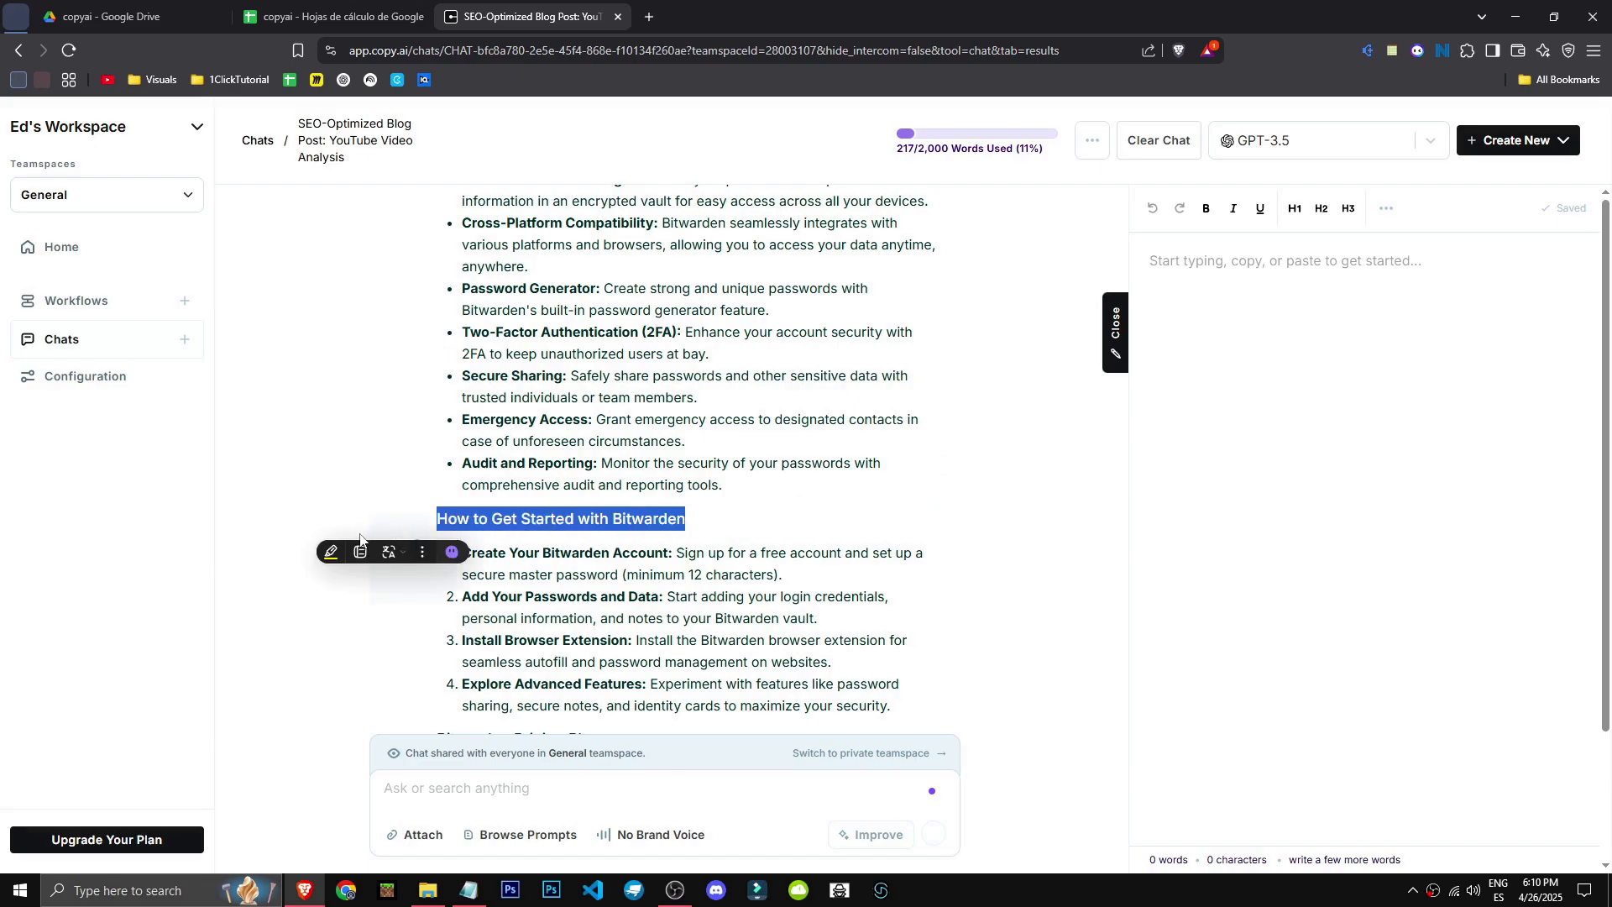
scroll(361, 554, "down", 4)
scroll(501, 579, "down", 1)
left_click_drag(642, 324, 435, 321)
left_click(386, 597)
scroll(414, 671, "up", 4)
scroll(415, 684, "down", 5)
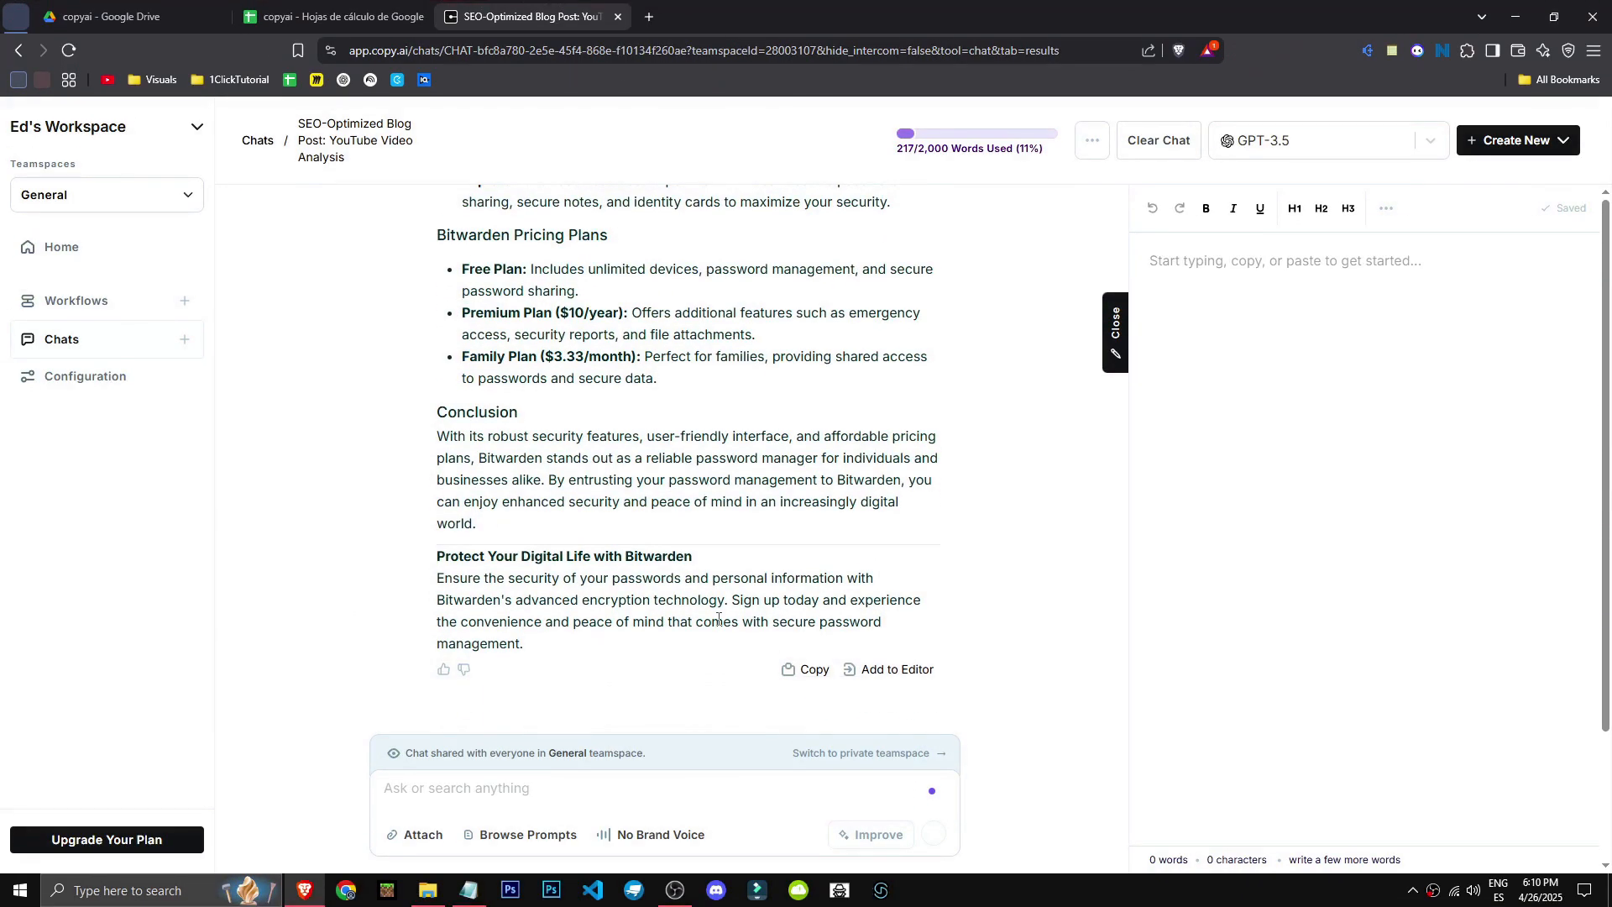
scroll(524, 548, "up", 10)
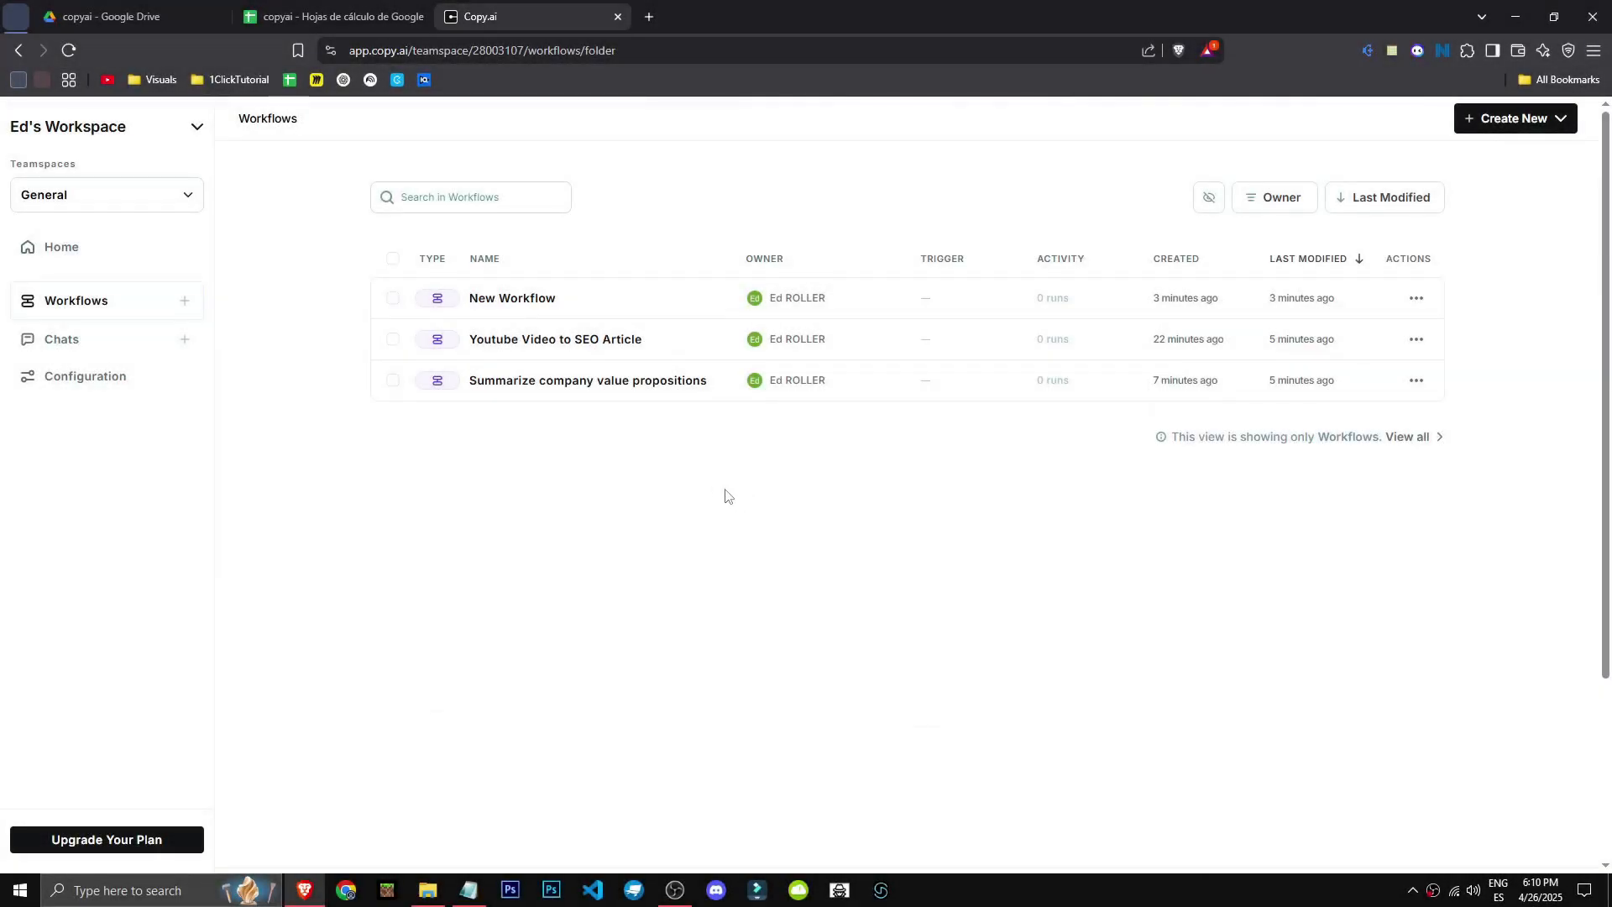
Step: Open the comparison of all upgrade plans and examine the chat word allowances of the Free and Starter plans
left_click(143, 841)
left_click(621, 380)
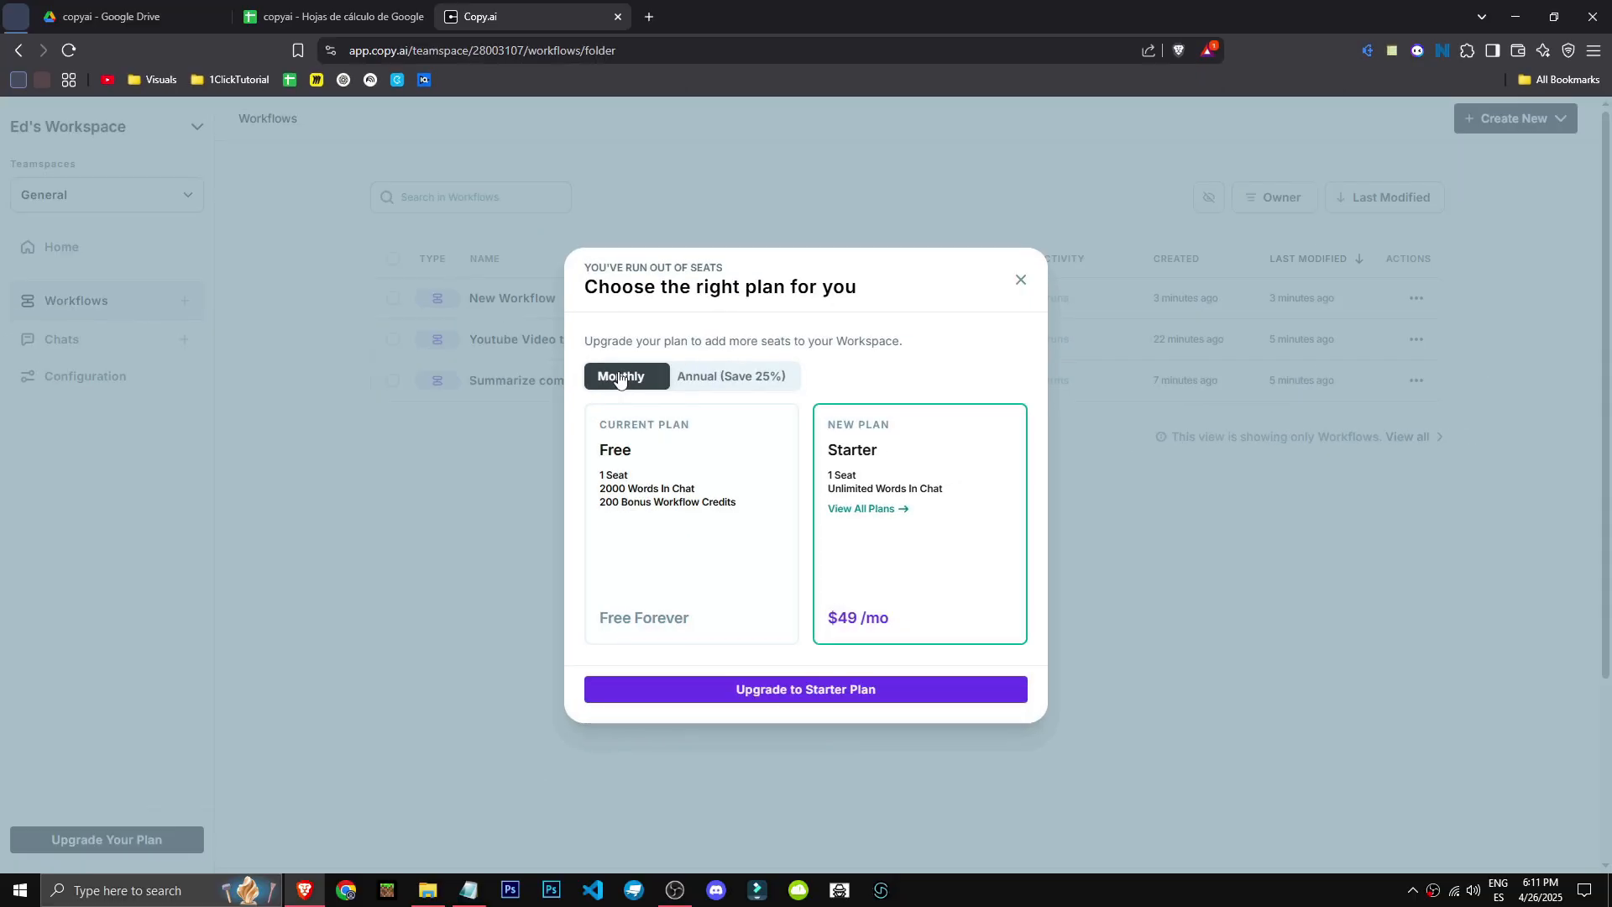
left_click(848, 508)
left_click_drag(488, 326, 621, 331)
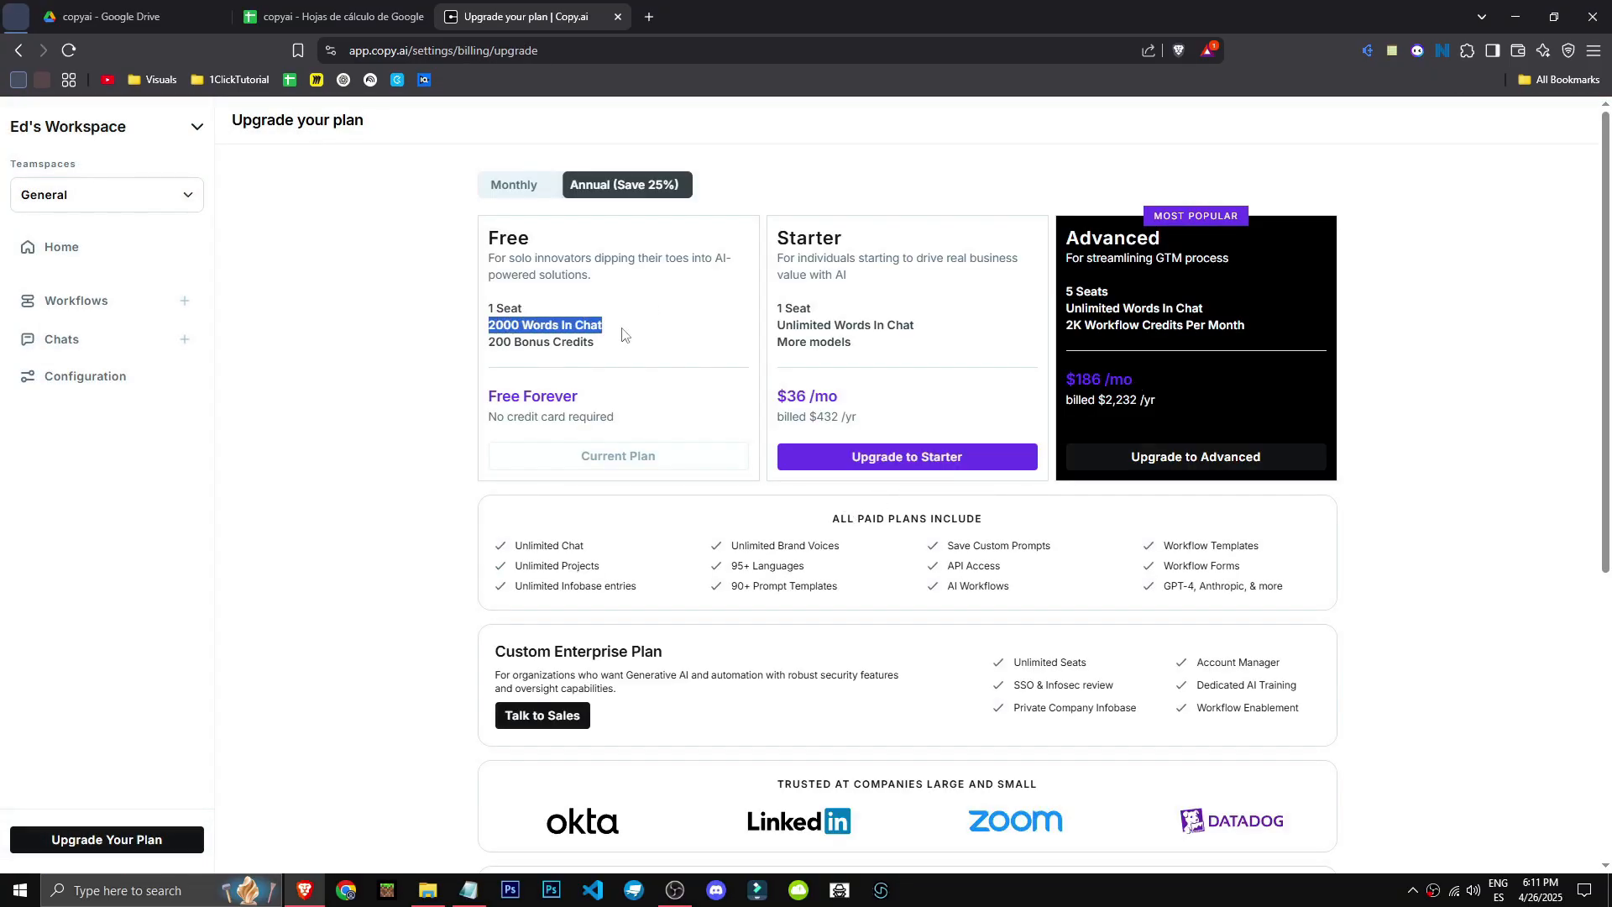
left_click(259, 367)
left_click_drag(966, 329, 781, 327)
left_click(919, 370)
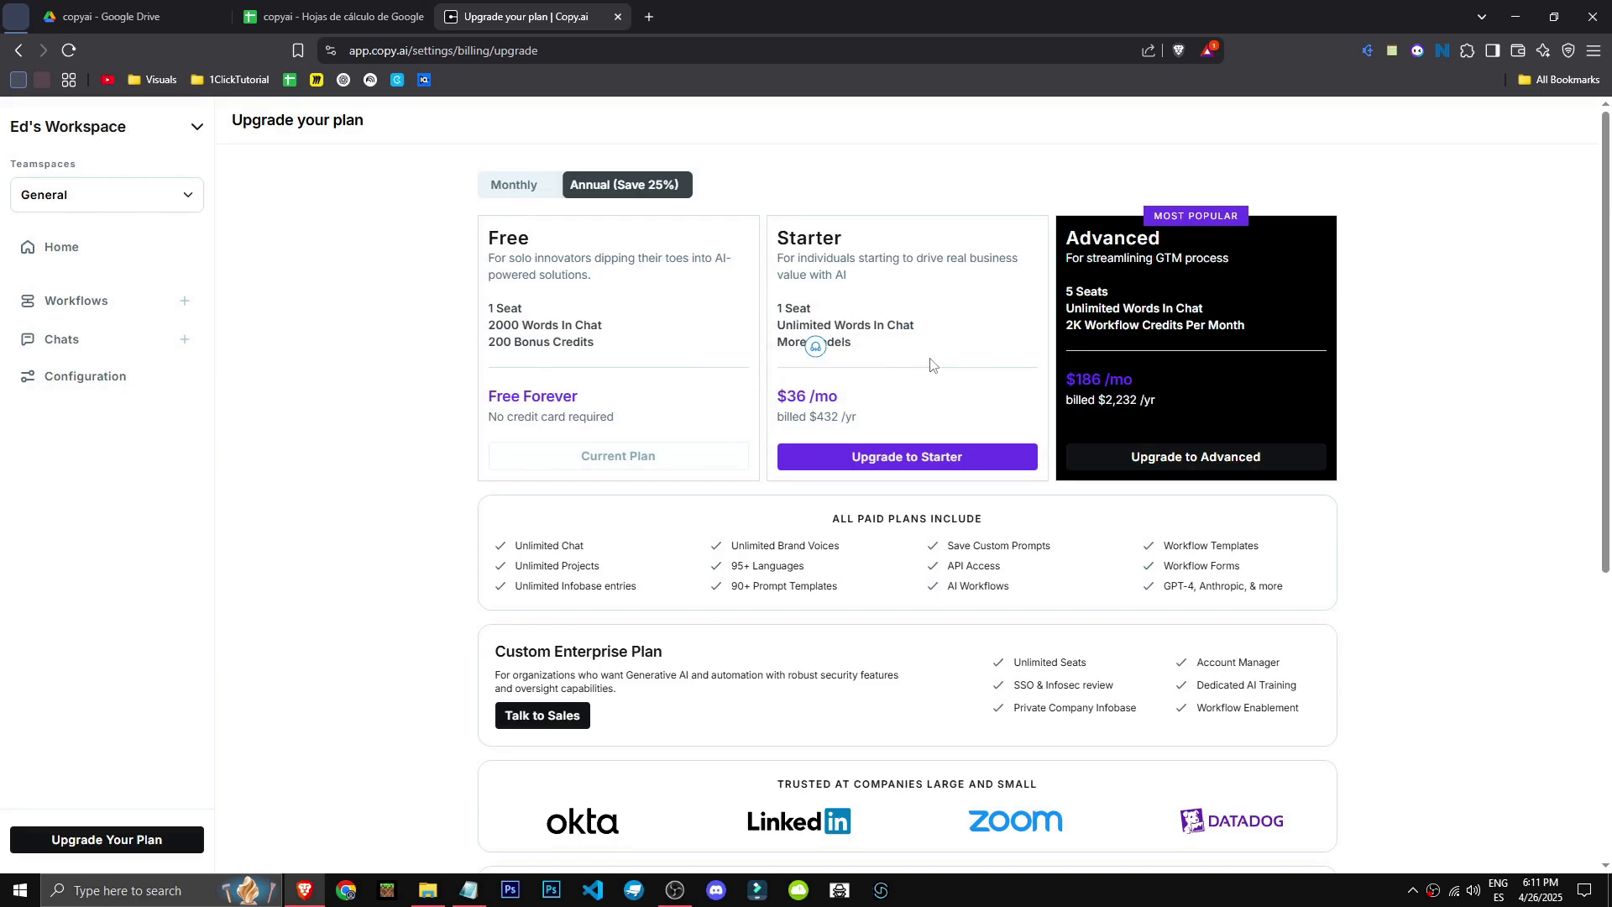
Step: Examine the Starter plan's price and the Advanced plan's chat words and workflow credits, comparing monthly and annual billing
scroll(869, 541, "down", 5)
scroll(672, 560, "up", 5)
left_click_drag(844, 400, 763, 400)
left_click(728, 400)
left_click_drag(1248, 328, 1063, 327)
left_click_drag(1209, 309, 1061, 312)
left_click(836, 315)
left_click(520, 197)
left_click(598, 190)
Step: Check the words-used counter in the SEO-Optimized Blog Post chat, and reopen the full plan comparison with monthly billing
left_click(126, 344)
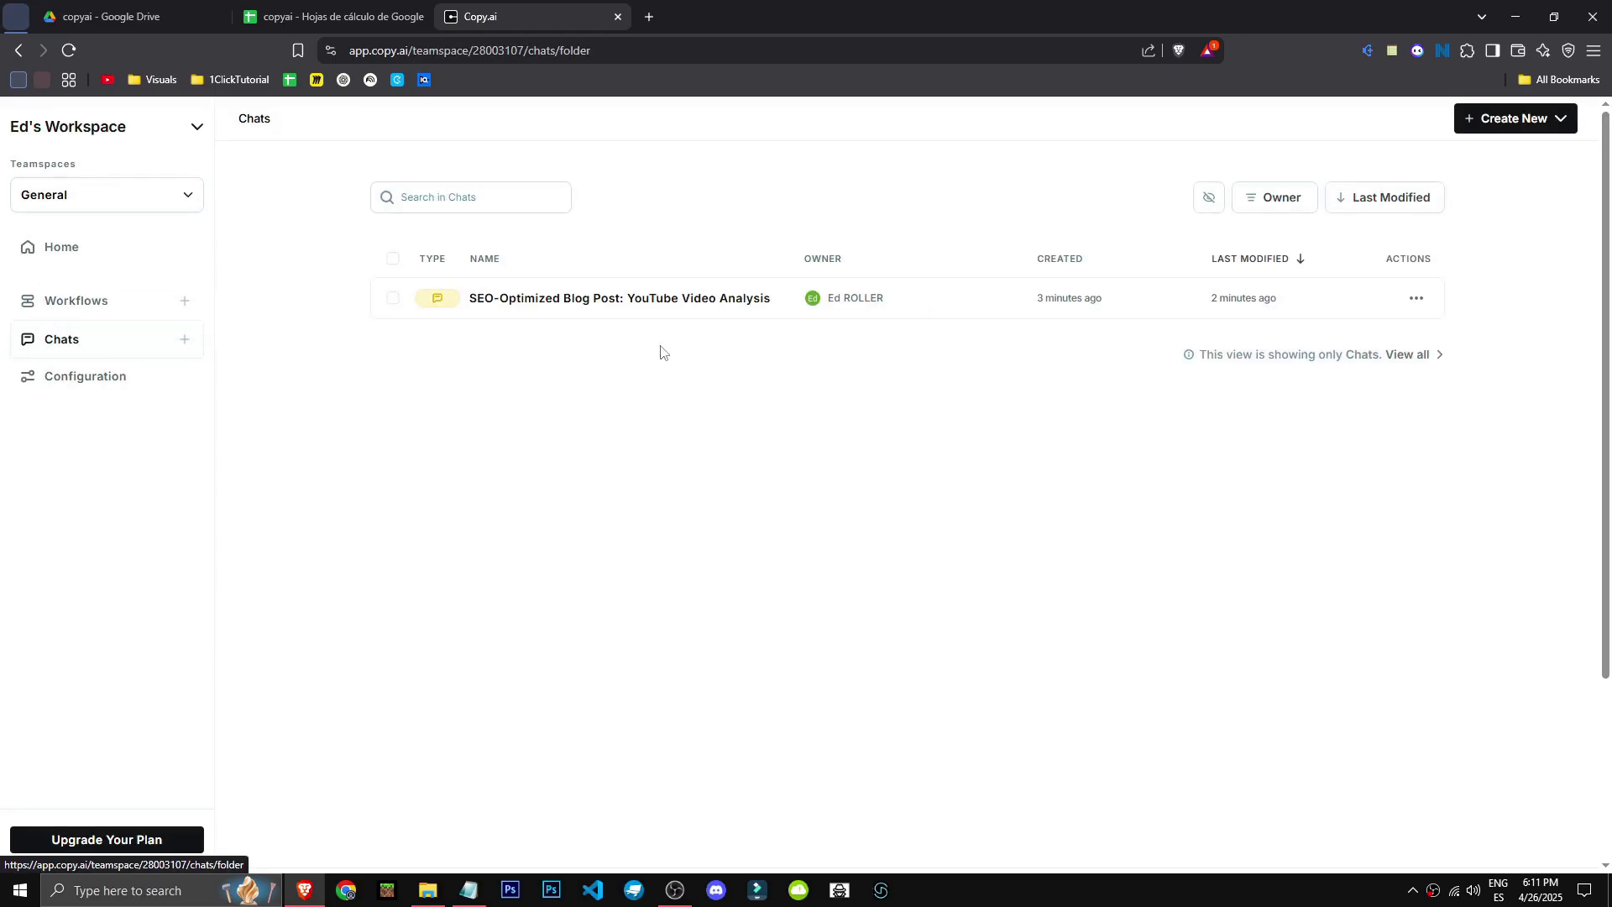
left_click(687, 312)
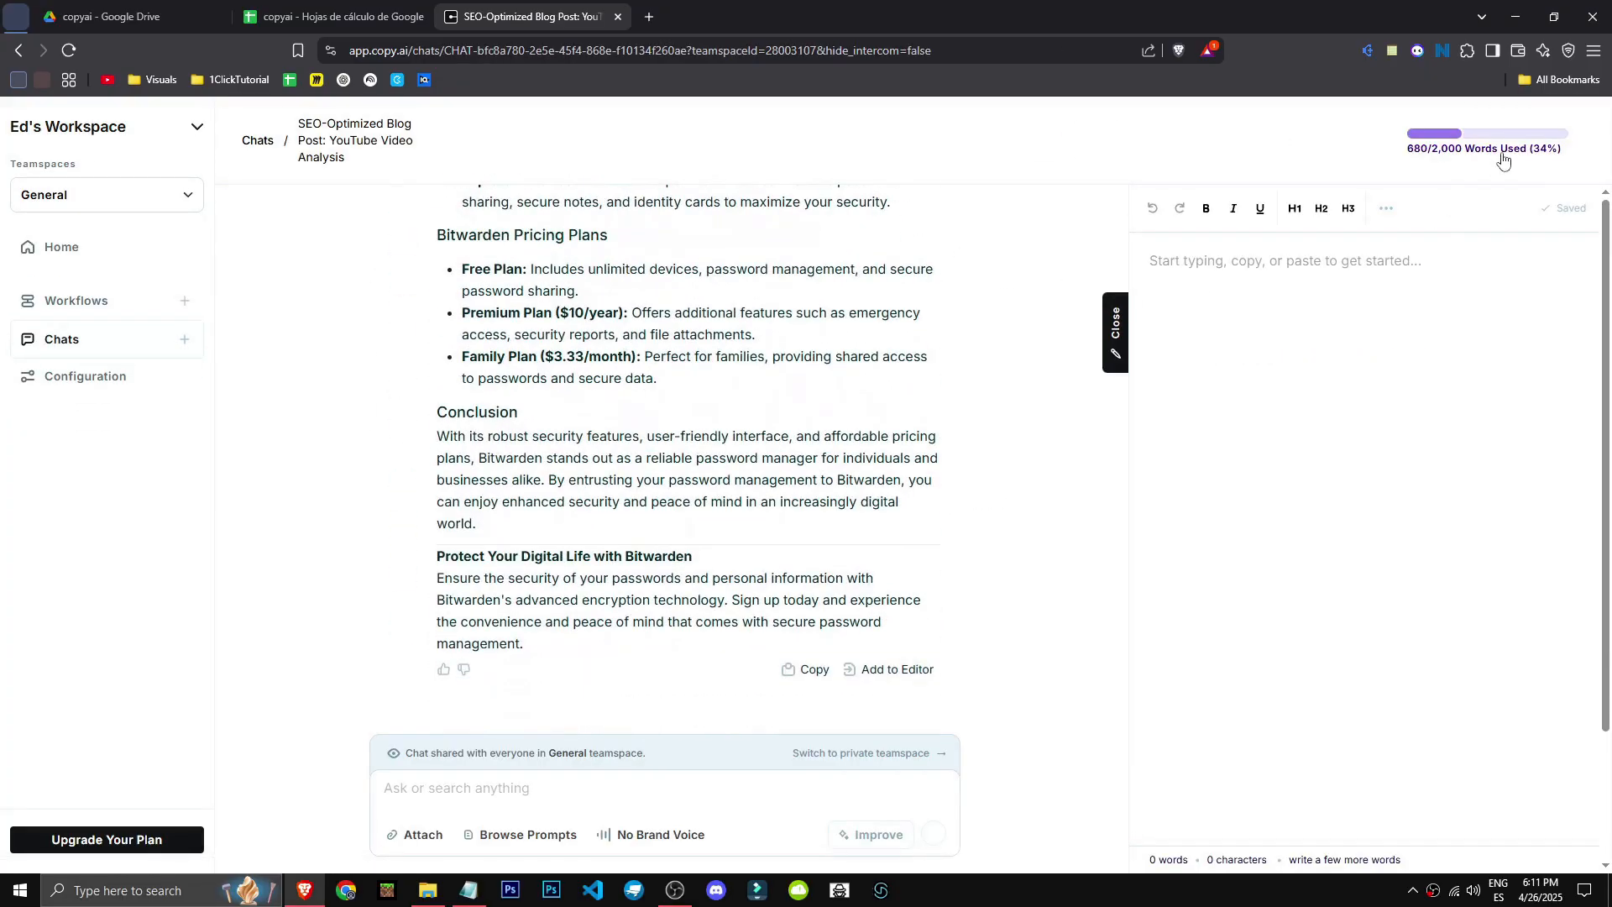
left_click(137, 840)
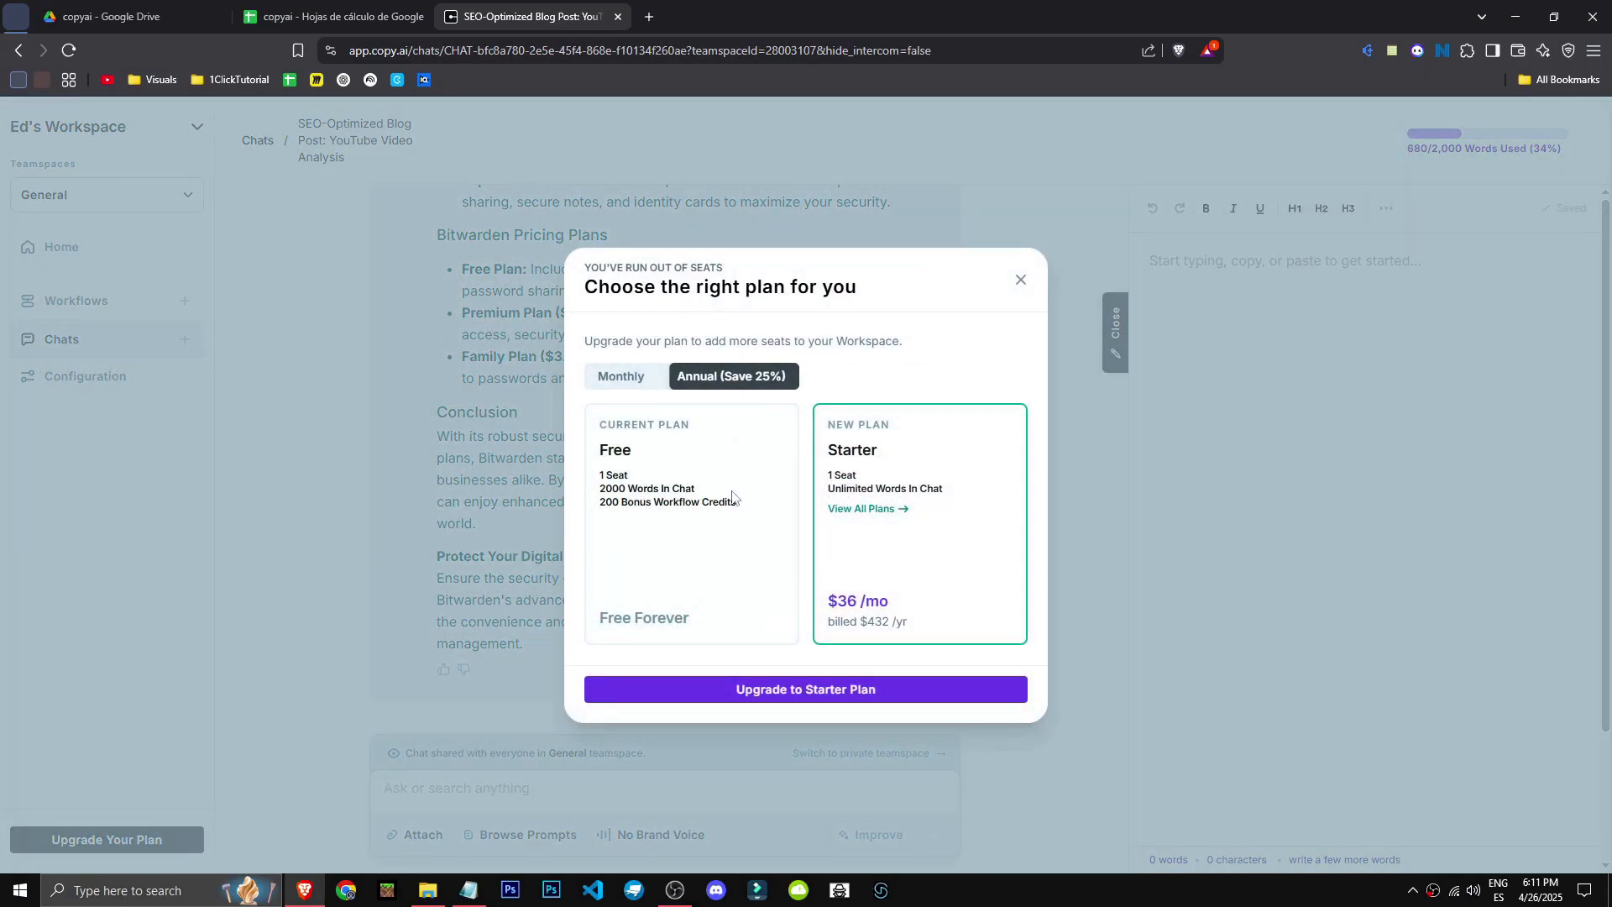
left_click(642, 371)
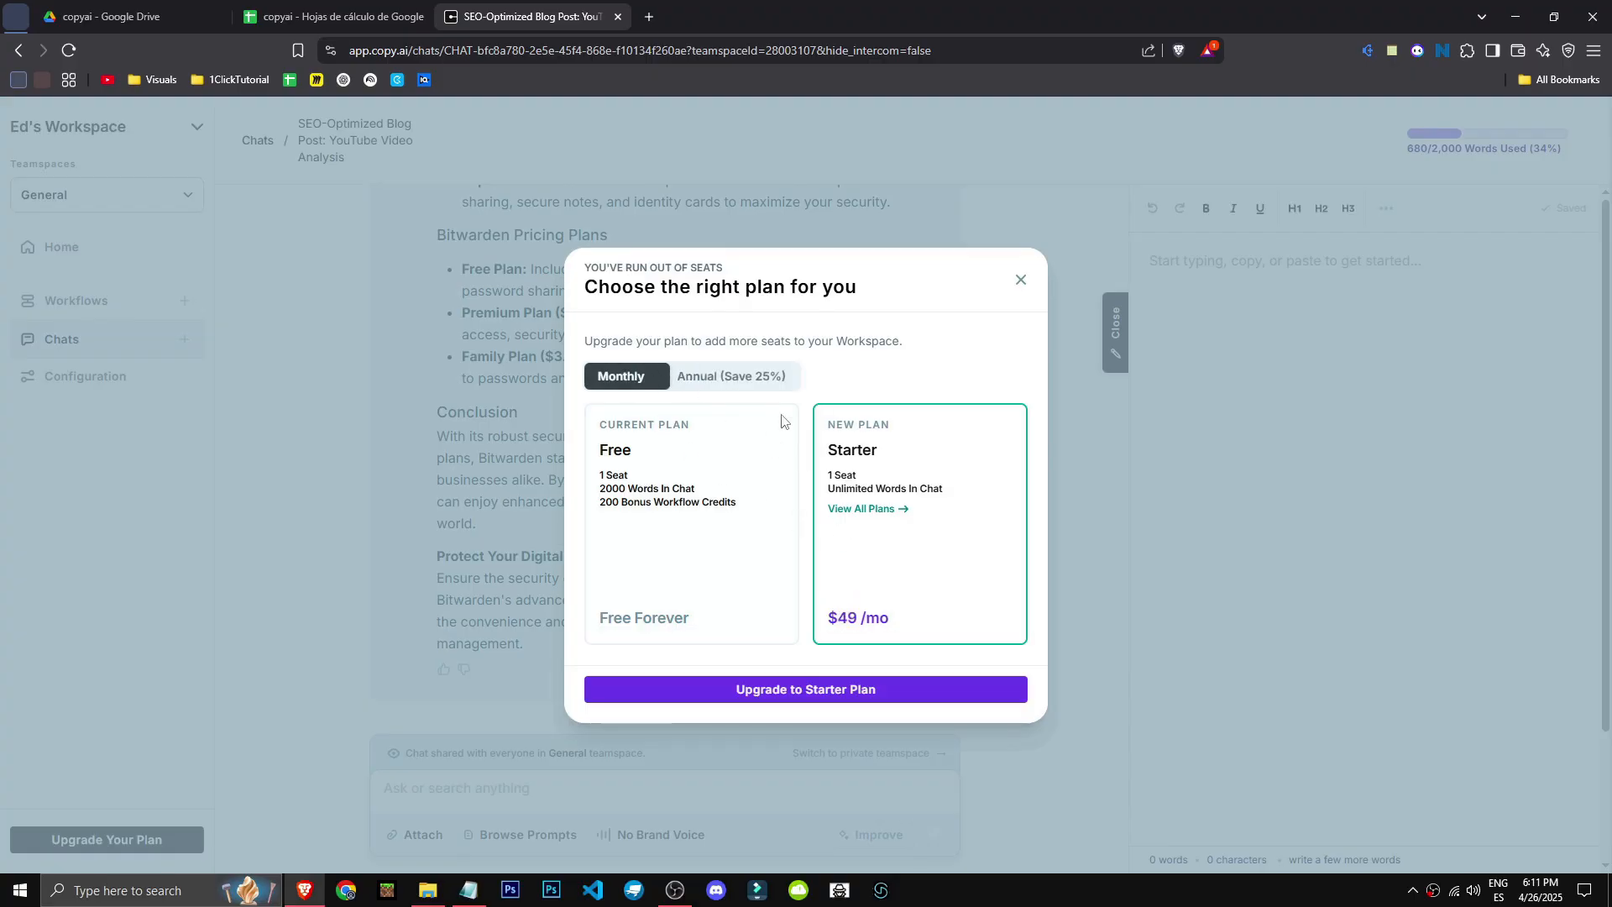
left_click(892, 509)
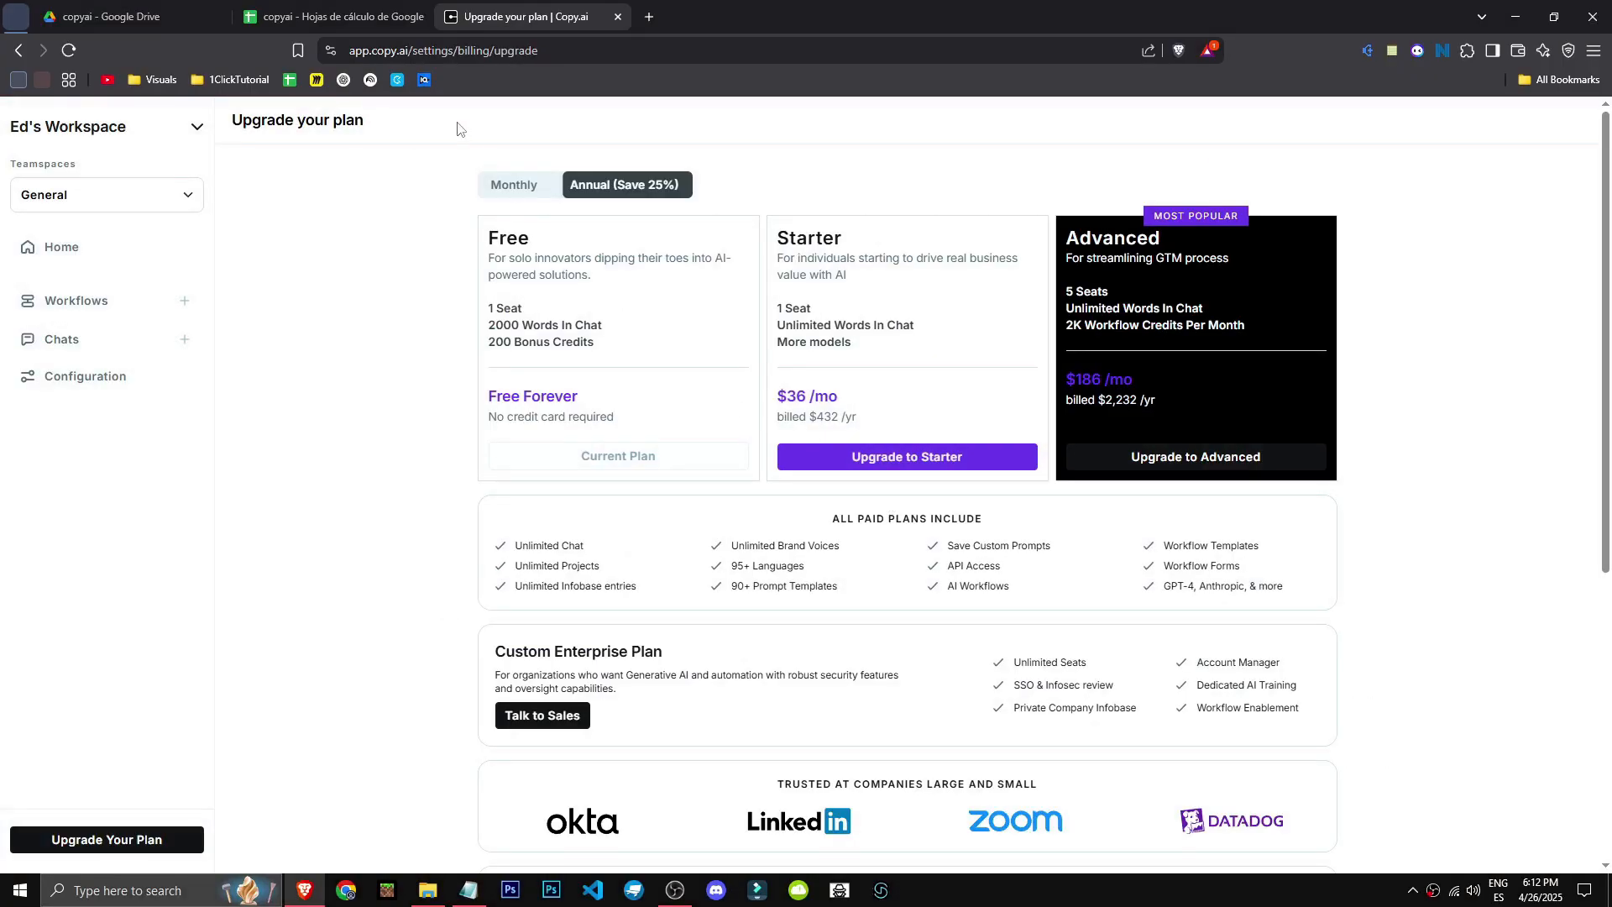
left_click(458, 136)
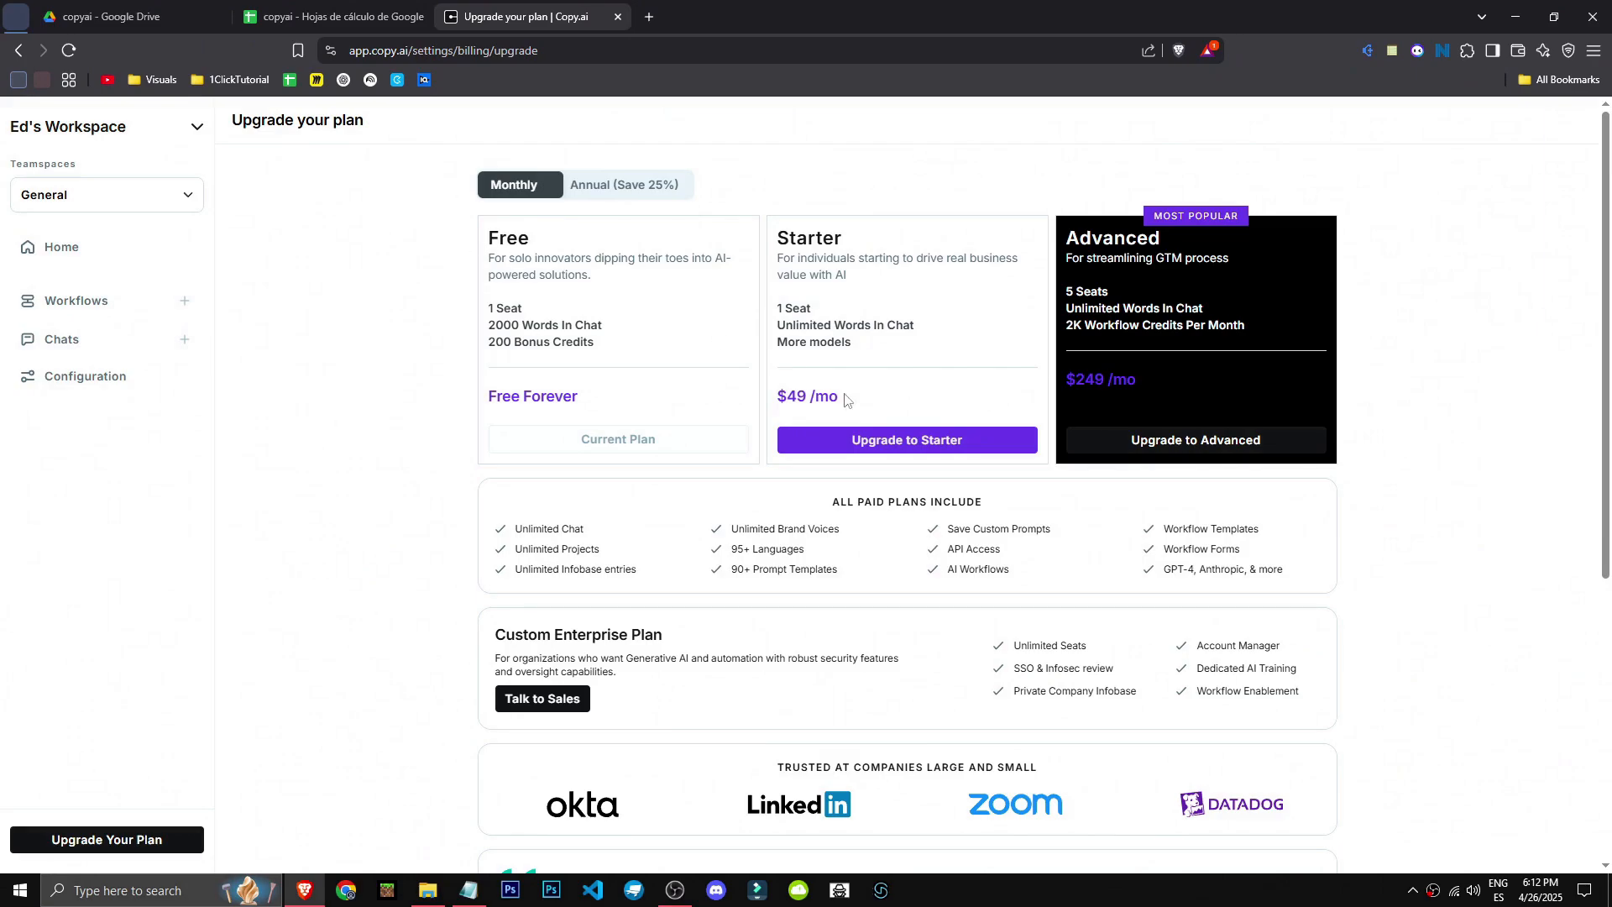
Step: Look through the whole plan page at monthly billing and examine the Advanced plan's workflow credits
scroll(1039, 561, "down", 5)
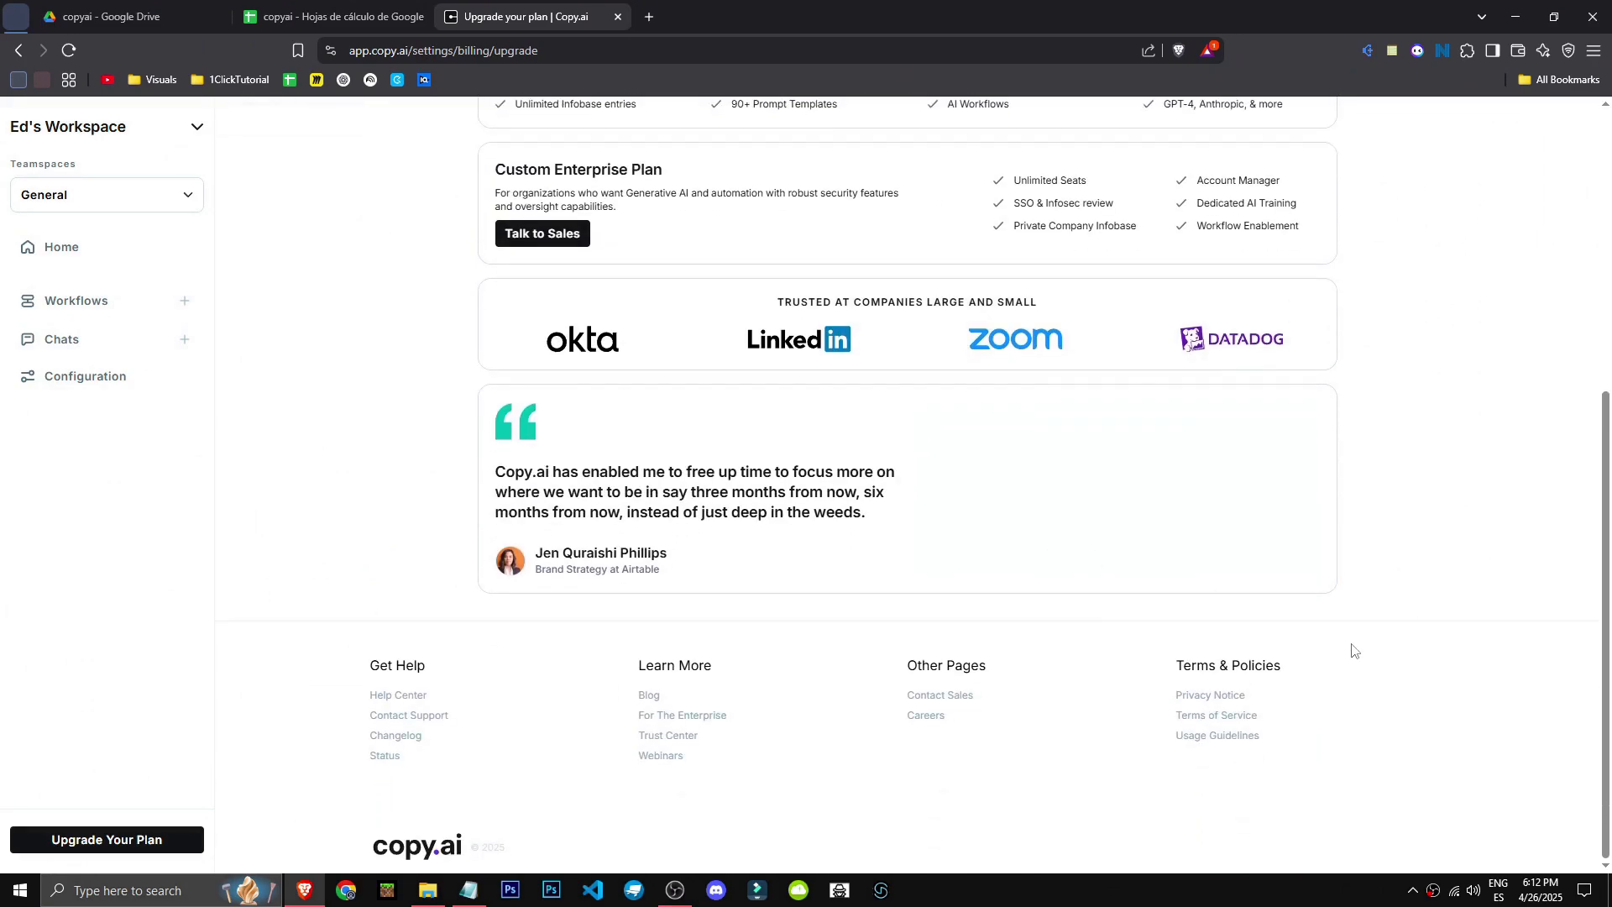
scroll(1346, 646, "up", 5)
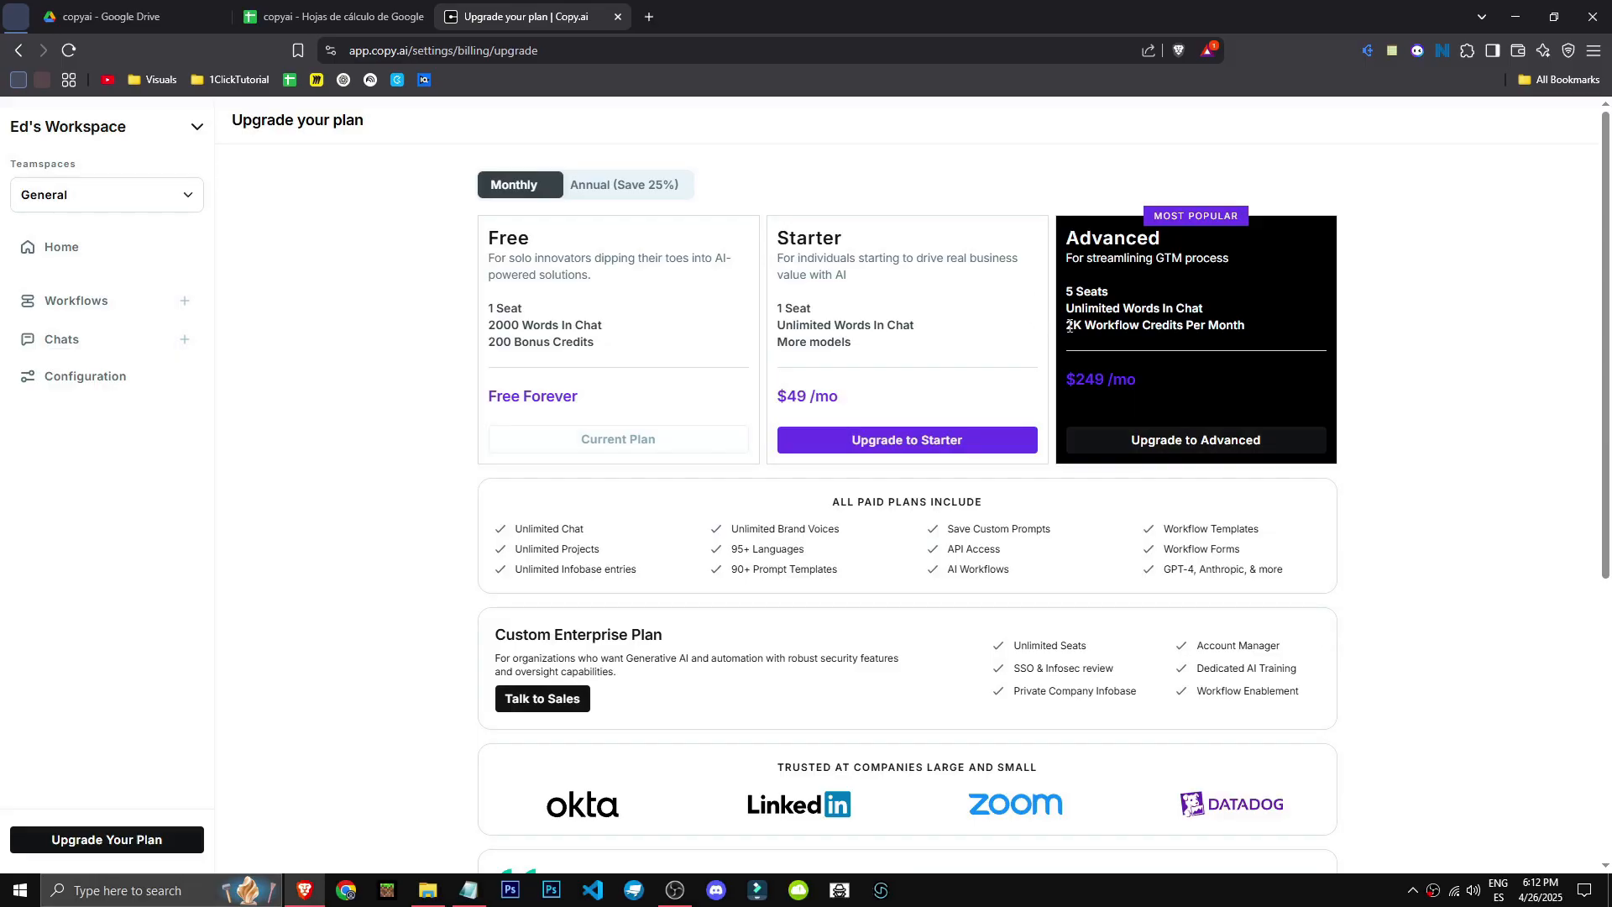
left_click_drag(1066, 326, 1246, 327)
left_click(428, 319)
Step: Look at the workflows list, and return to the plan page to compare the Advanced plan's monthly and annual prices
left_click(112, 300)
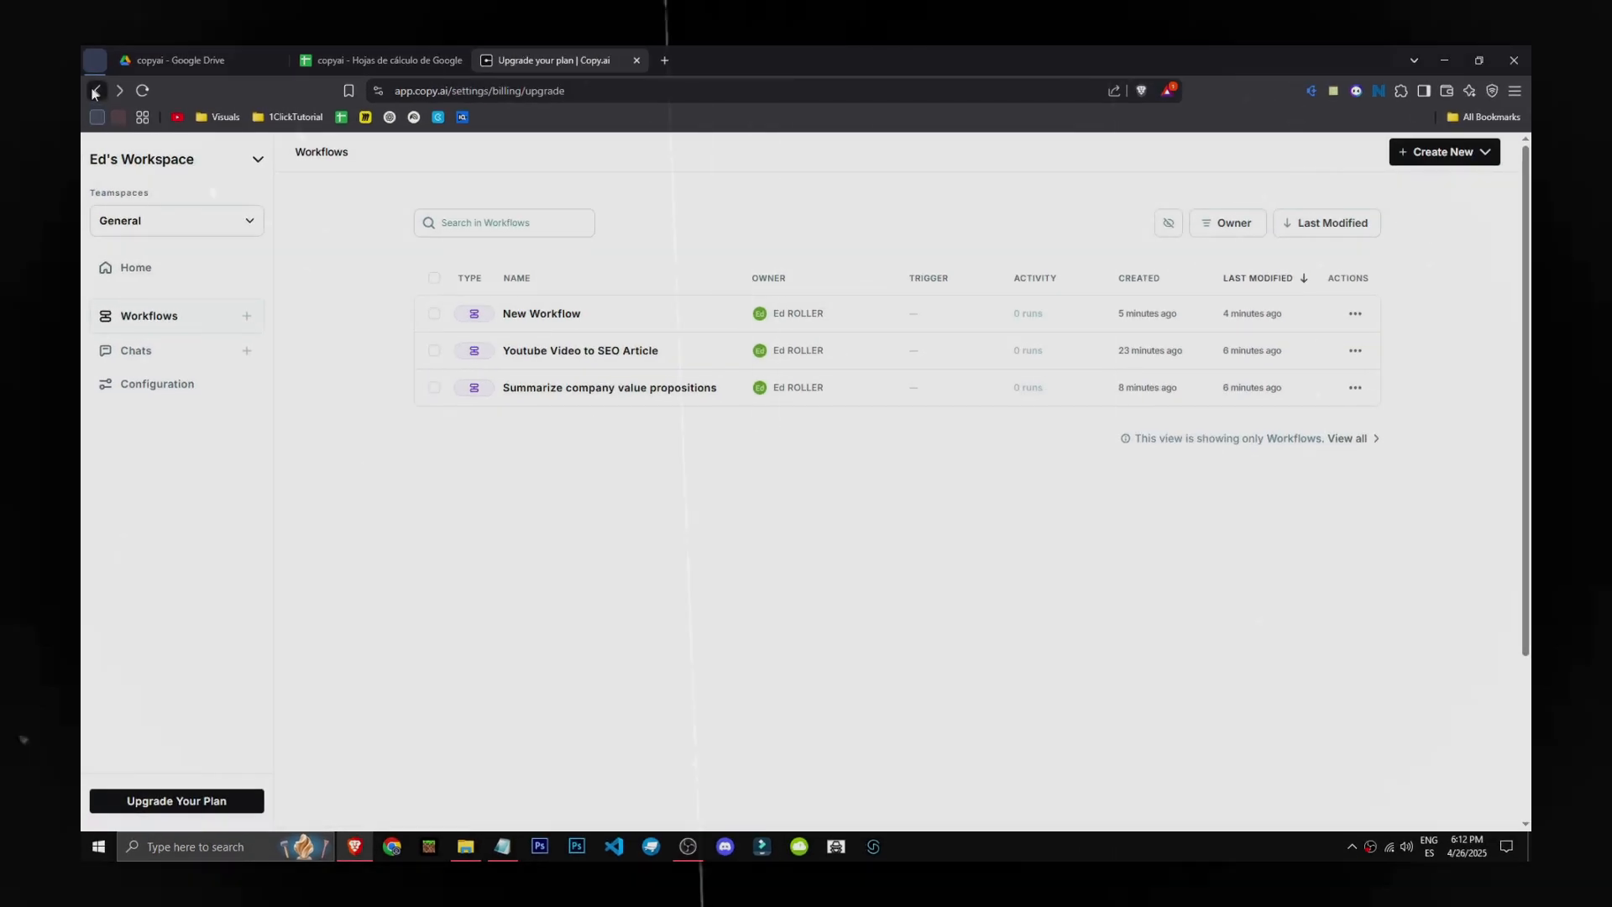
left_click(94, 93)
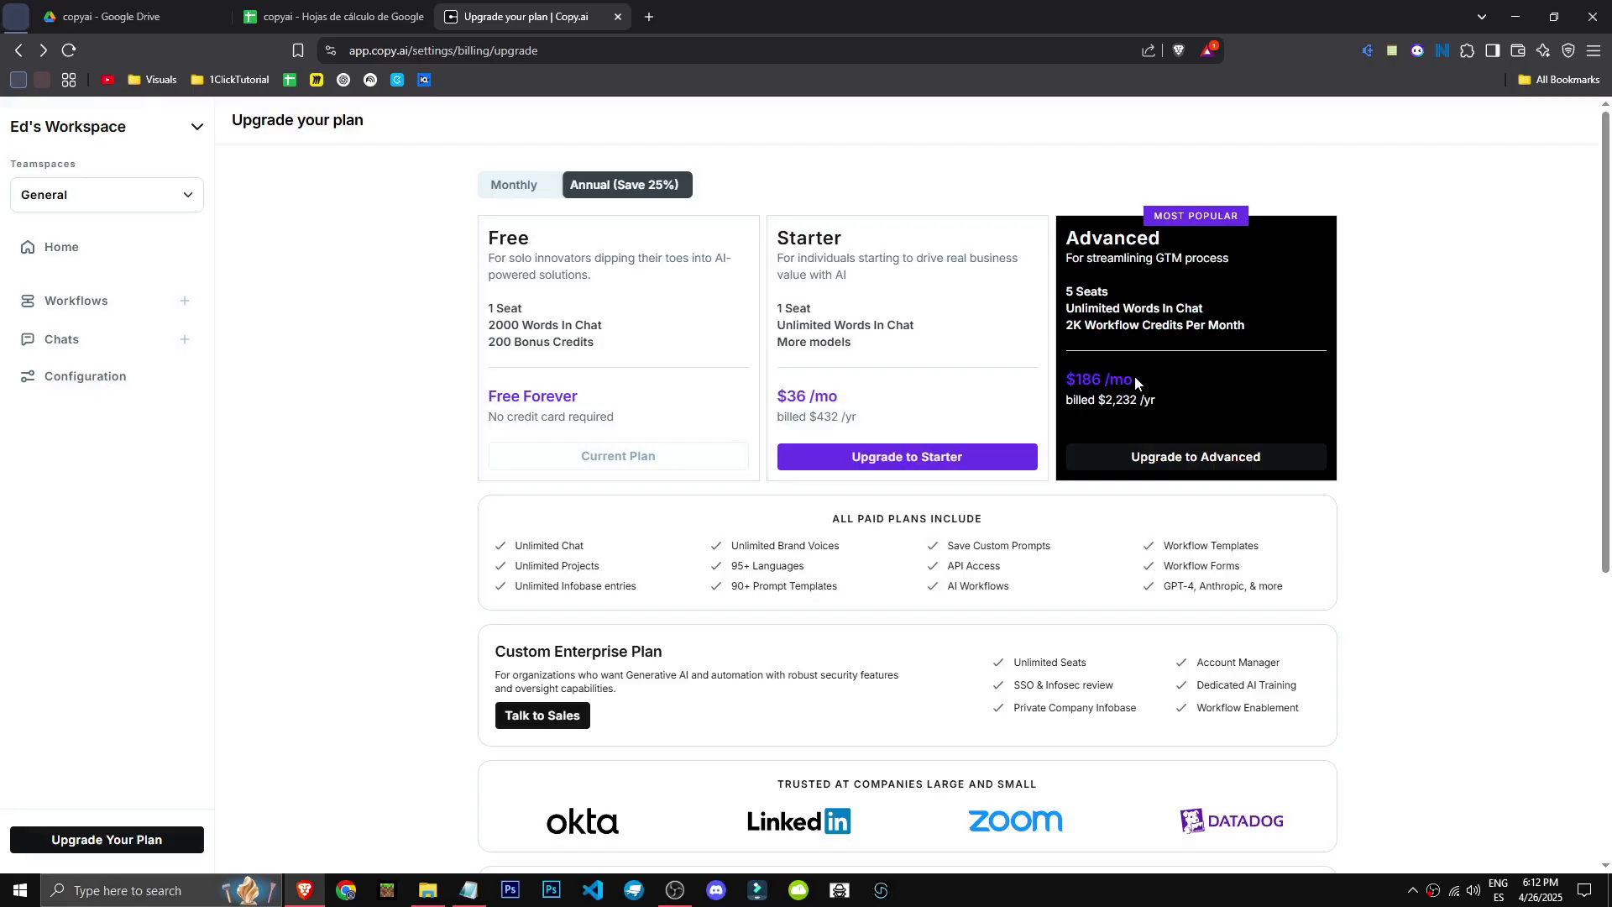
left_click(514, 185)
left_click_drag(1107, 378, 1084, 378)
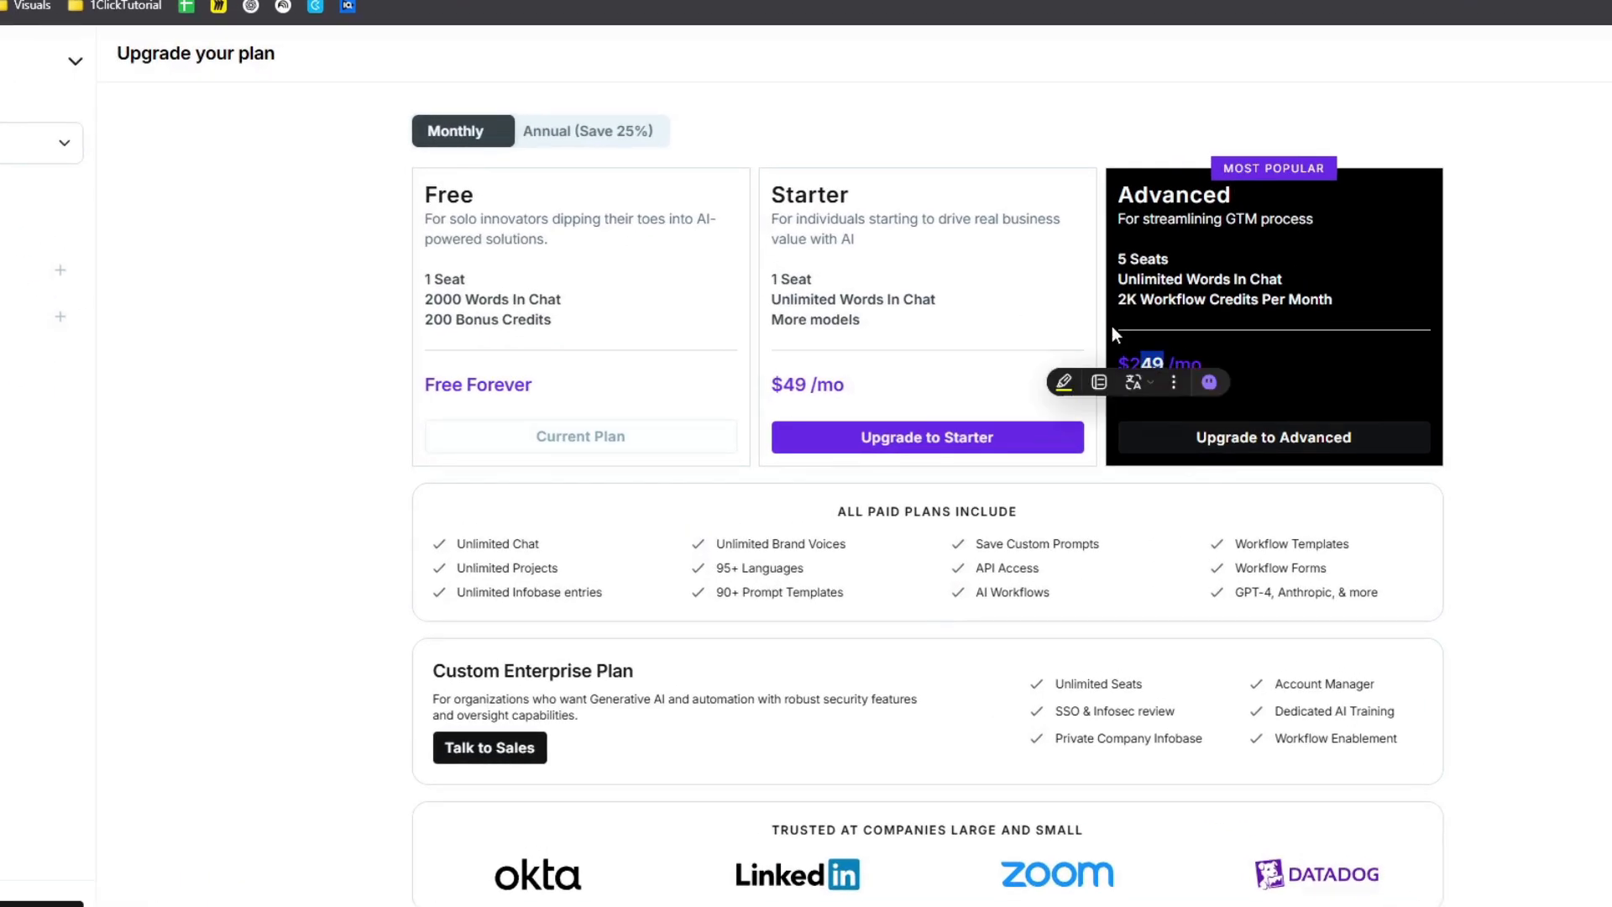
left_click(584, 128)
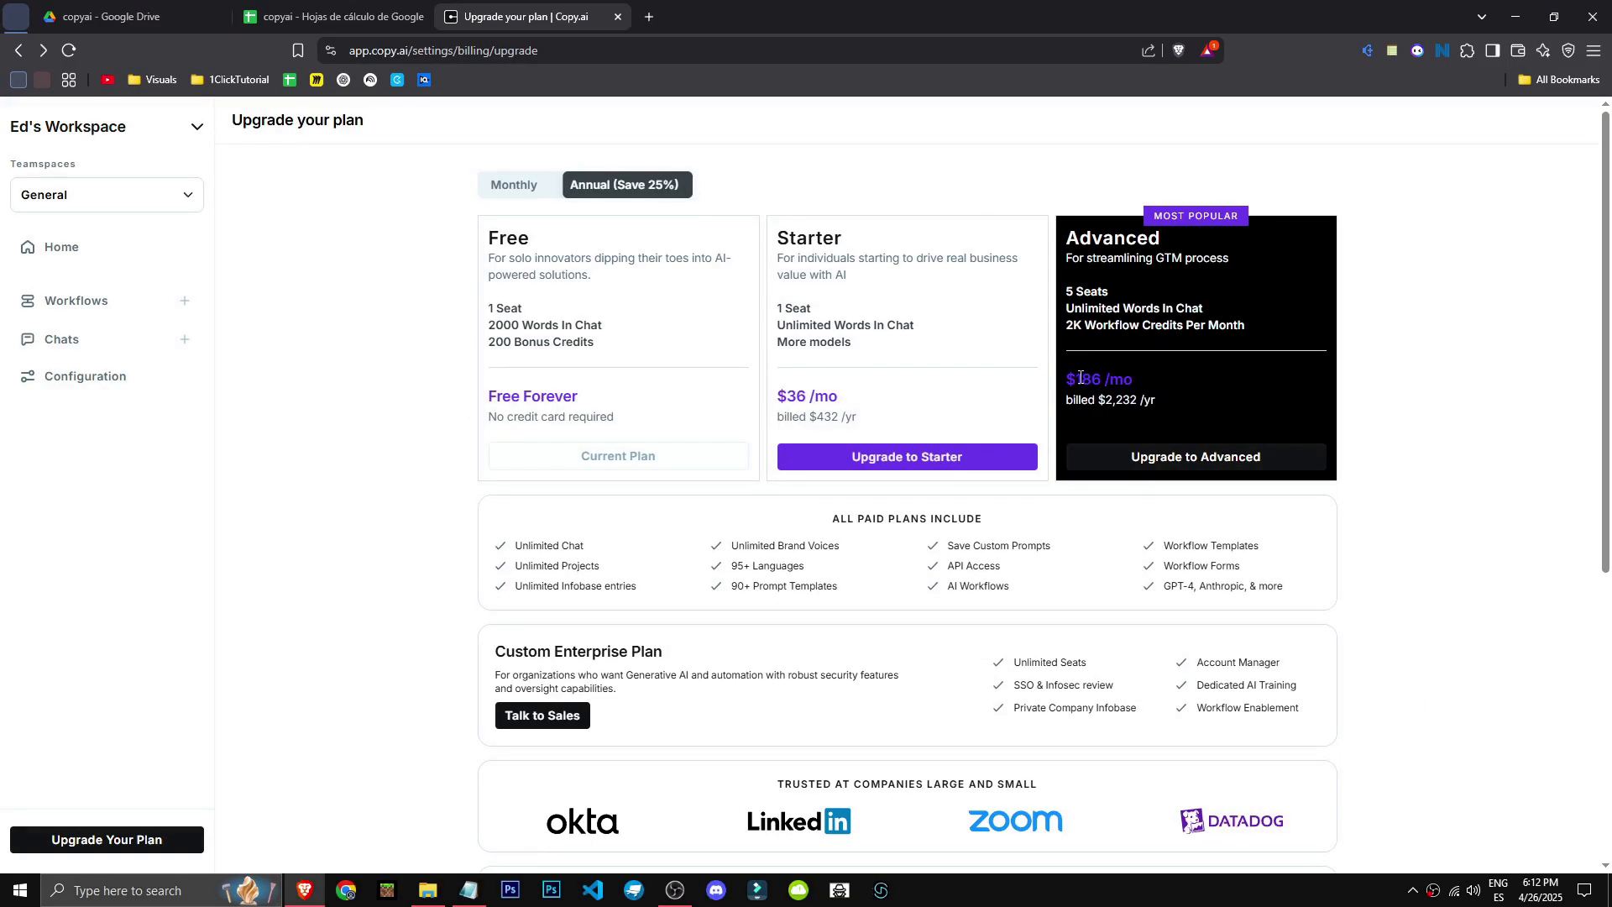
double_click(1080, 378)
left_click(1439, 366)
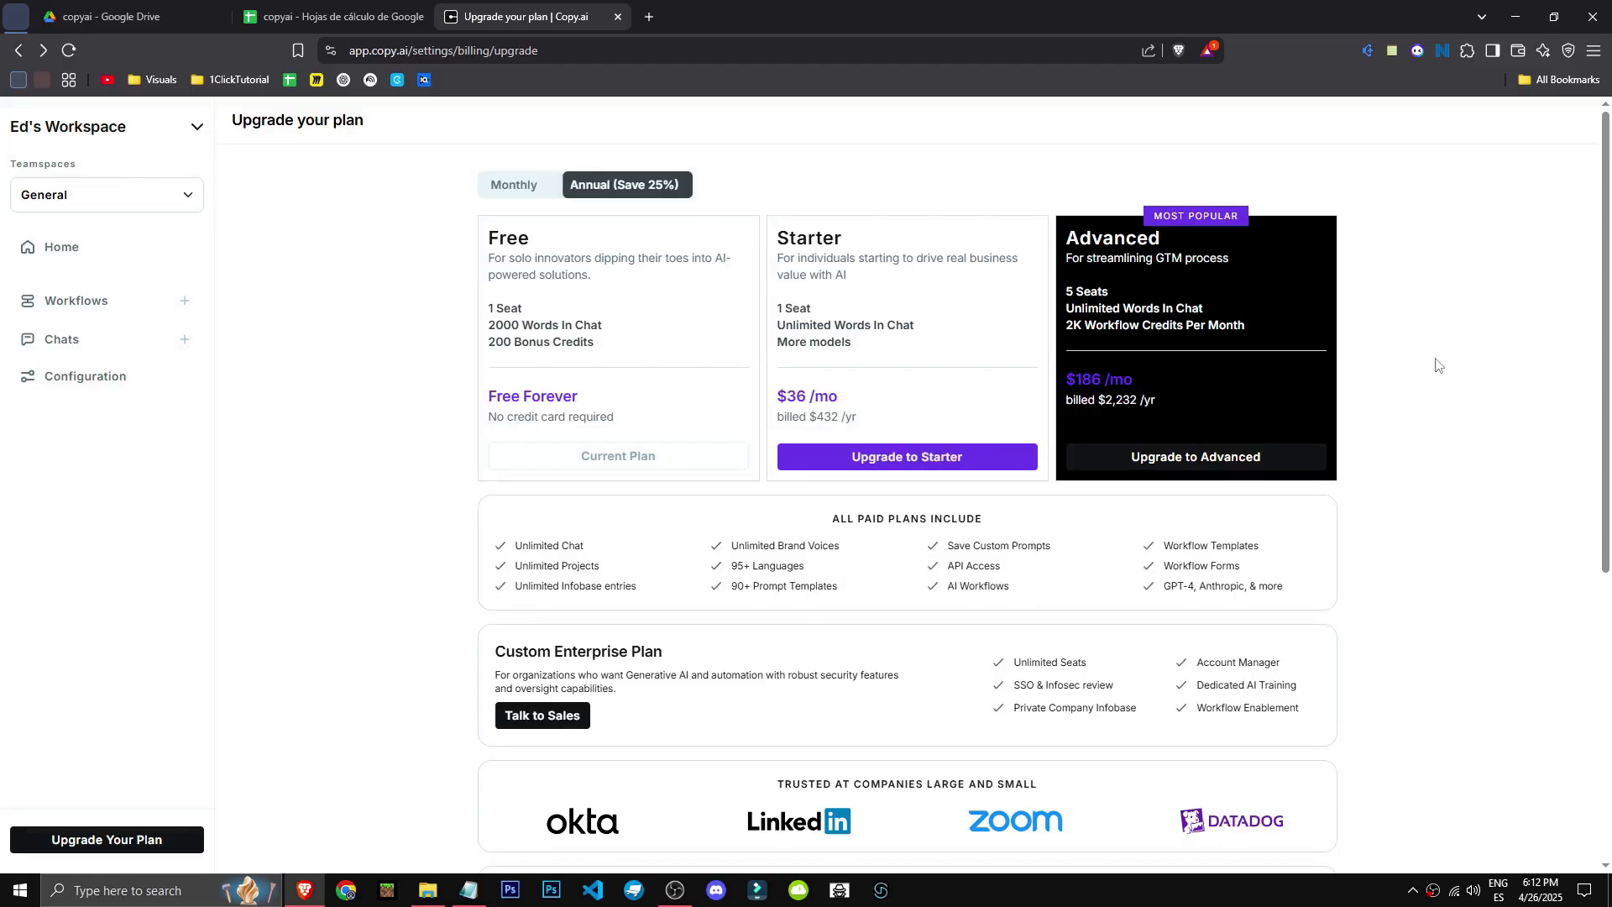